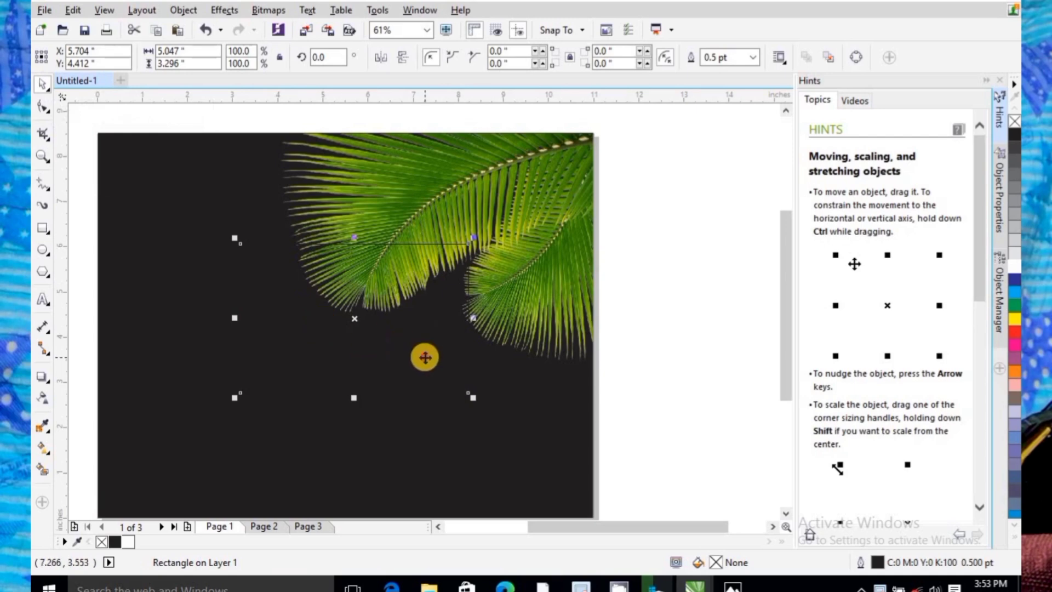
Shift the outlined rectangle slightly over the palm leaf, giving it a white fill and no outline
drag(422, 357, 396, 353)
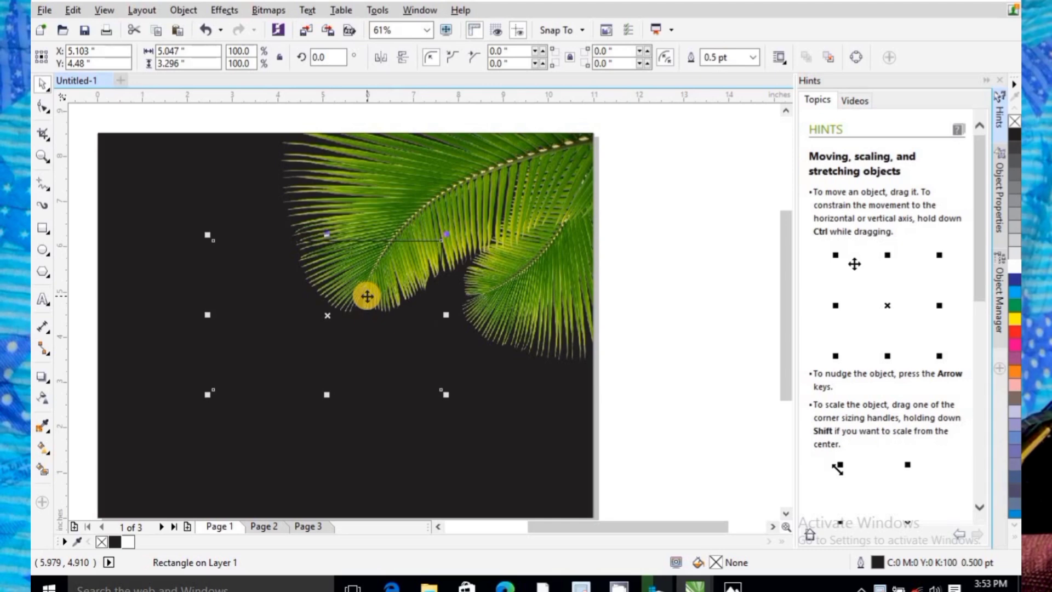
click(1014, 270)
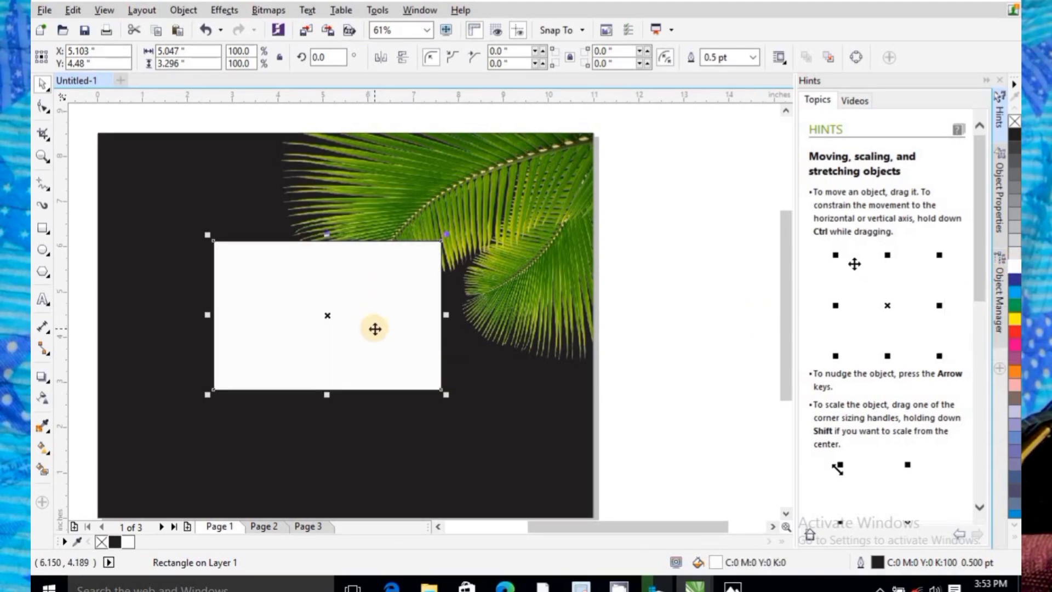
right_click(103, 540)
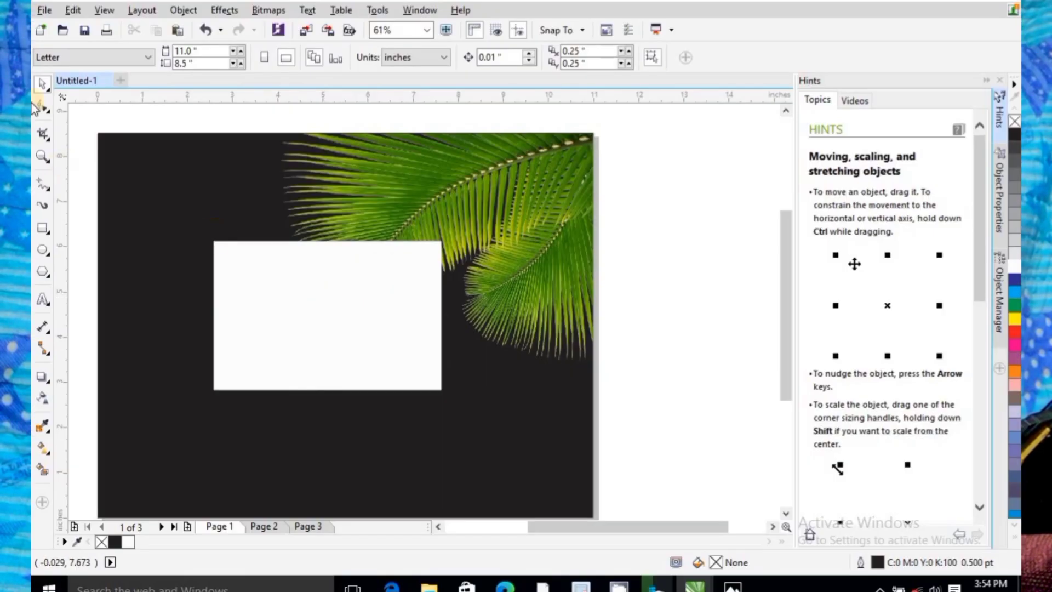
Round all four corners of the white rectangle to a radius of about 0.19 inches
click(44, 106)
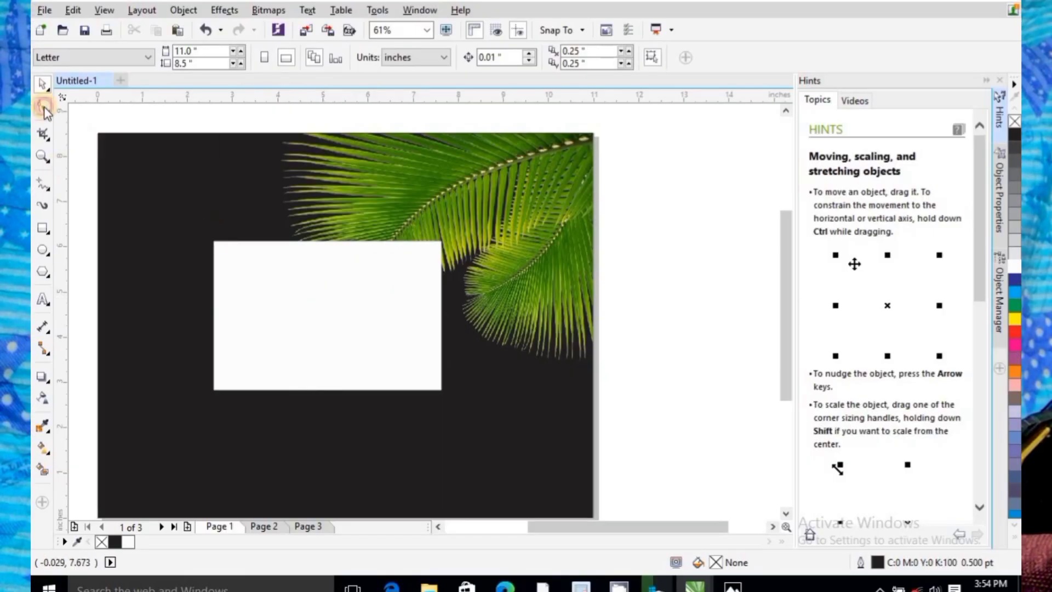
click(244, 267)
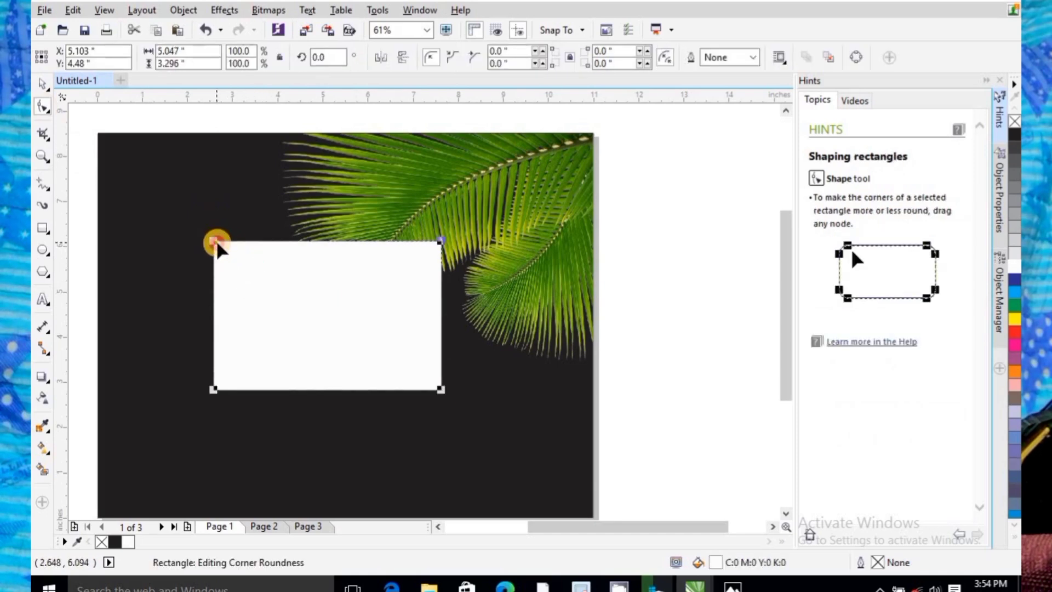
drag(216, 242, 222, 250)
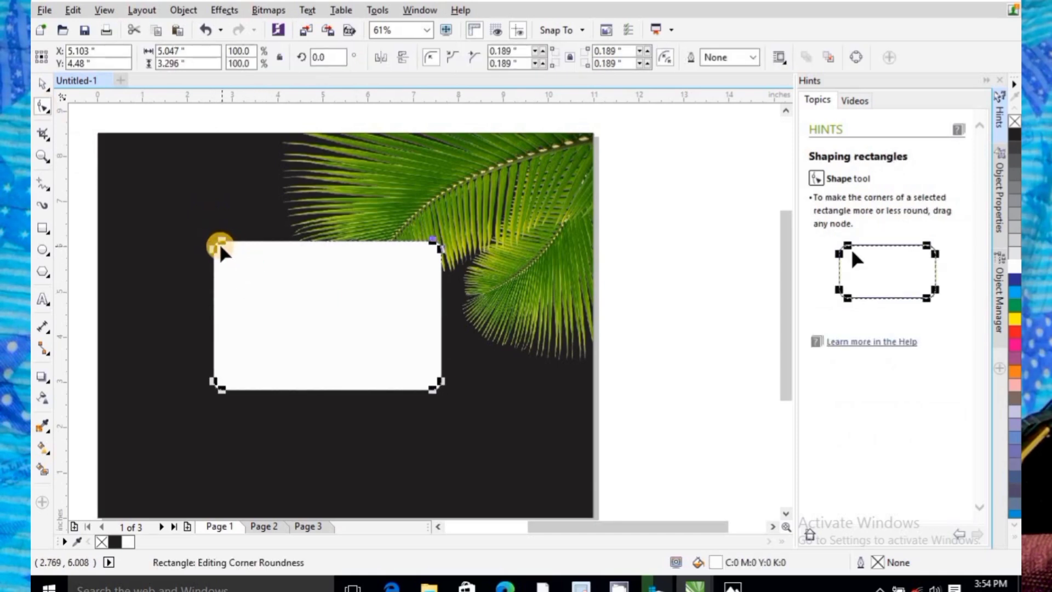
click(42, 85)
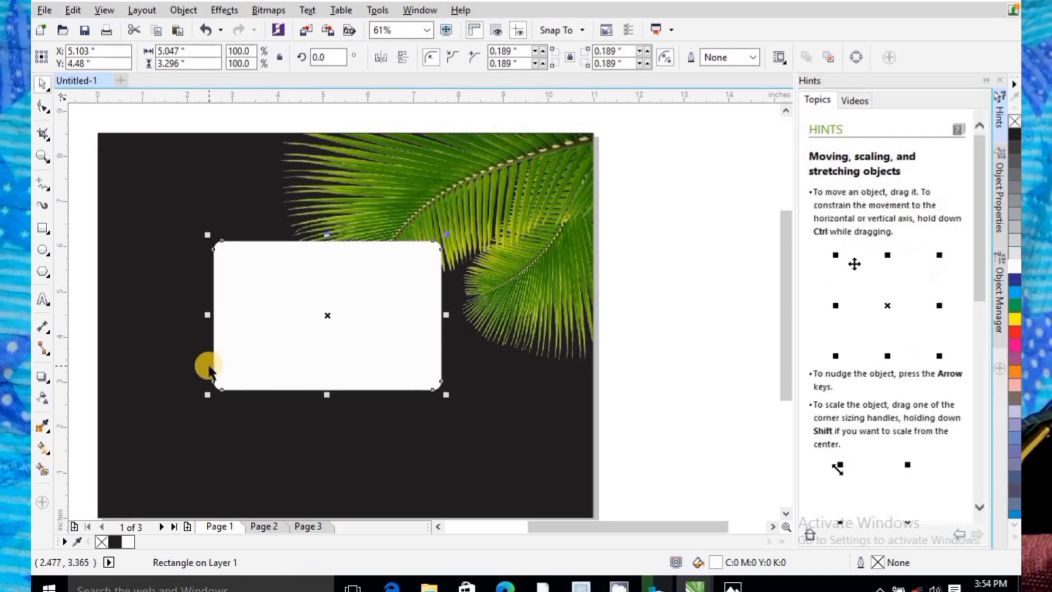
Duplicate the rounded white rectangle and place the copy over the page's lower right edge
key(ctrl+d)
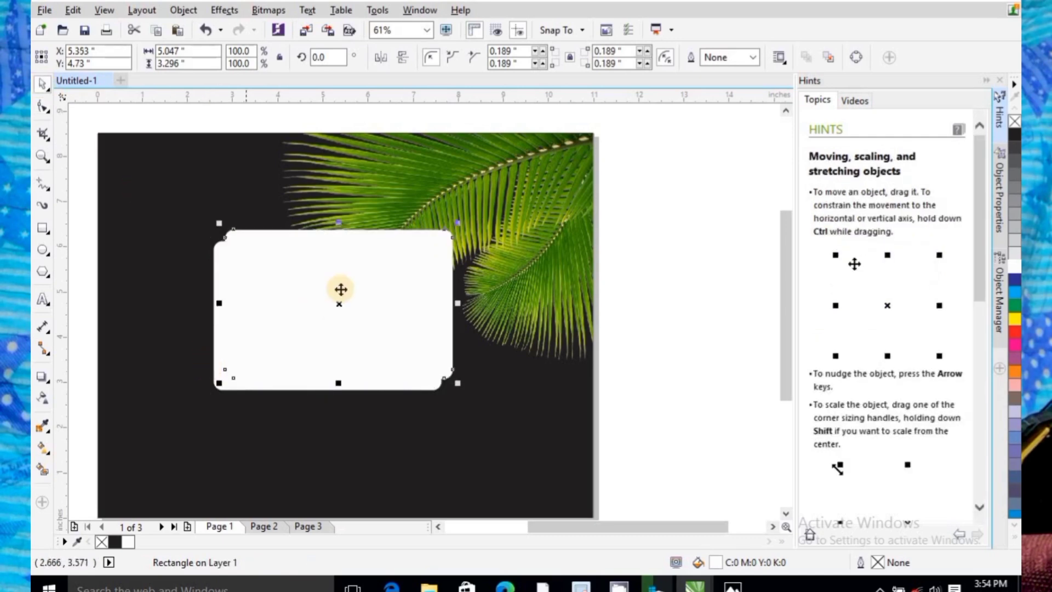
mouse_move(411, 298)
mouse_down()
mouse_move(389, 291)
mouse_move(613, 380)
mouse_move(638, 401)
mouse_up()
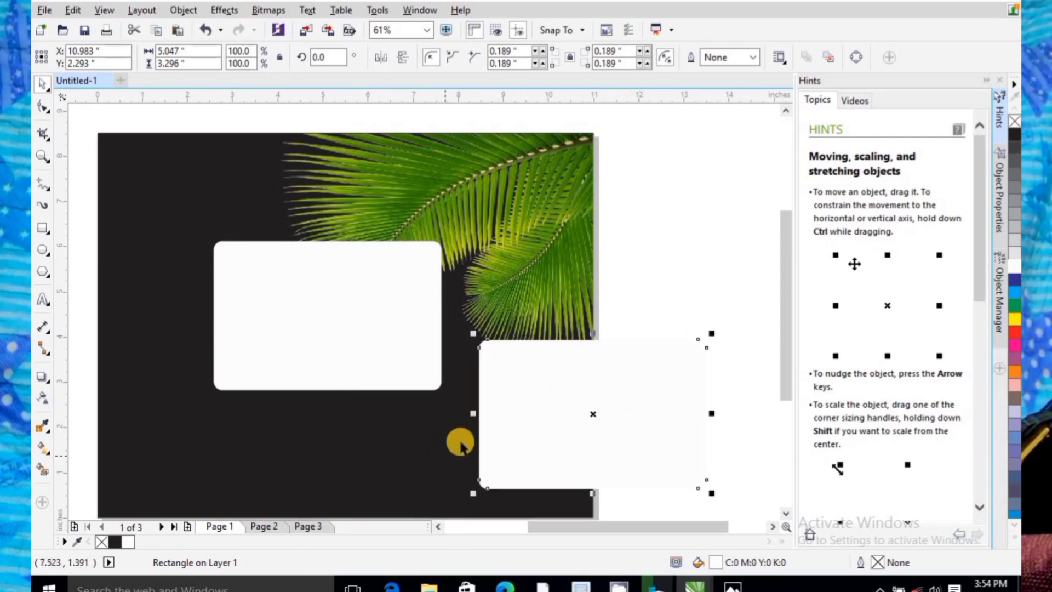
Apply a uniform transparency of 71 to the original rounded rectangle overlapping the palm leaf
click(390, 321)
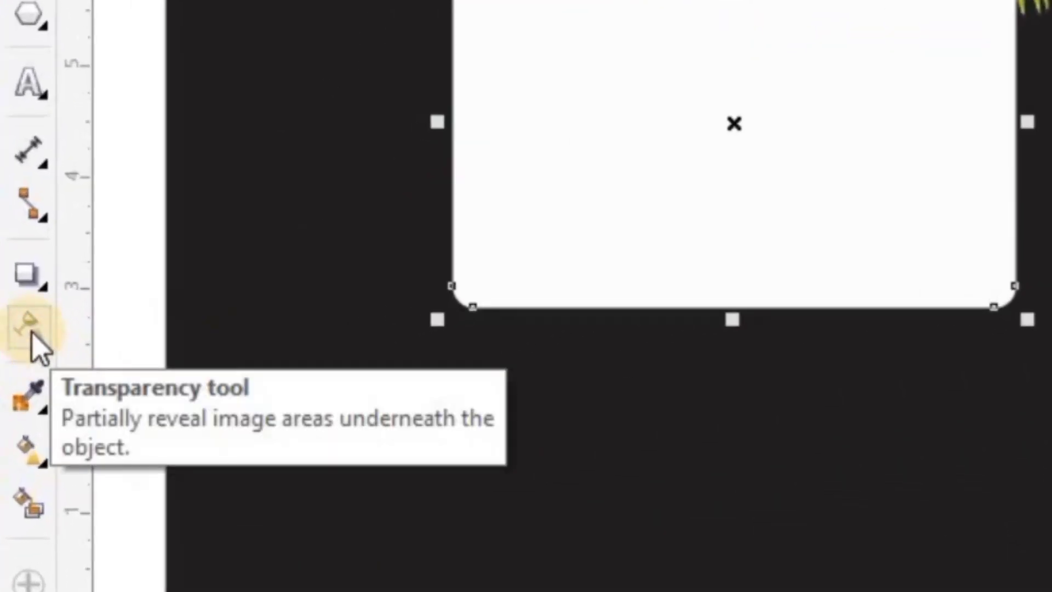
click(43, 398)
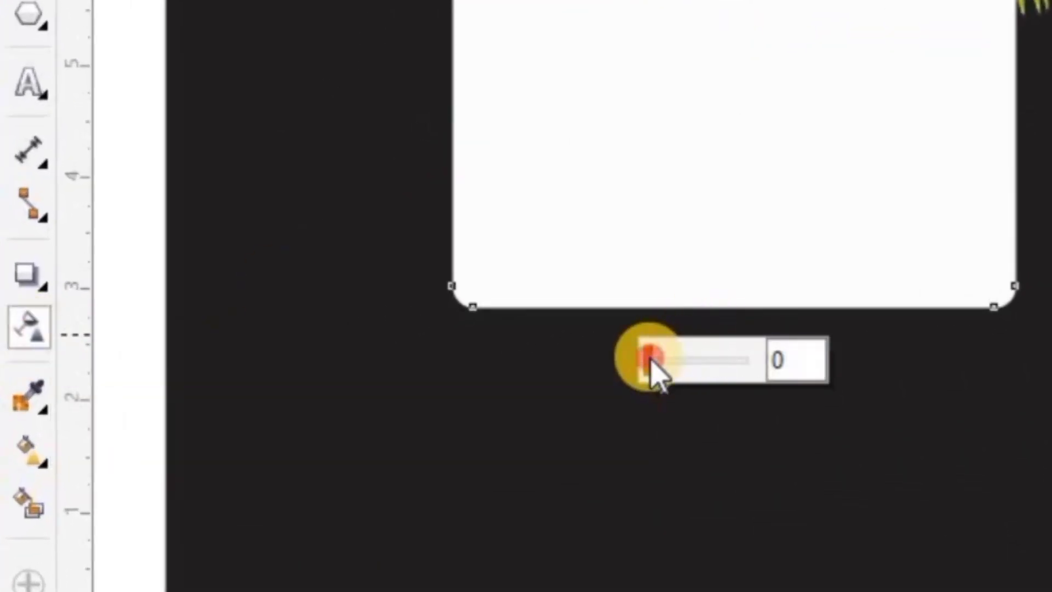
drag(652, 364, 715, 373)
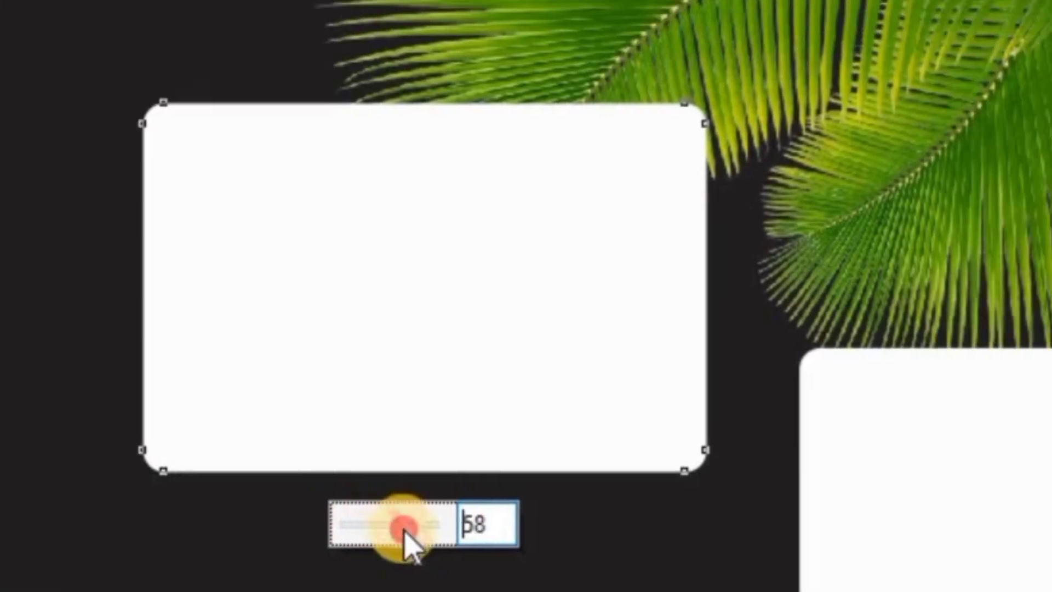
drag(405, 530, 413, 534)
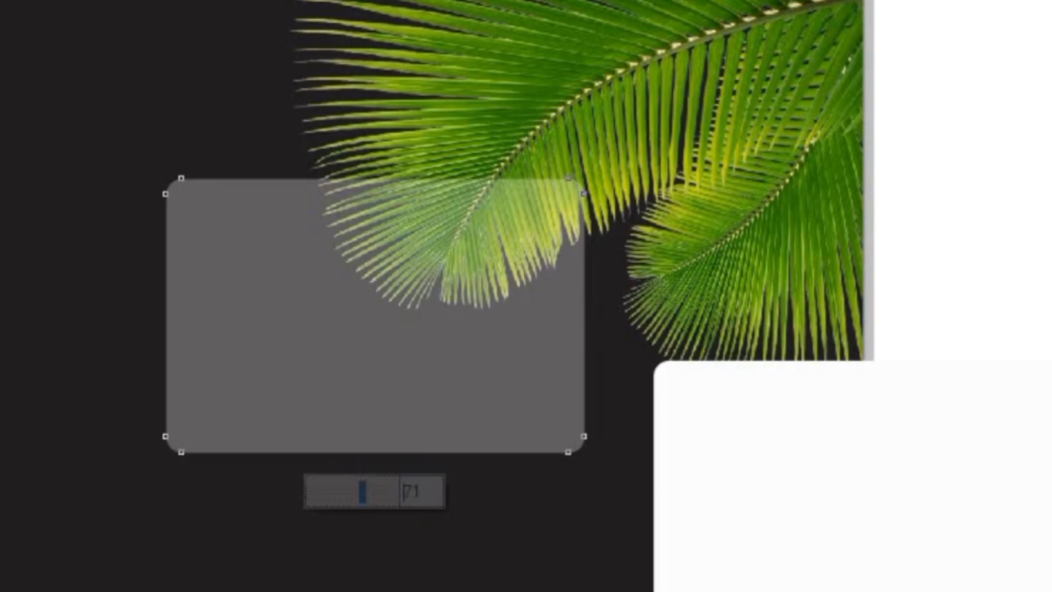
click(13, 105)
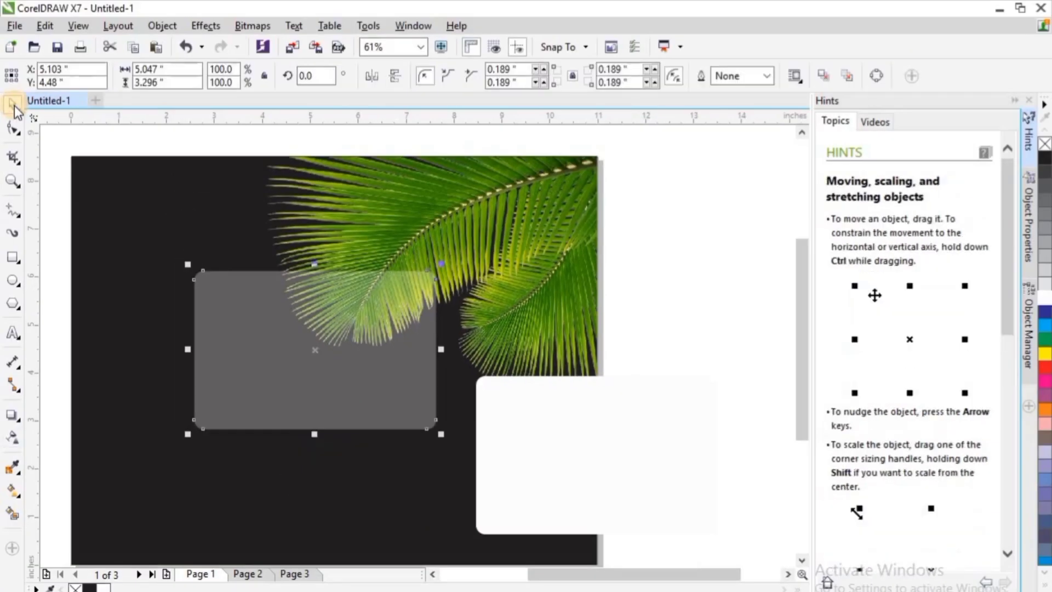
Duplicate the palm leaf image and move the copy over the right edge of the page
click(443, 212)
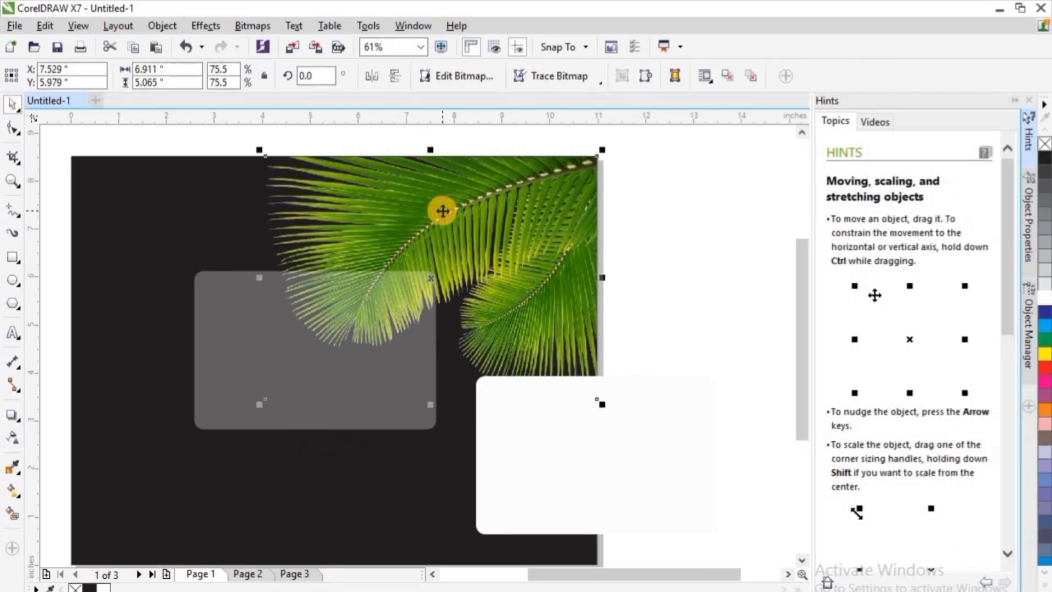
key(Up)
key(Right)
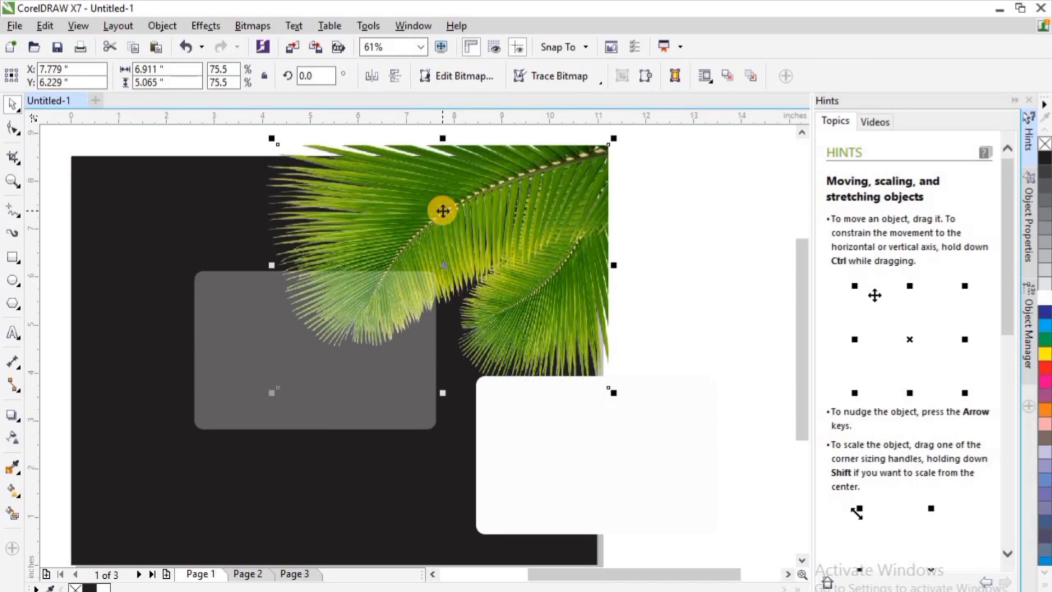
drag(443, 211, 655, 216)
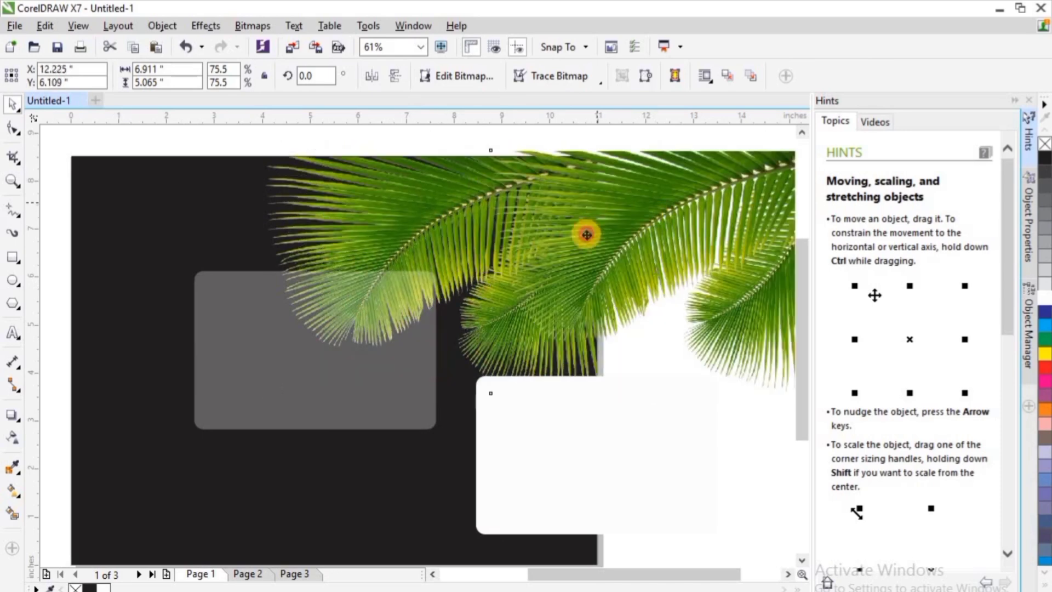
drag(597, 201, 606, 221)
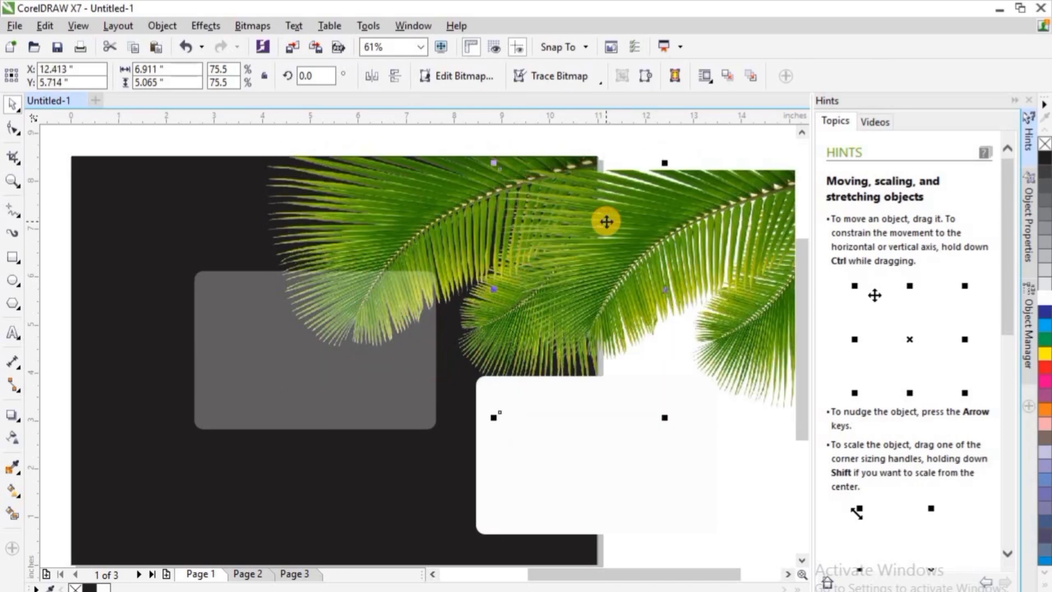
PowerClip the palm leaf copy inside the transparent rounded rectangle
right_click(606, 221)
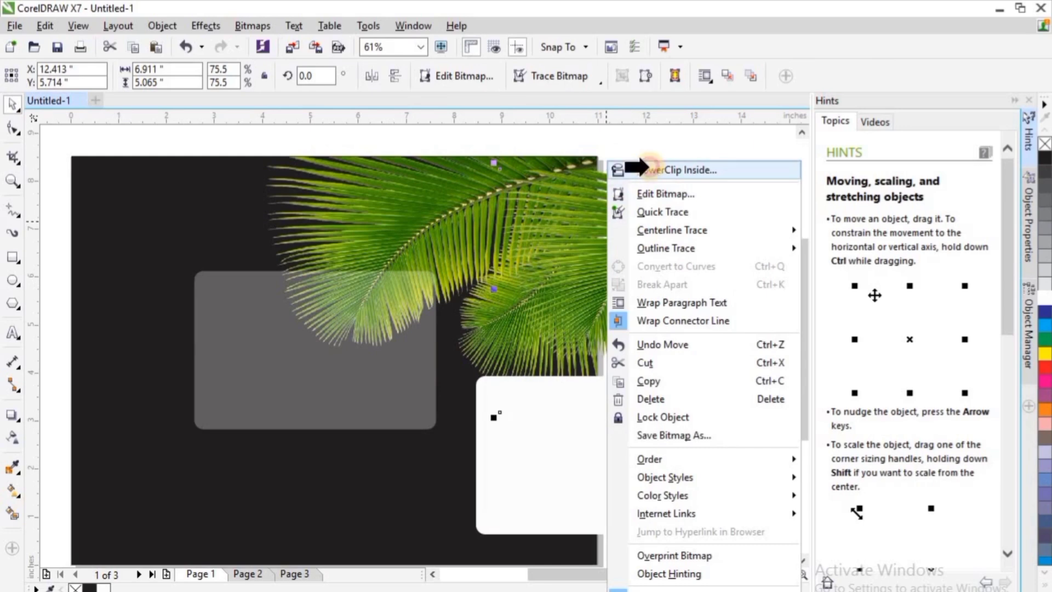
click(649, 167)
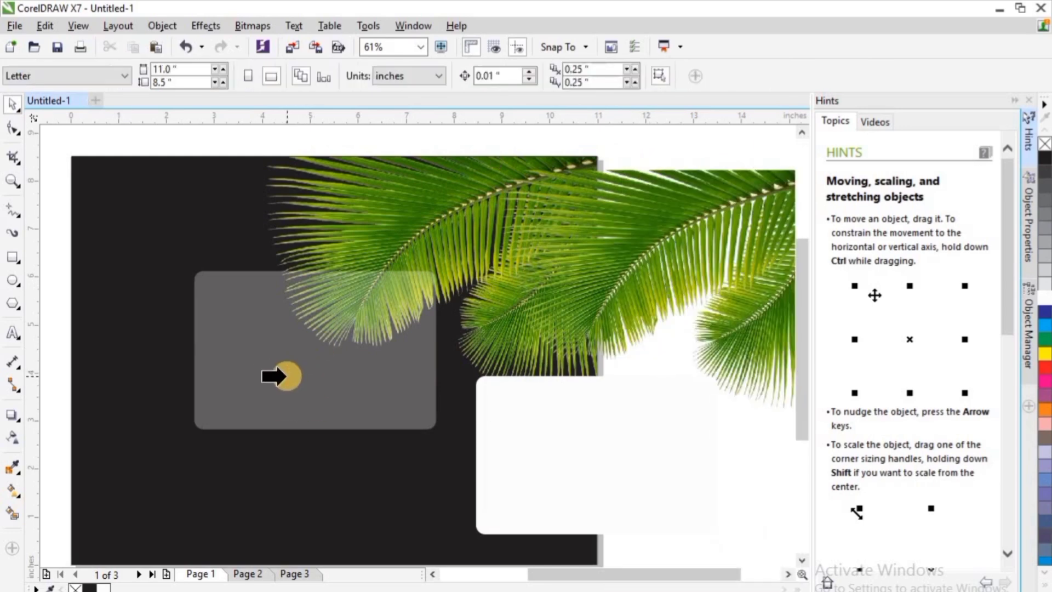
click(293, 372)
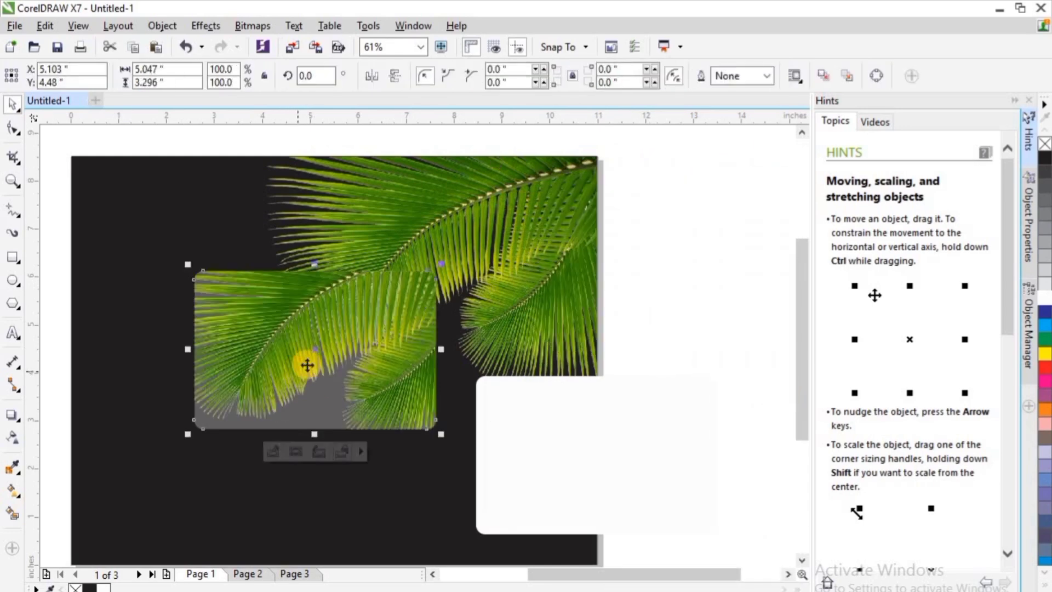
Edit the PowerClip contents and move the palm copy so it lines up with the original palm behind it
double_click(361, 335)
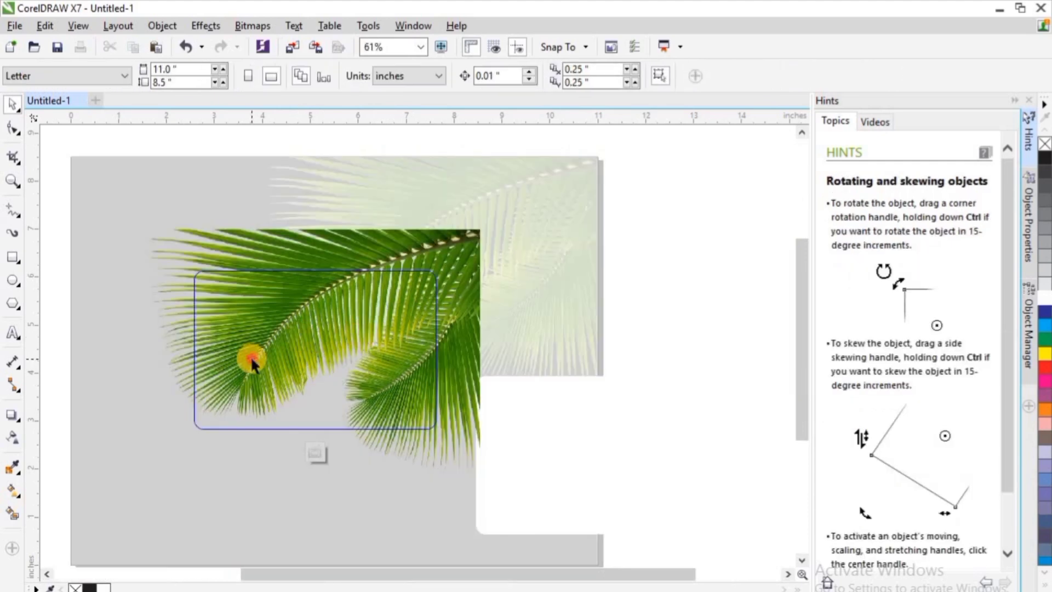
drag(252, 362, 420, 228)
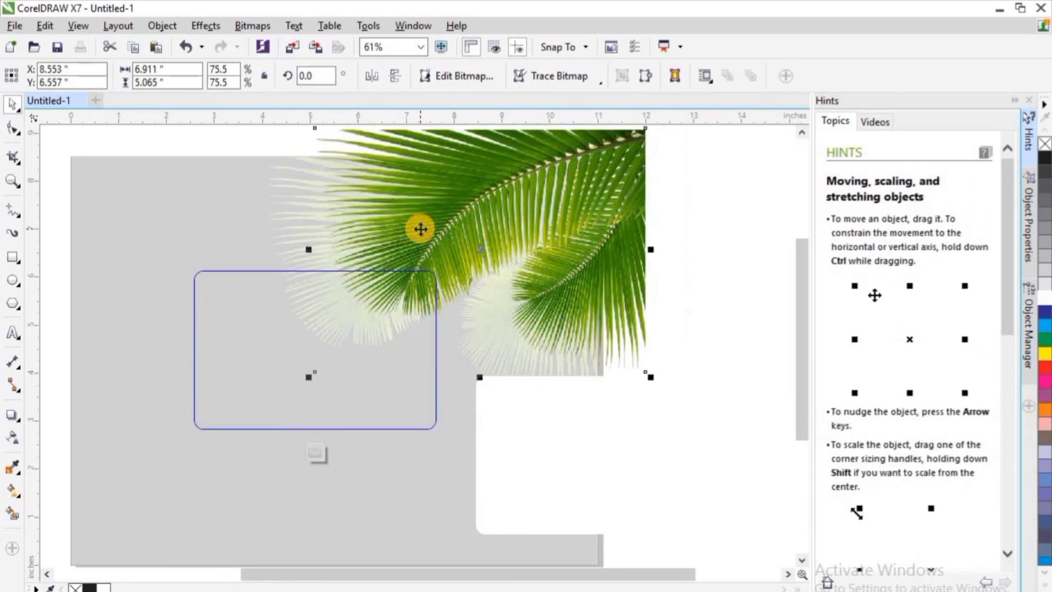
click(13, 181)
drag(273, 225, 476, 408)
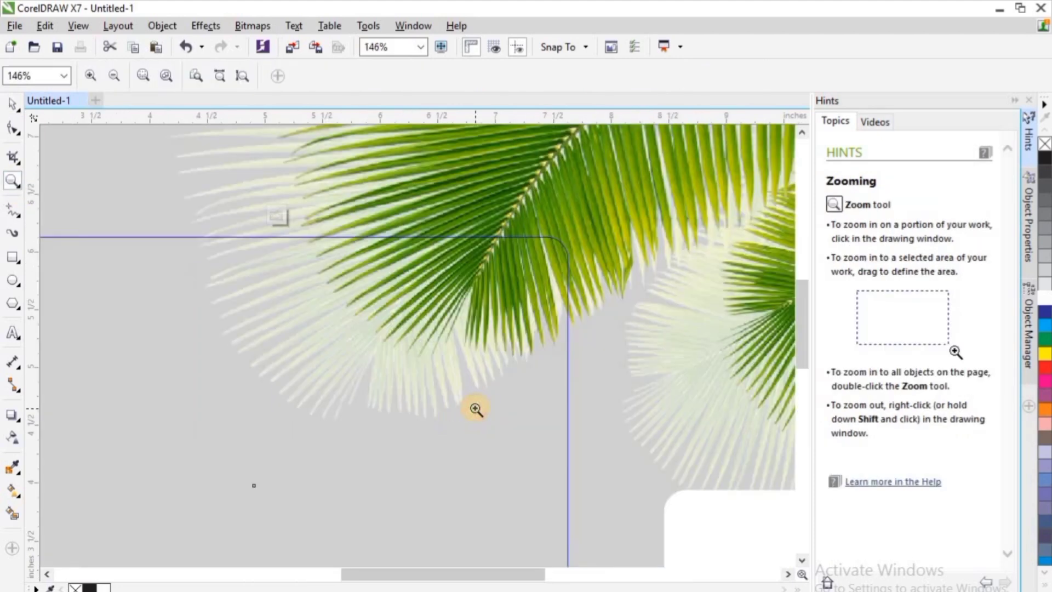
click(13, 106)
drag(515, 185, 434, 242)
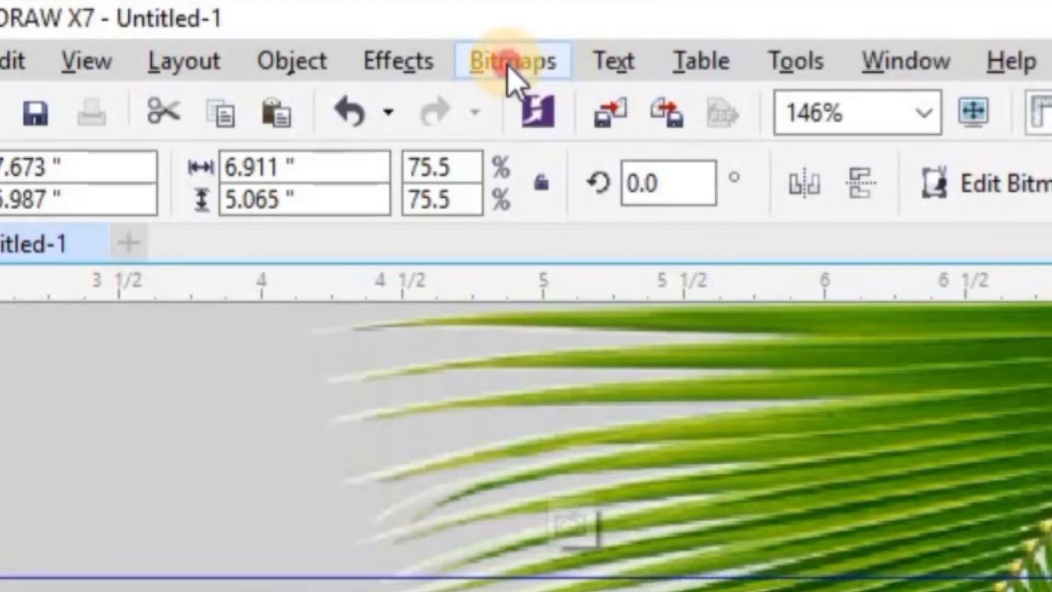
Apply a Gaussian Blur to the clipped palm copy, adjusting its radius with the preview on
click(510, 63)
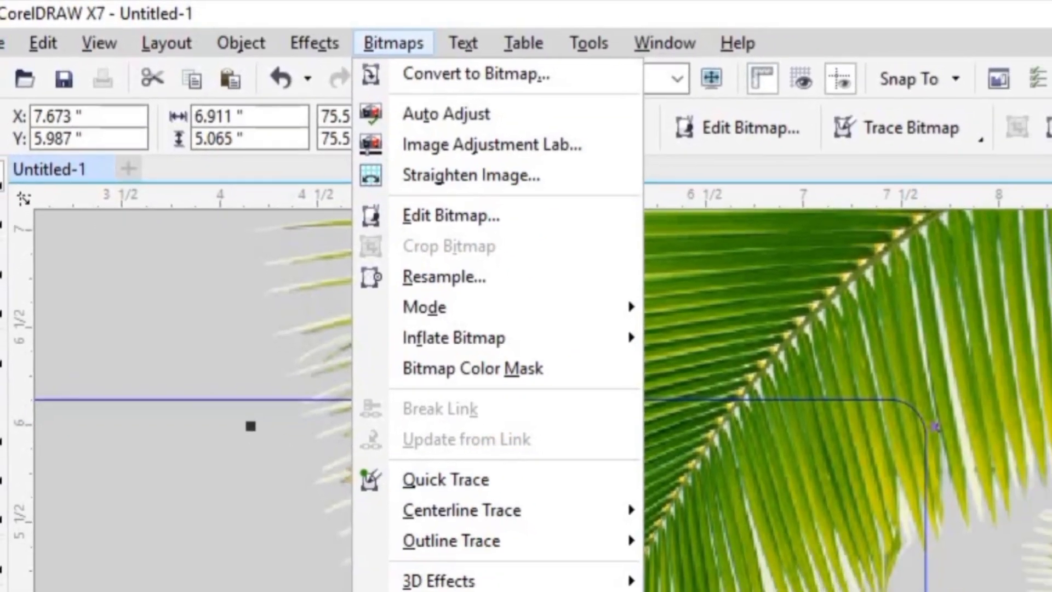
mouse_move(552, 591)
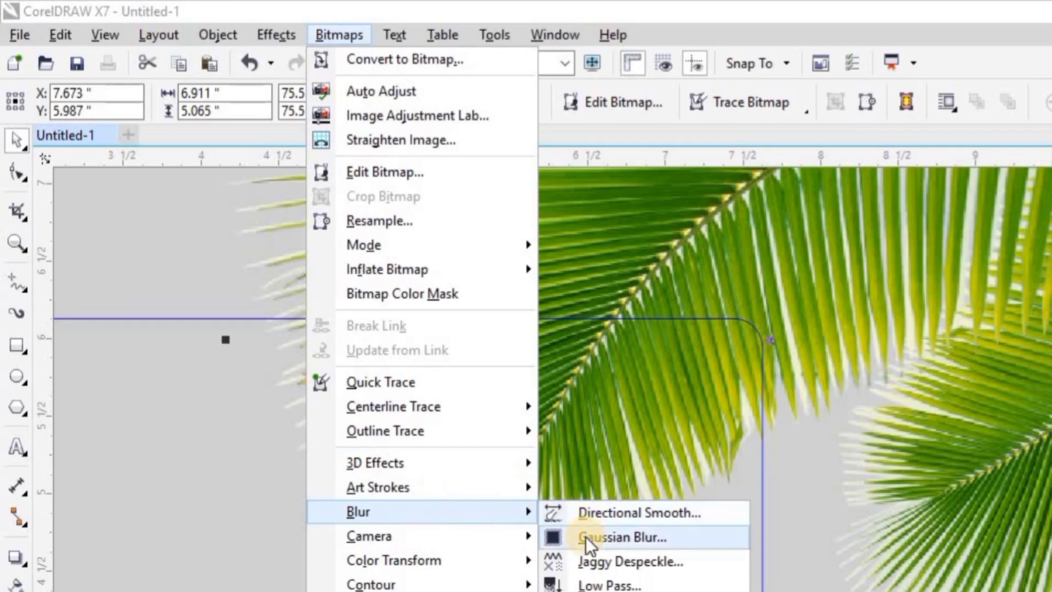
click(586, 536)
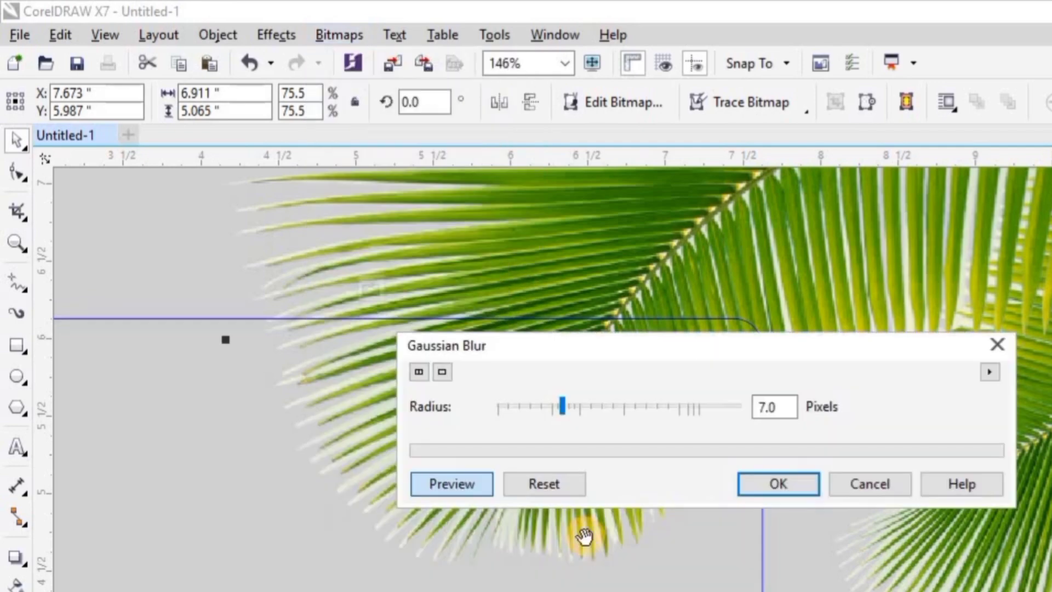
drag(680, 340, 675, 553)
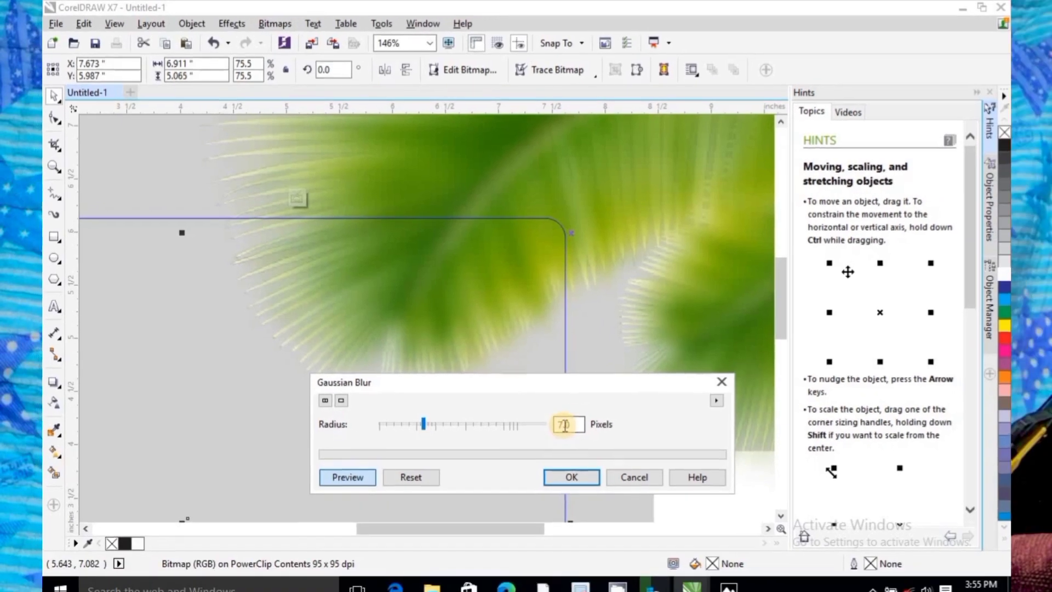
mouse_move(423, 425)
mouse_down()
mouse_move(407, 427)
mouse_move(418, 425)
mouse_up()
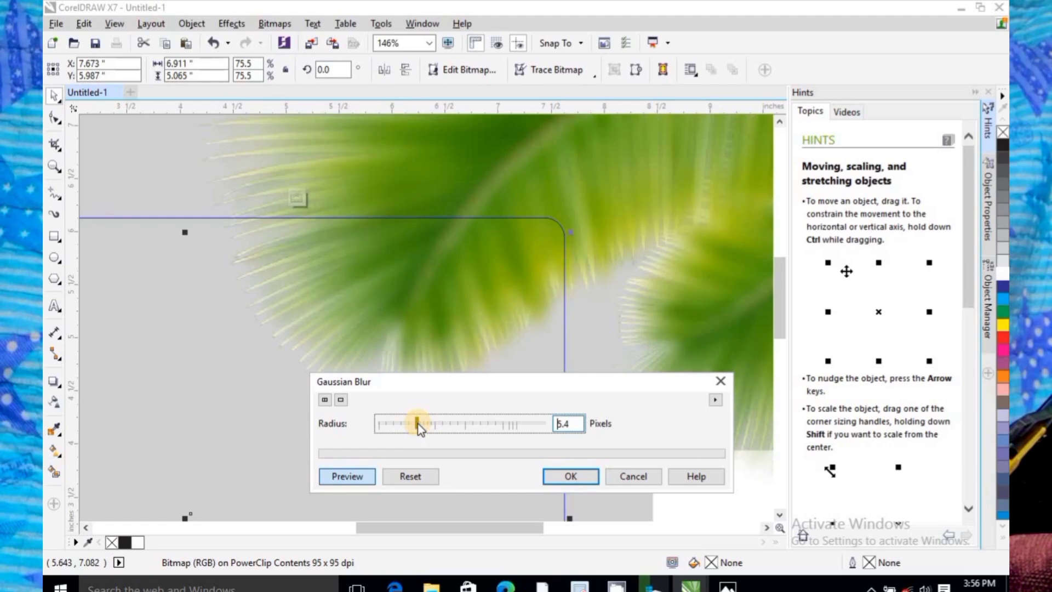
drag(413, 423, 422, 428)
drag(573, 430, 541, 434)
click(571, 476)
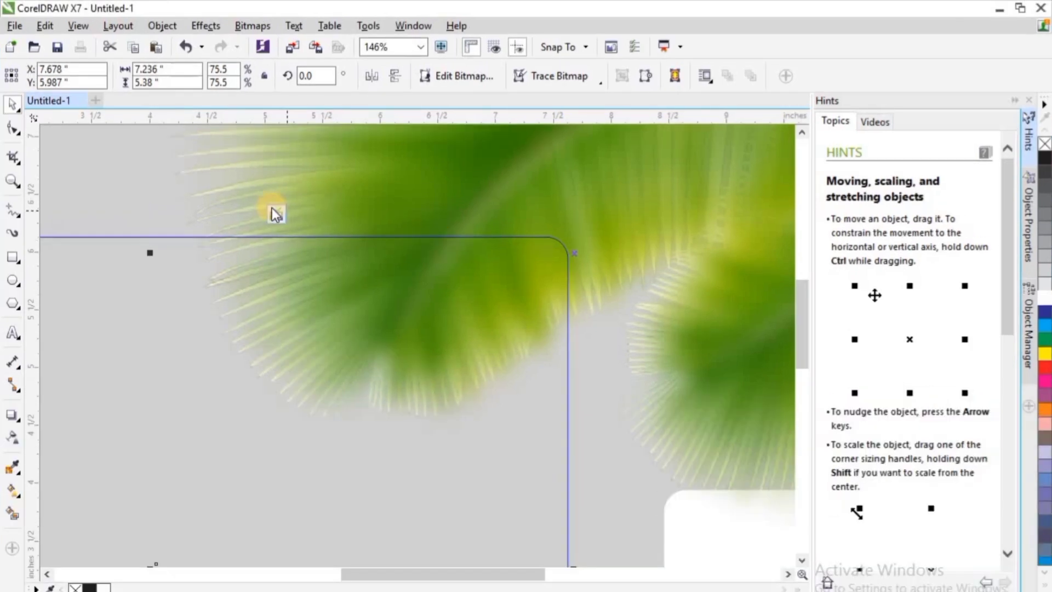
Finish editing the PowerClip contents and select the original palm leaf image
click(276, 213)
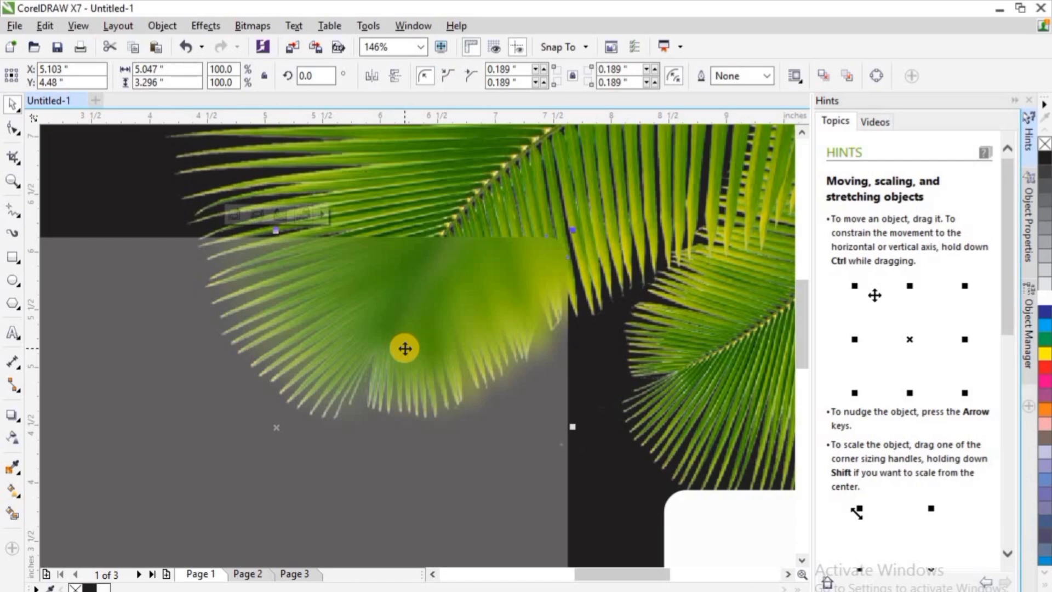
click(514, 197)
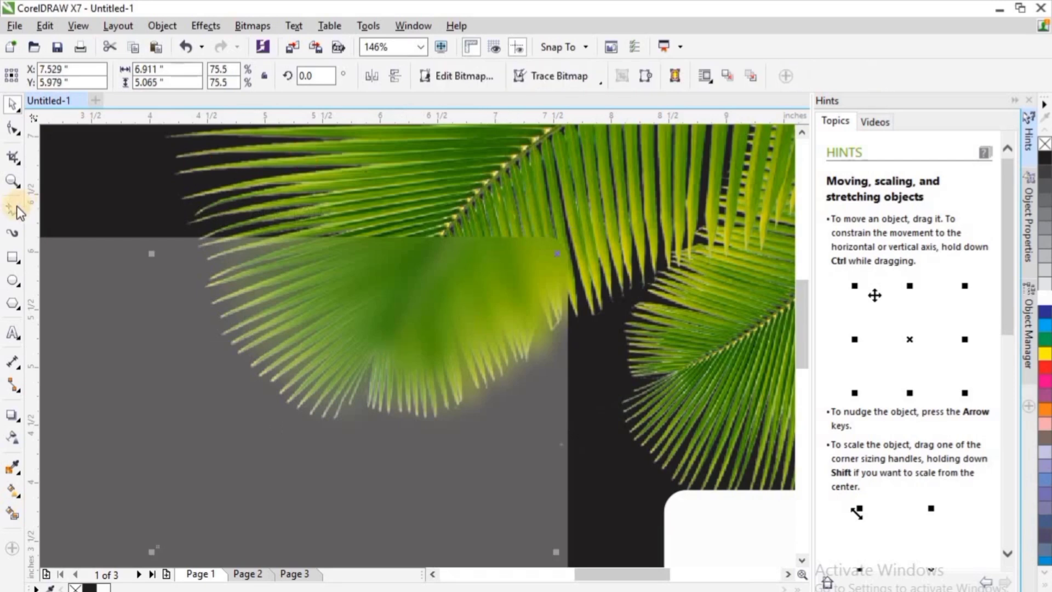
click(12, 180)
right_click(126, 217)
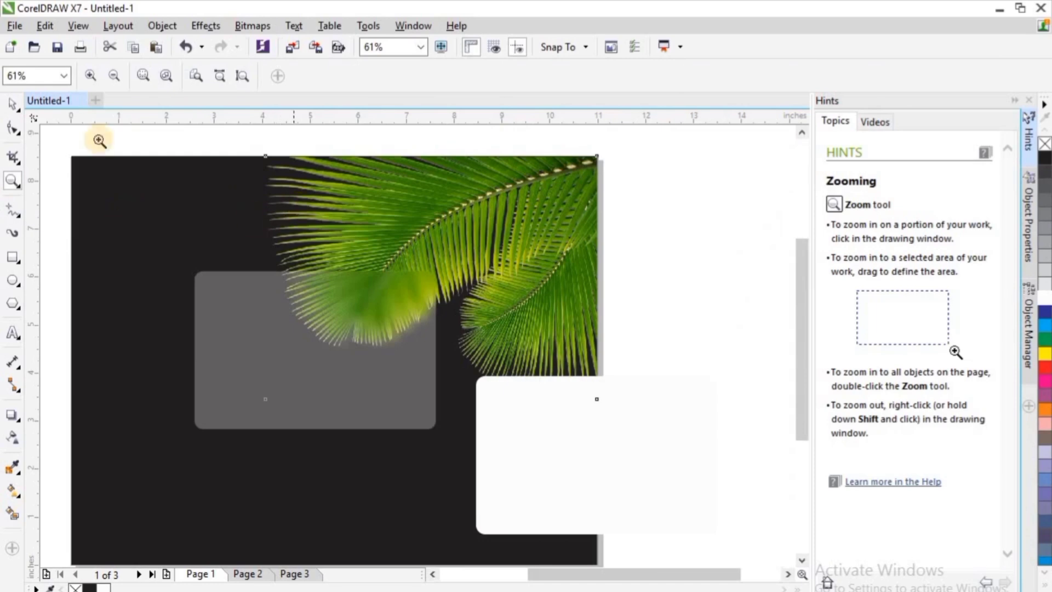
click(12, 105)
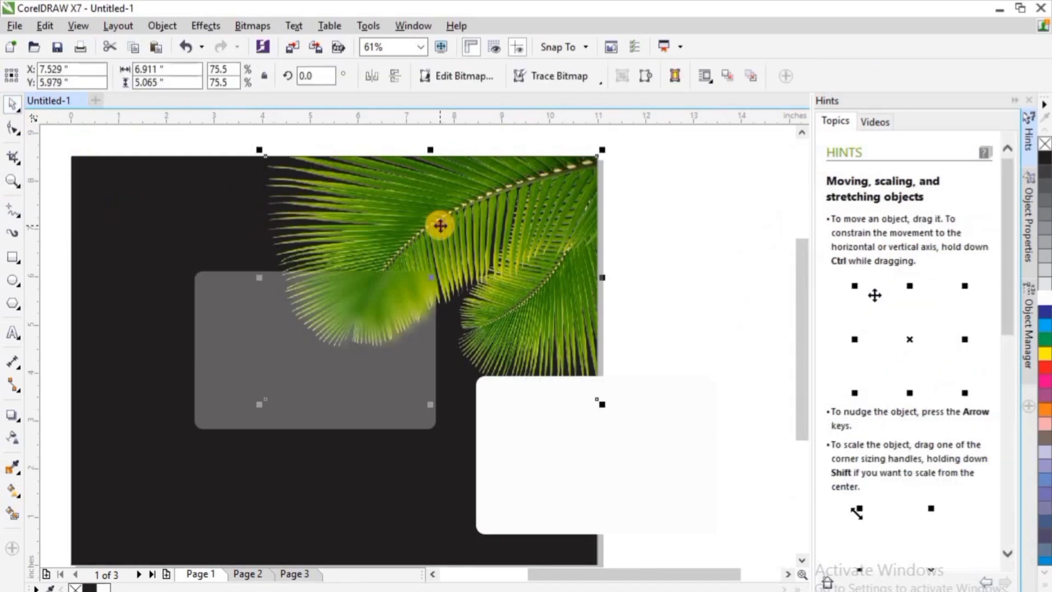
Reshape the original palm bitmap, adding a left-edge node level with the card's top and moving its bottom-left corner to the card's top-right corner
click(439, 225)
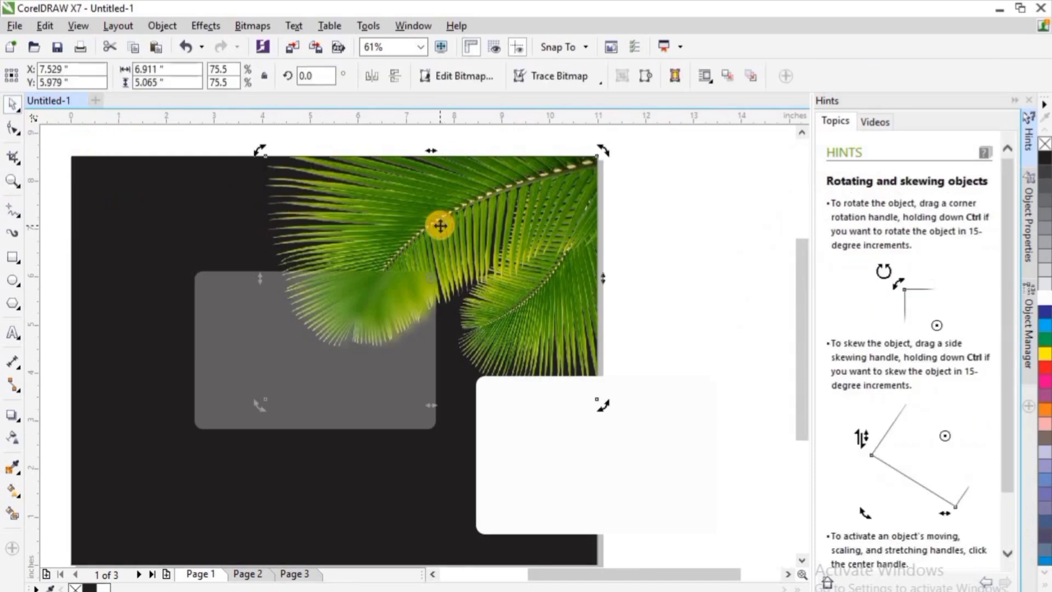
click(13, 129)
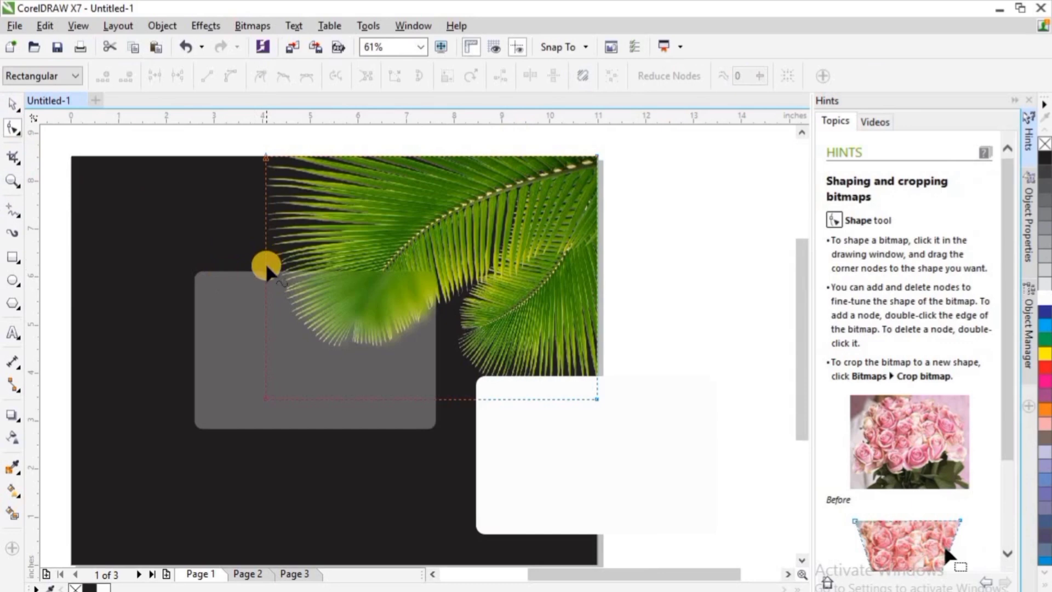
click(265, 267)
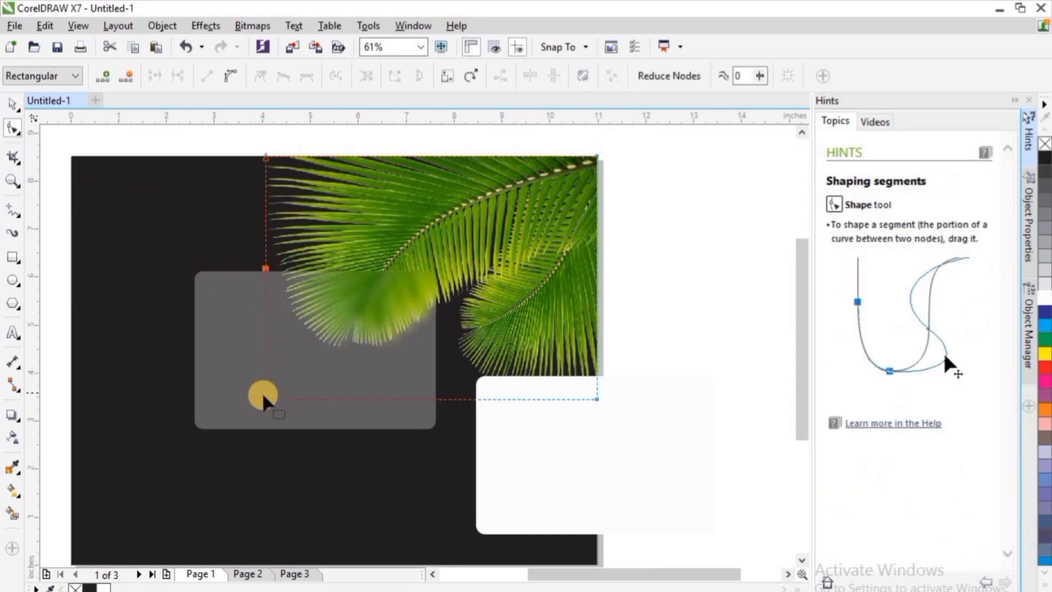
drag(266, 401, 427, 272)
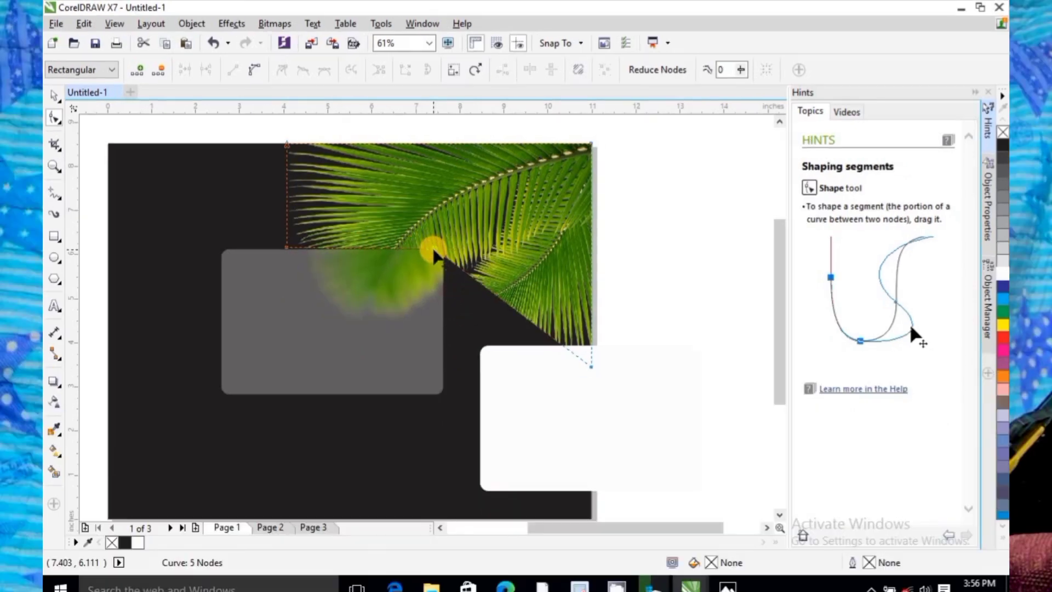
Pull the bitmap's remaining diagonal edge down along the card's right side so the sharp palm stays only outside the card
click(13, 181)
drag(284, 221, 462, 427)
key(F10)
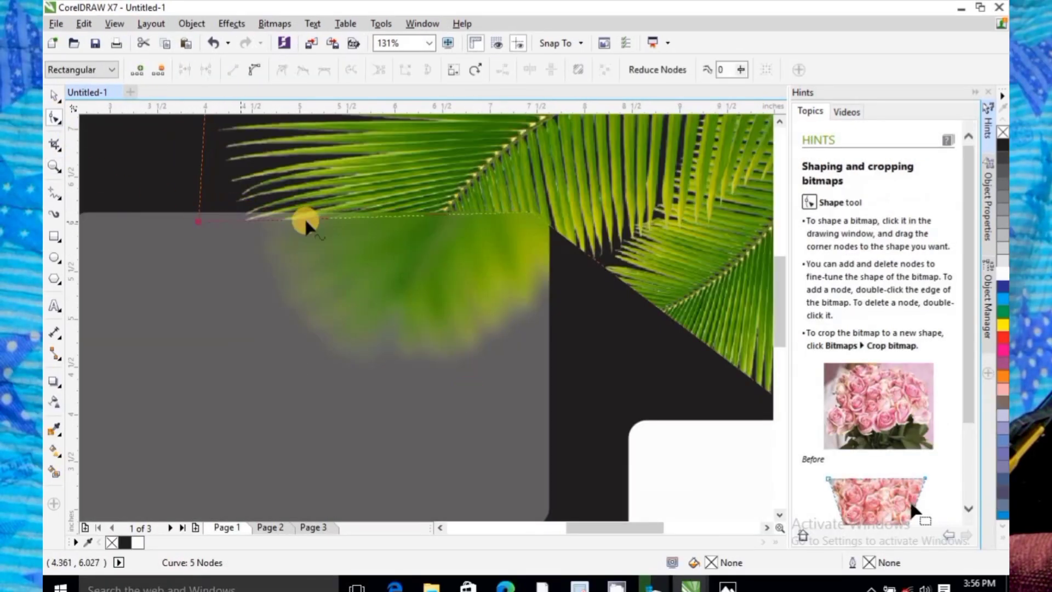
drag(598, 265, 549, 395)
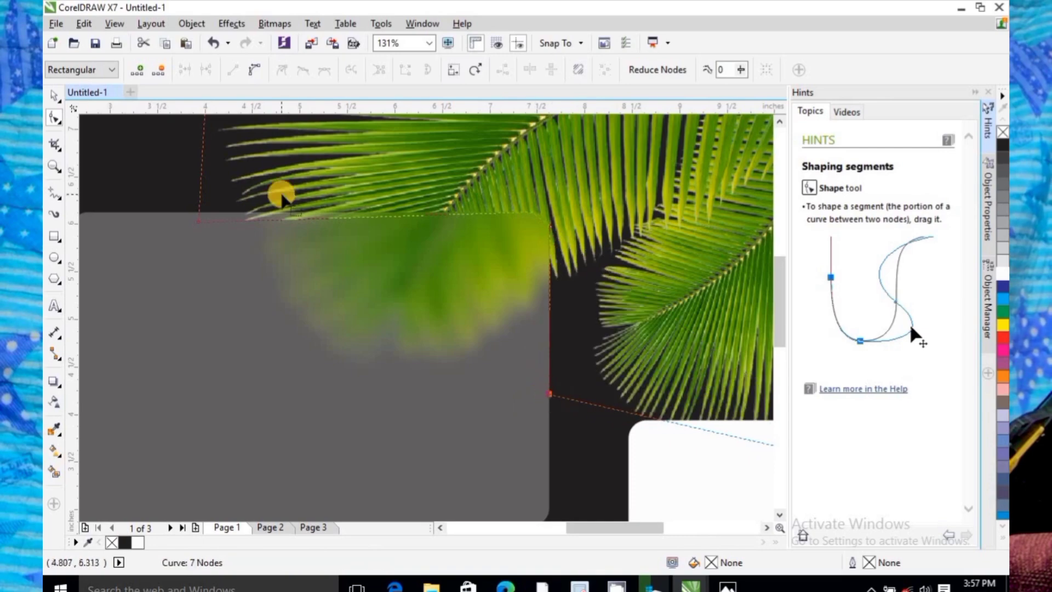
click(53, 97)
click(594, 320)
double_click(54, 168)
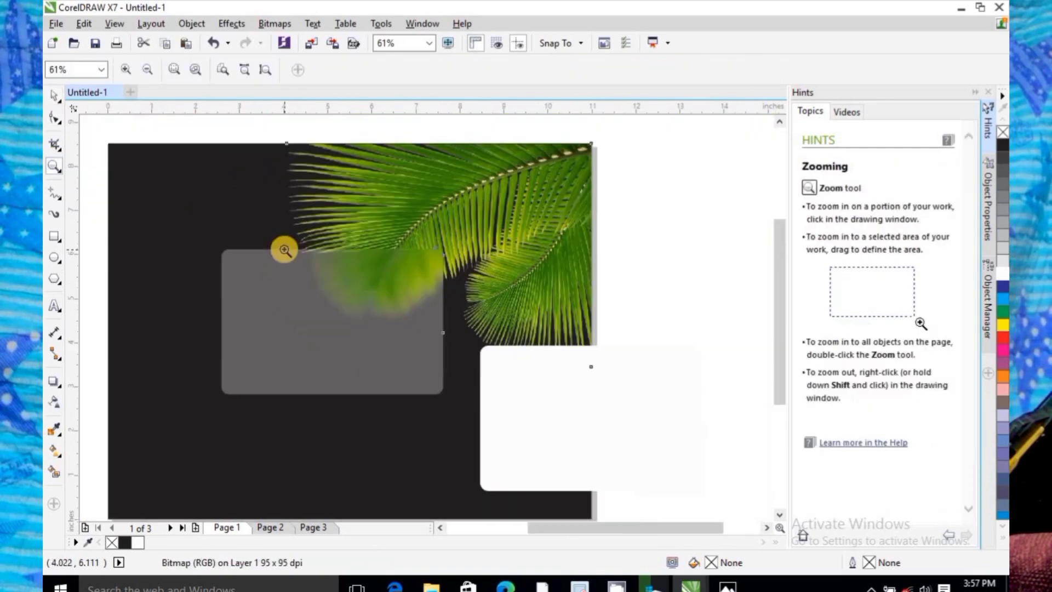
click(476, 312)
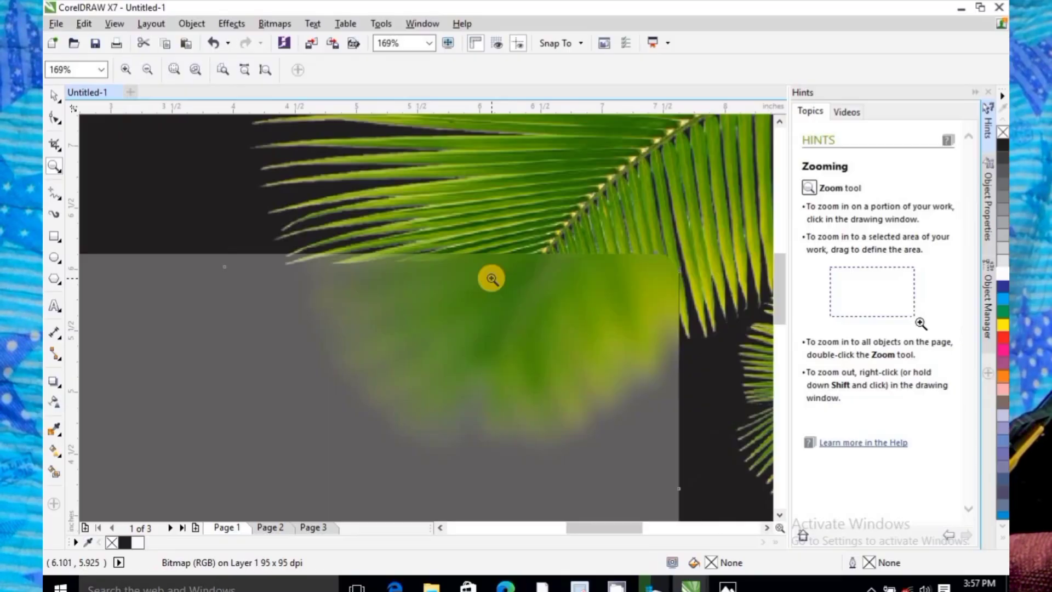
right_click(491, 277)
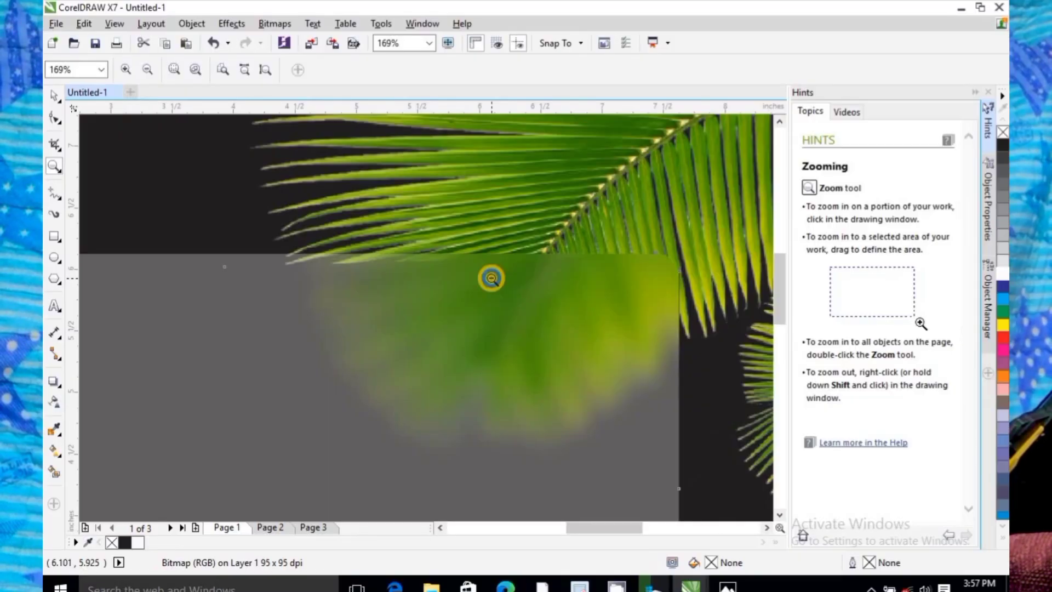
Add a drop shadow to the glass card with a slight downward offset and set its opacity to 100
click(54, 381)
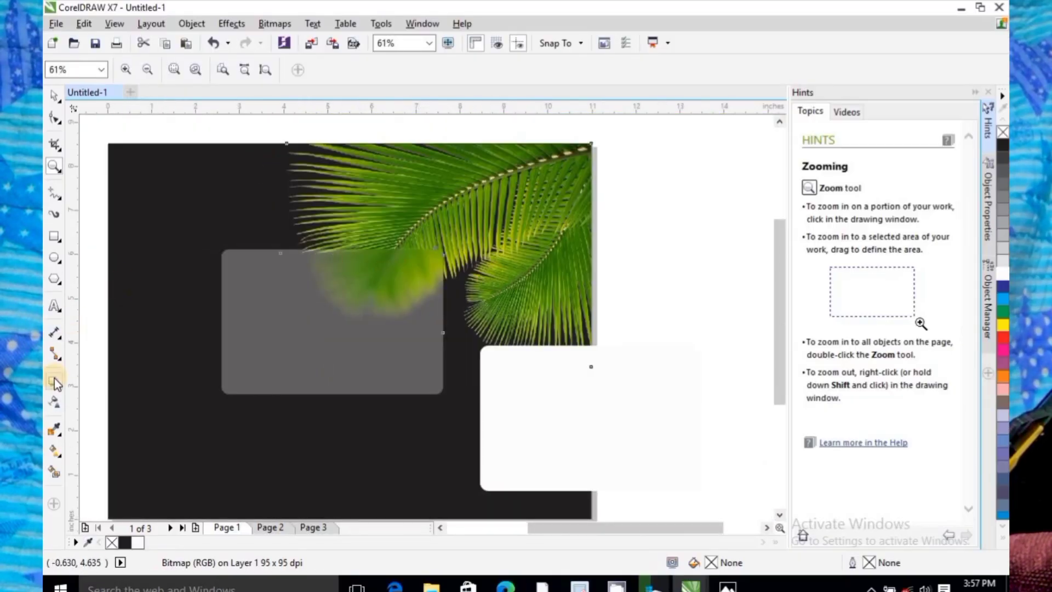
click(323, 317)
drag(324, 312, 336, 355)
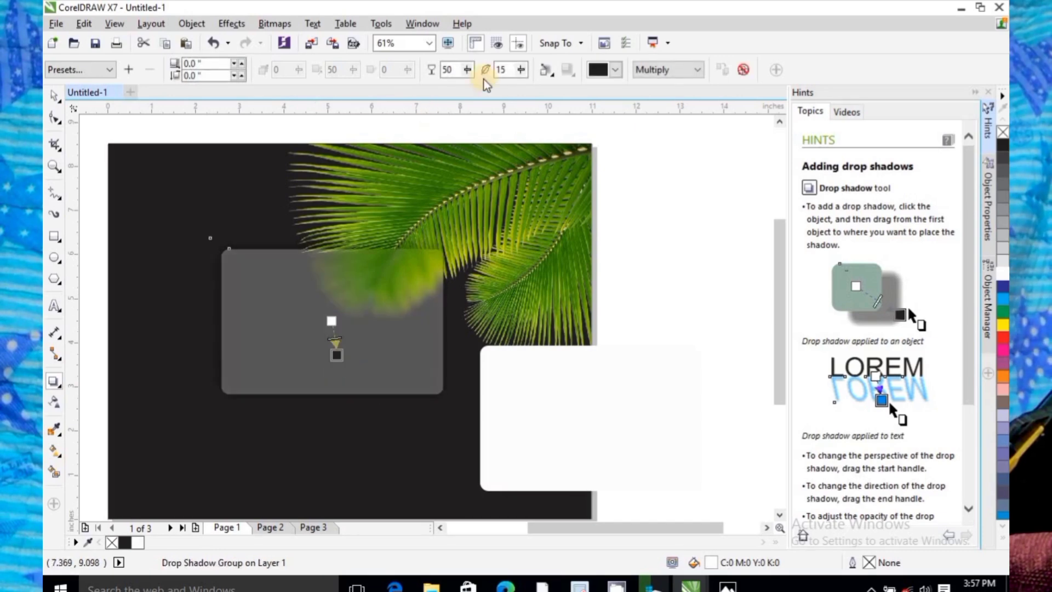
drag(467, 71, 529, 97)
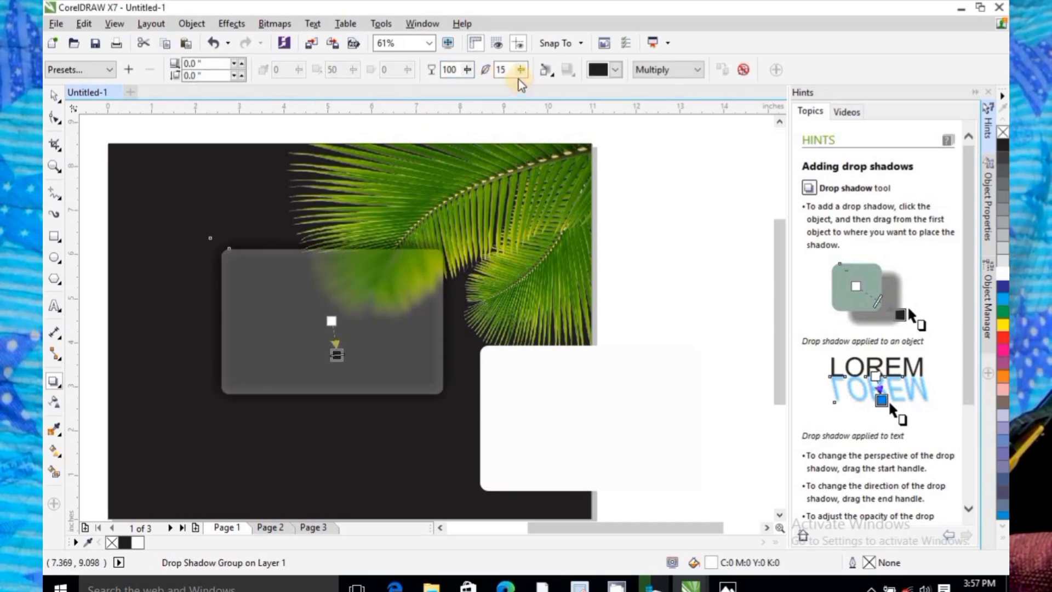
Set the drop shadow's feathering direction to Middle and its feathering edge to Squared
click(546, 70)
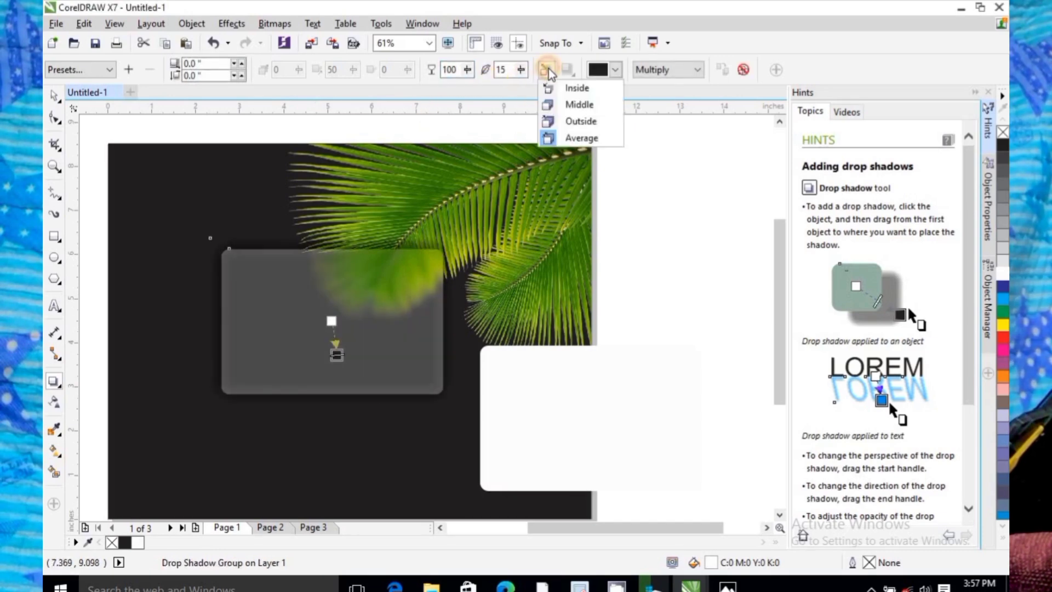
click(570, 105)
click(567, 69)
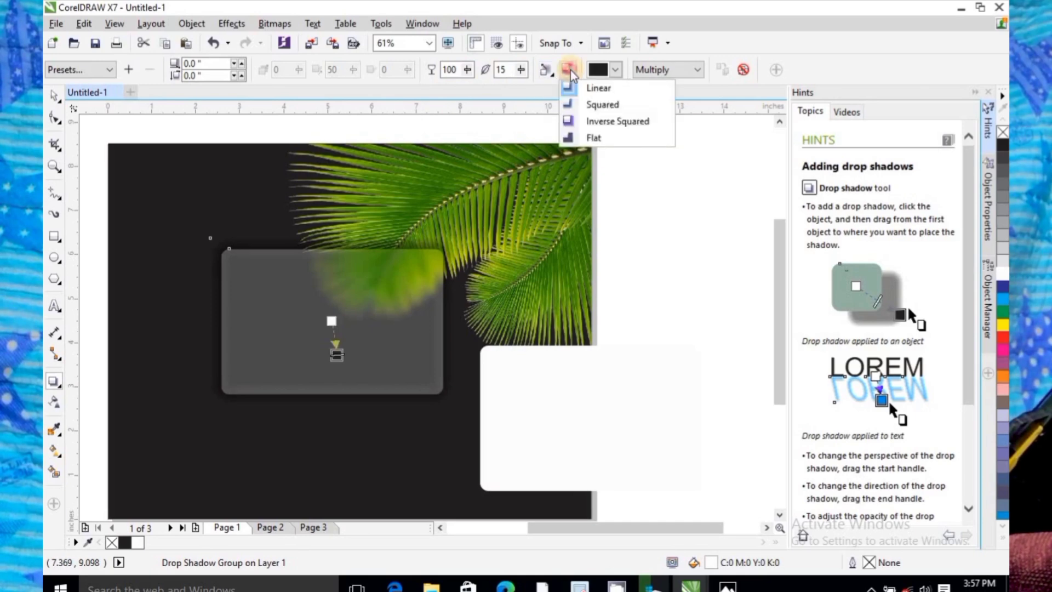
click(593, 107)
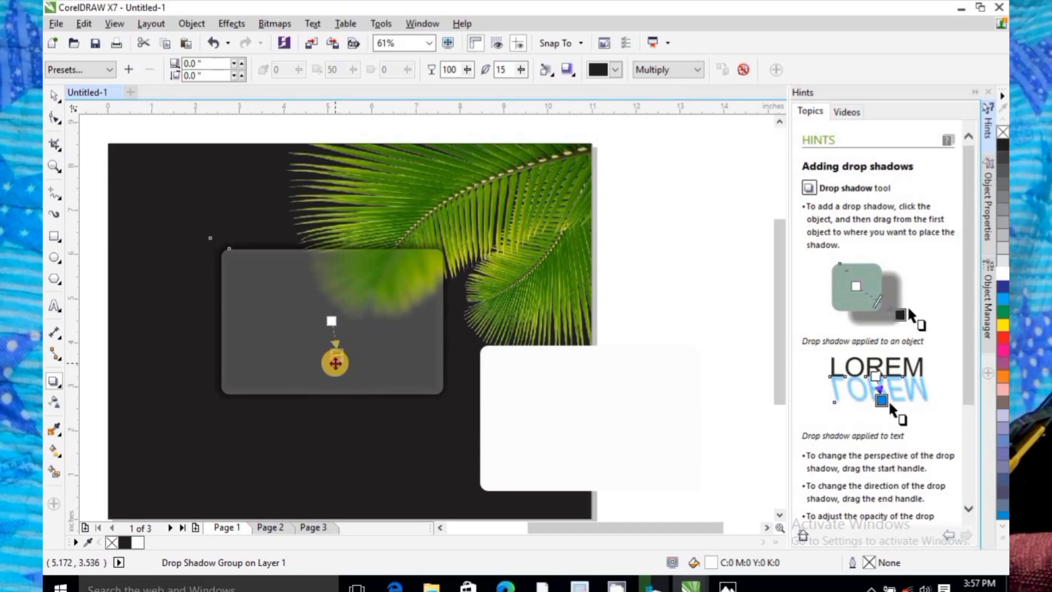
Give the spare white rounded rectangle no fill and a white hairline outline, and move it over the card's lower-right part
drag(512, 404, 501, 308)
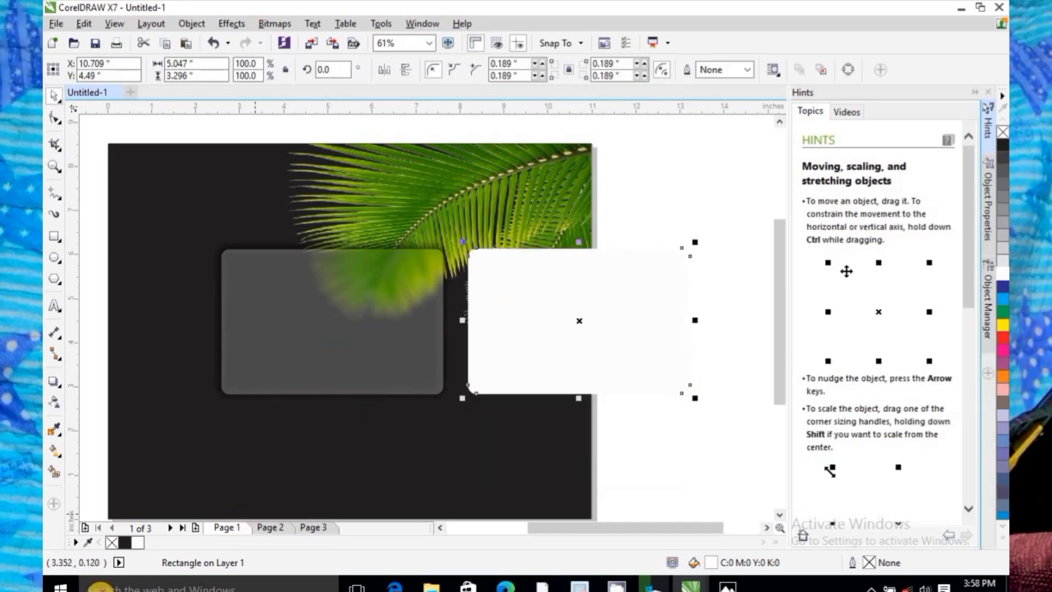
click(113, 544)
double_click(138, 544)
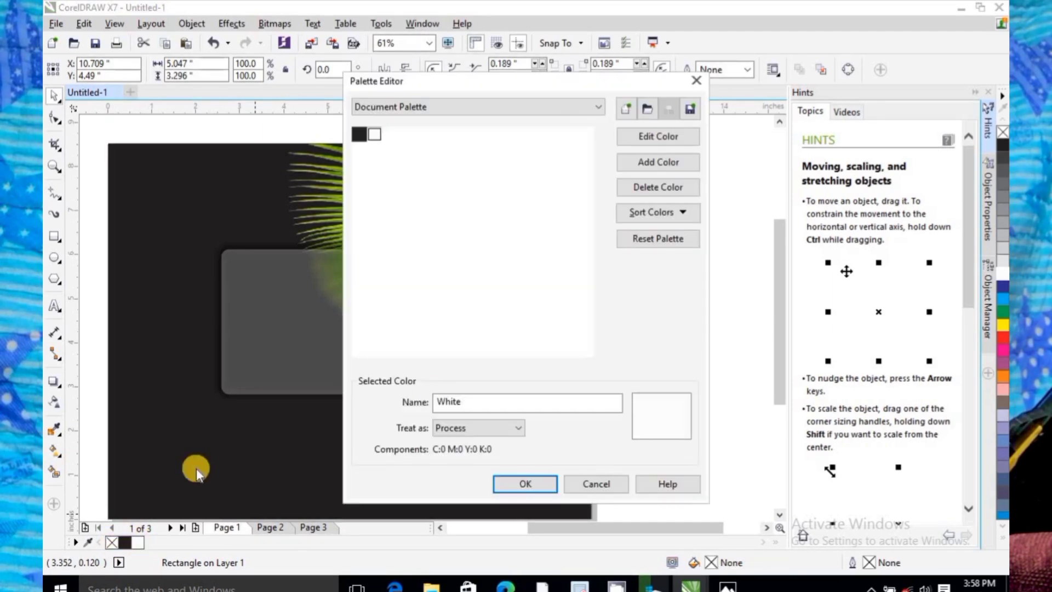
click(590, 484)
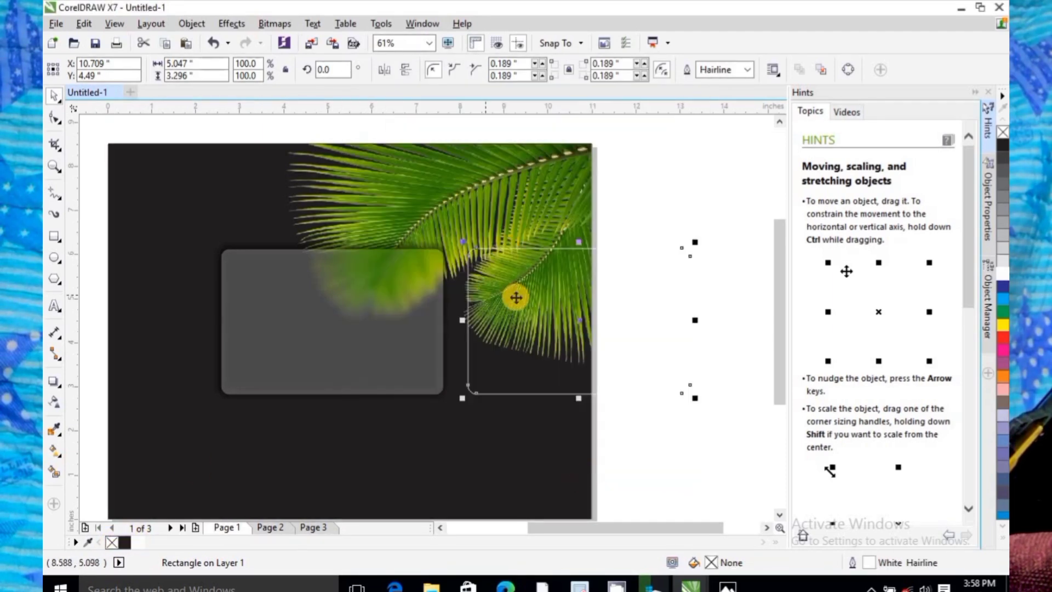
drag(584, 322, 436, 358)
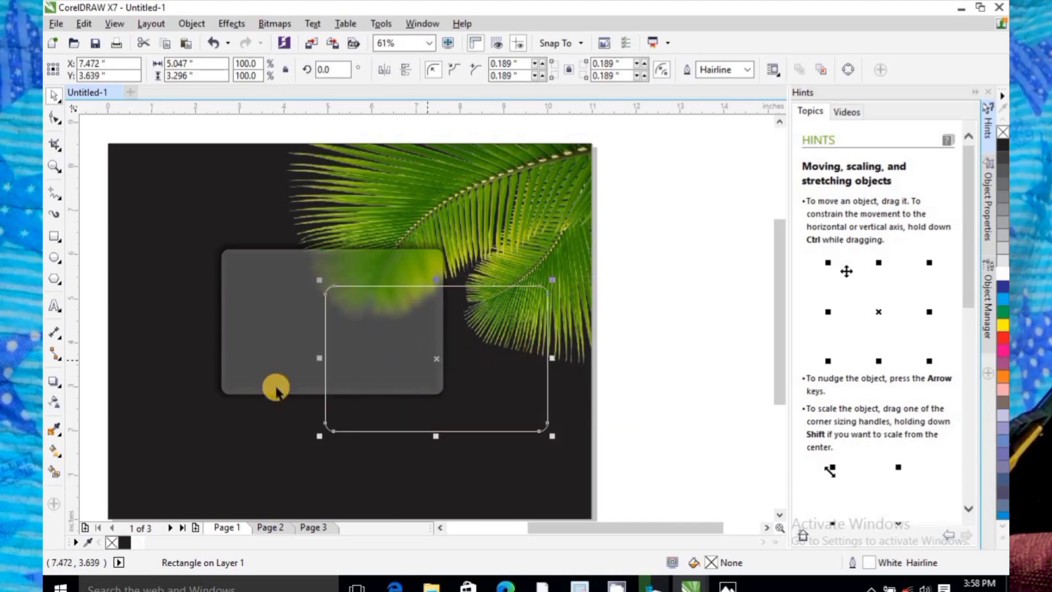
Apply a gradient transparency that fades the outline from its top-left corner, and align the outline with the card's edges
click(55, 402)
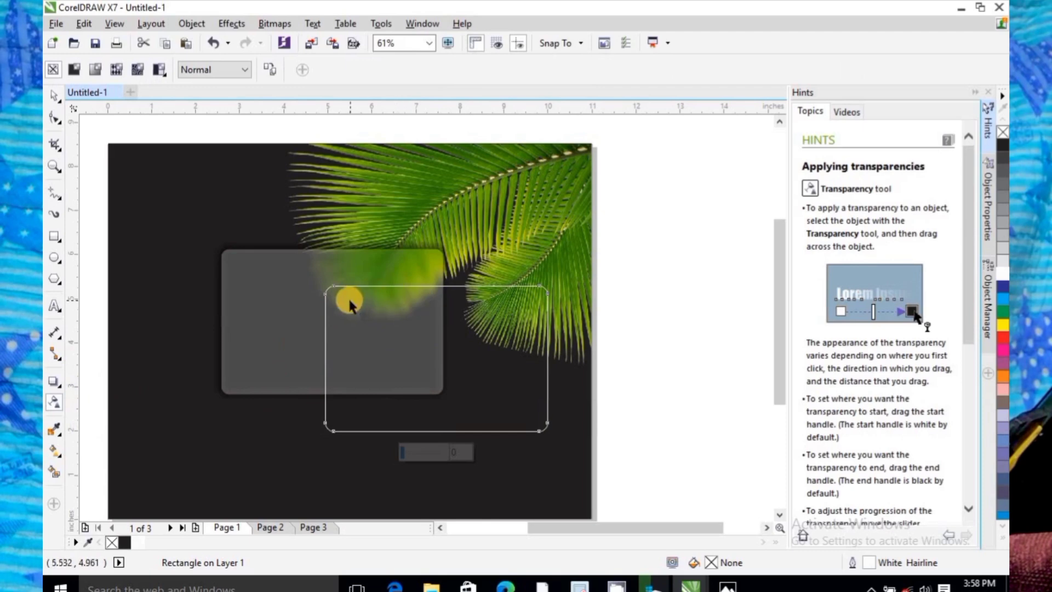
drag(348, 299, 377, 343)
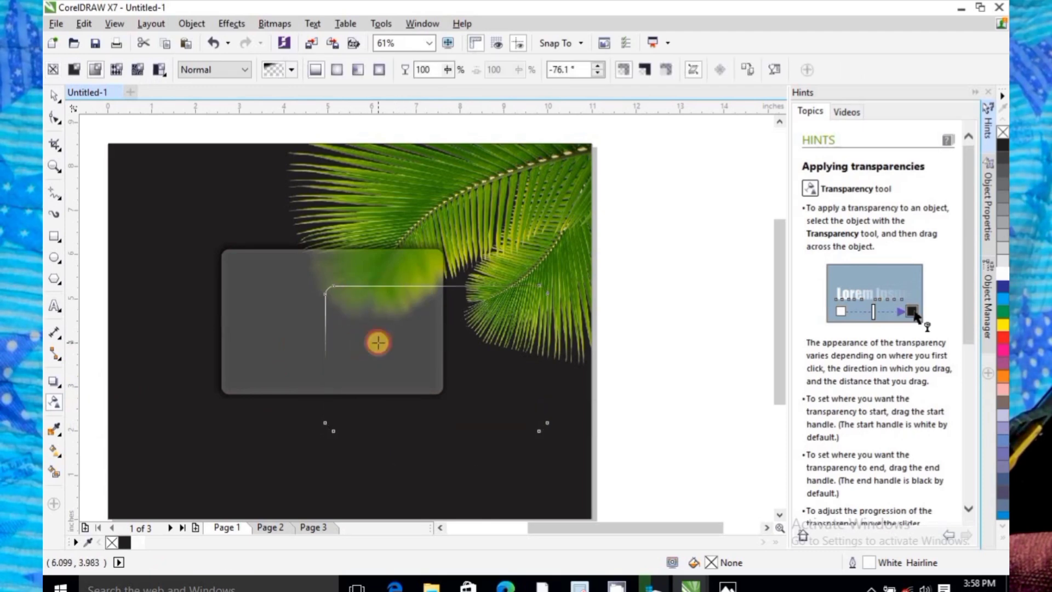
click(54, 98)
drag(438, 358, 338, 322)
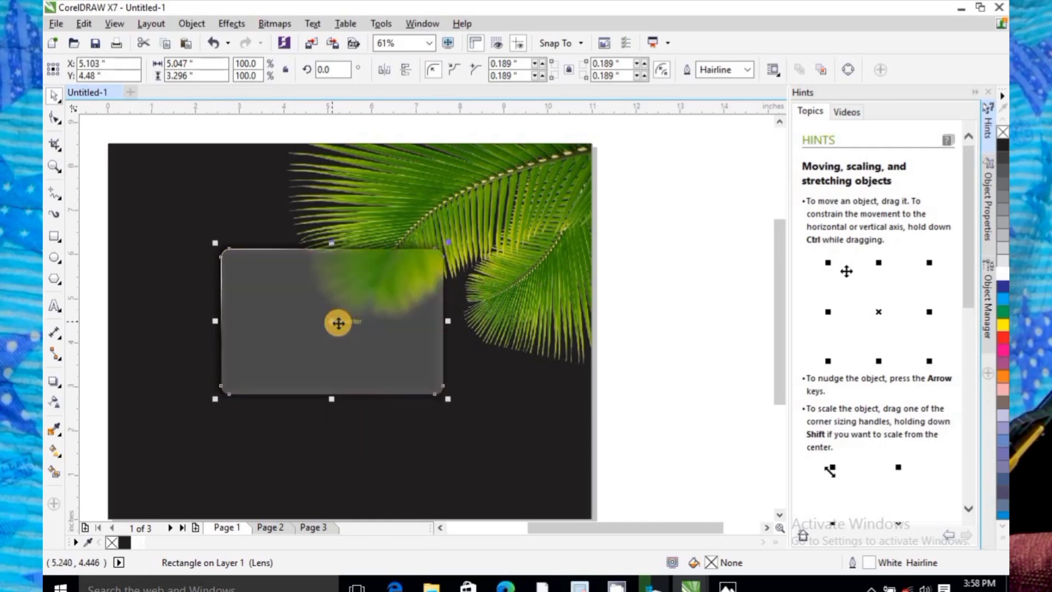
click(54, 401)
drag(244, 263, 213, 226)
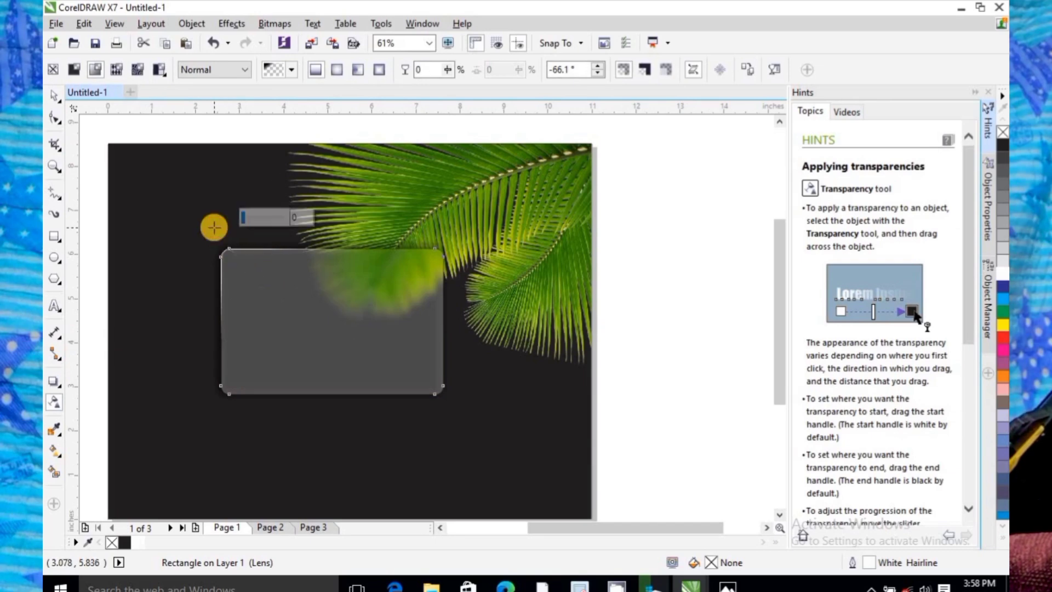
Duplicate the fading outline, mirror it vertically and horizontally, and align it over the card so the opposite corner is highlighted
click(54, 95)
key(ctrl+d)
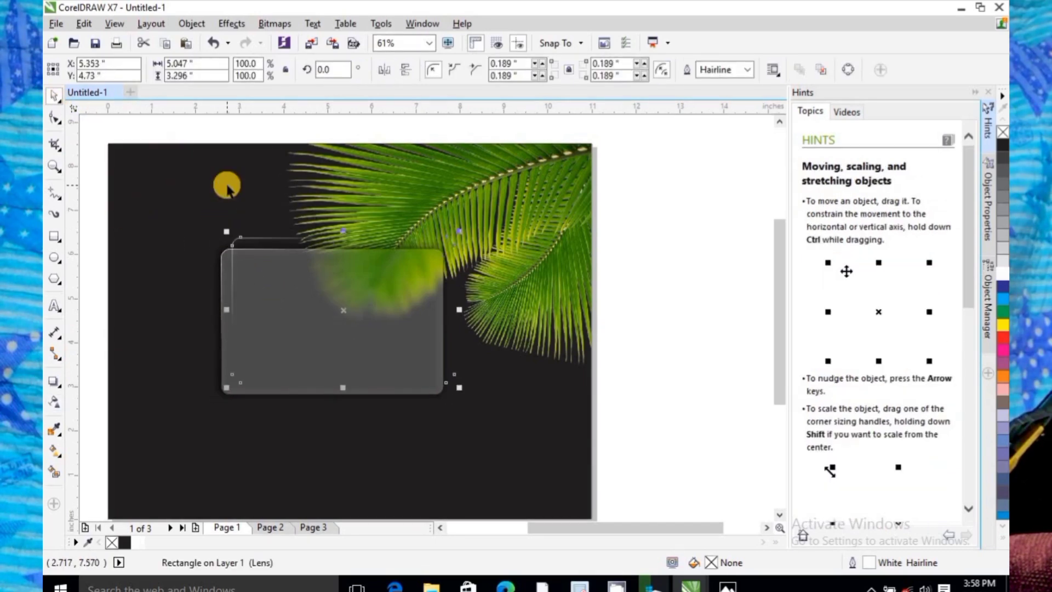
click(406, 71)
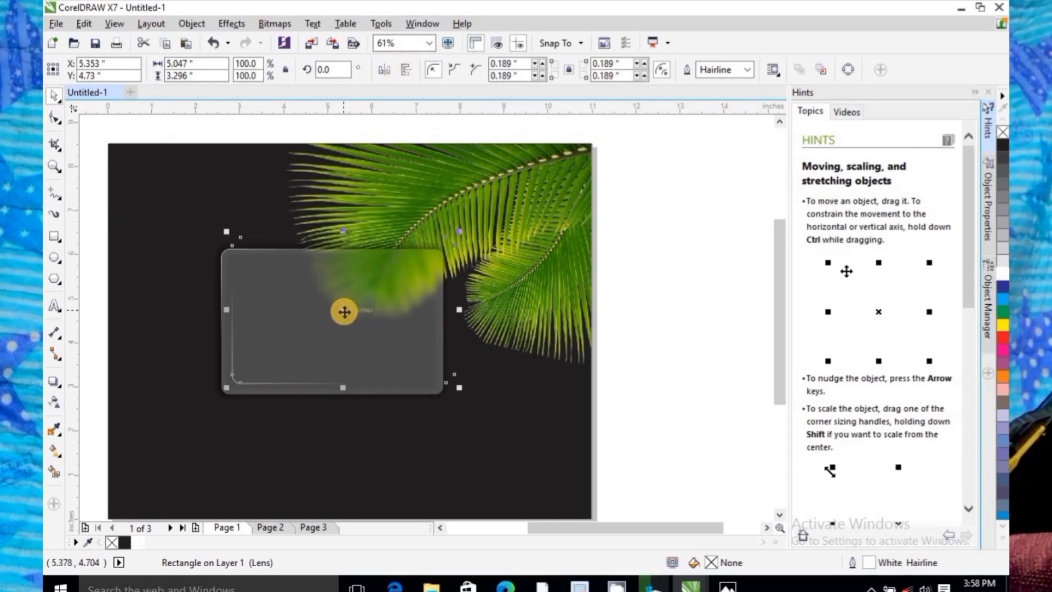
drag(347, 318, 336, 321)
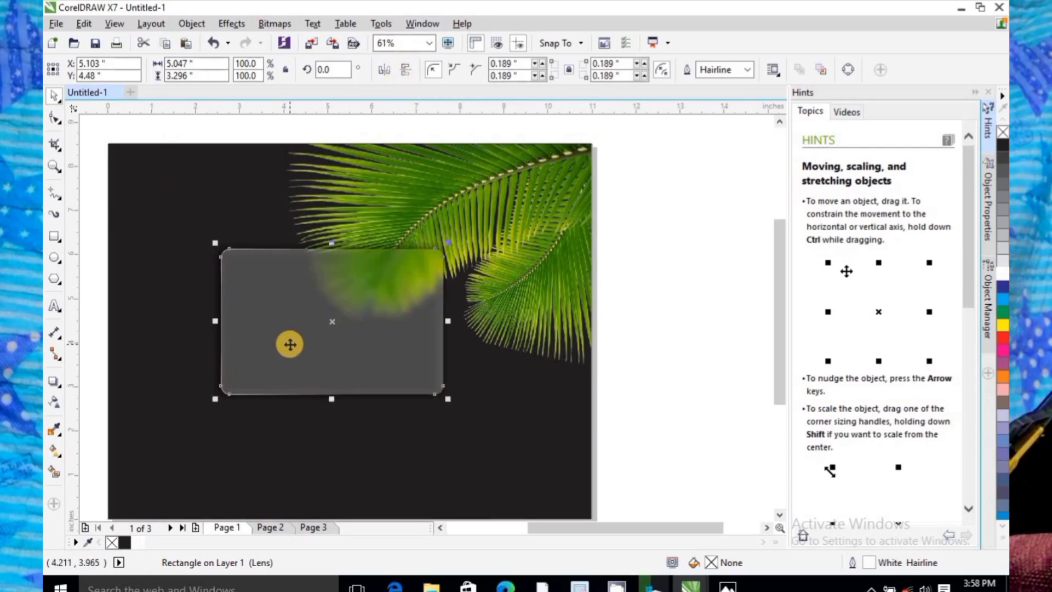
click(384, 70)
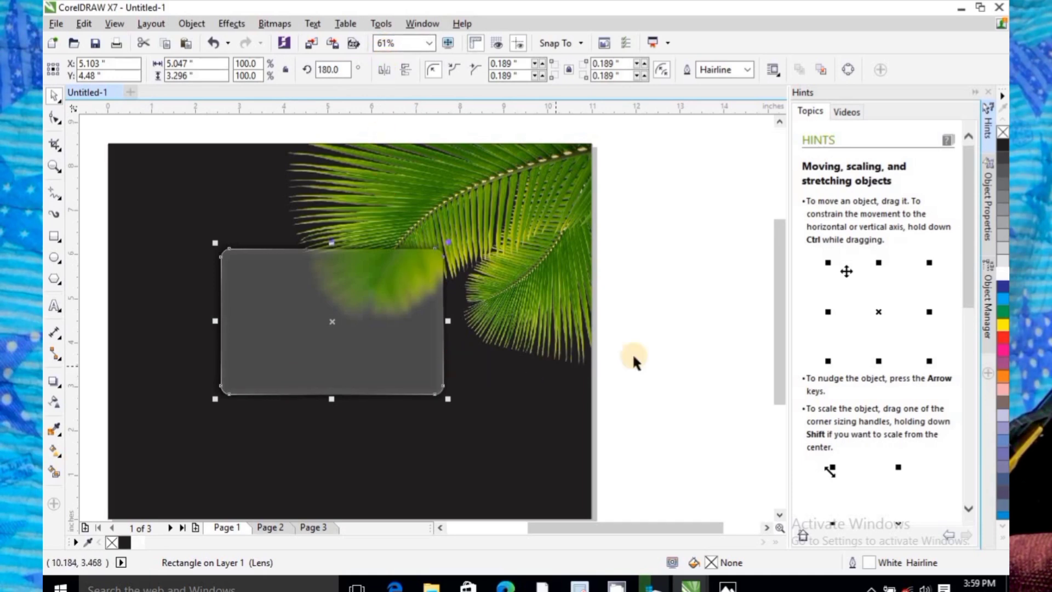
click(657, 363)
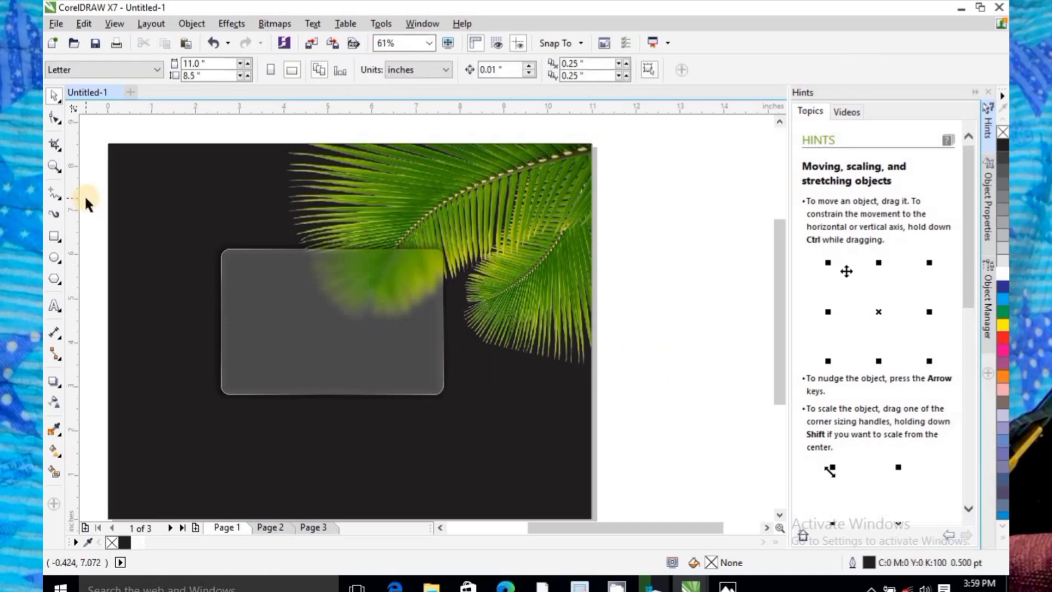
Add the text MOVING IDEAS on the card and set its font to AvantGarde-Book Wd
click(55, 166)
drag(192, 226, 473, 407)
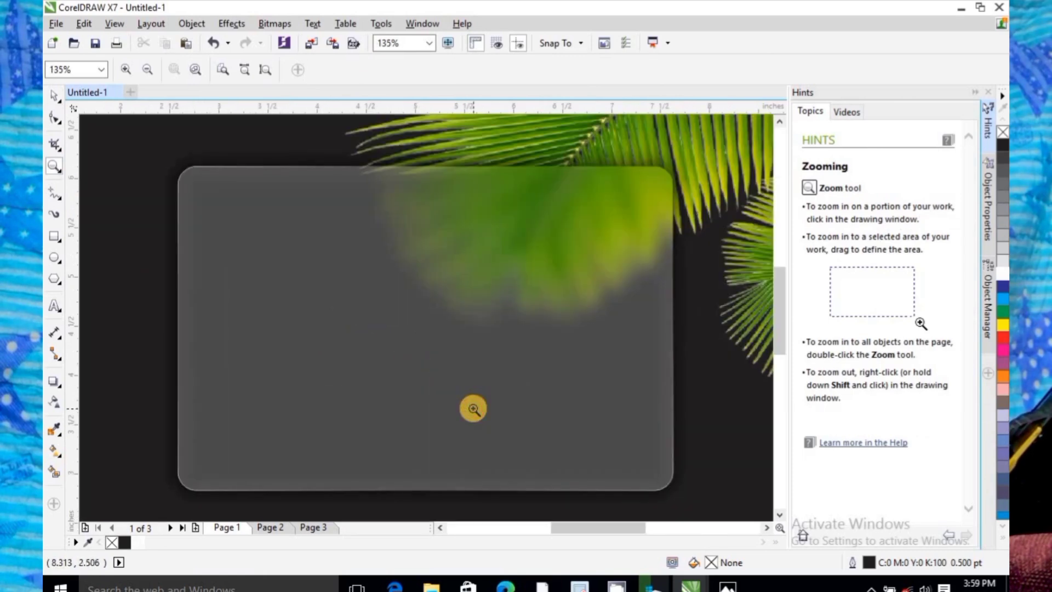
click(55, 305)
click(227, 347)
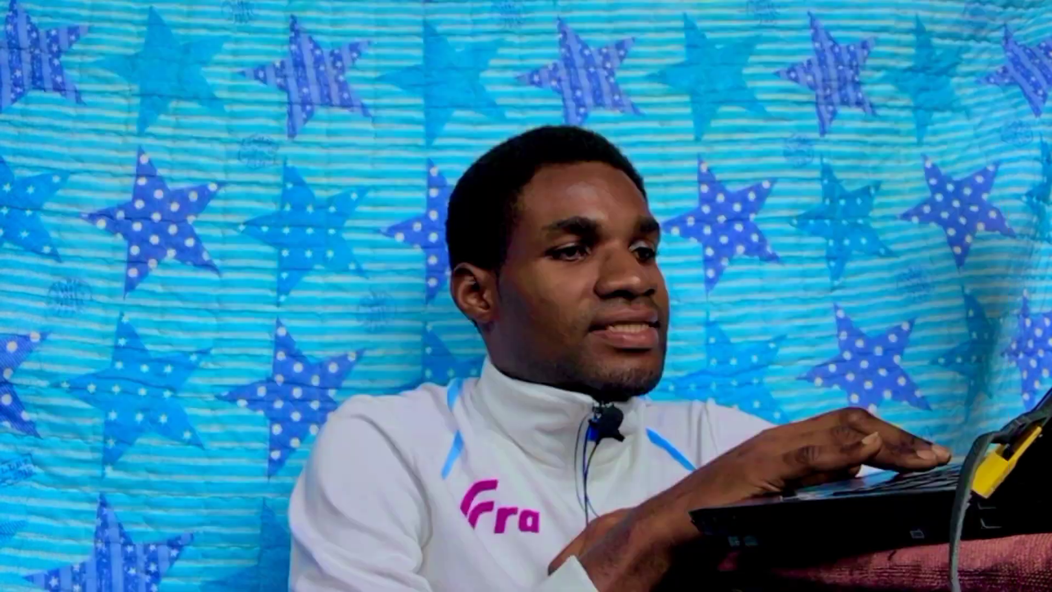
text(MOVIN)
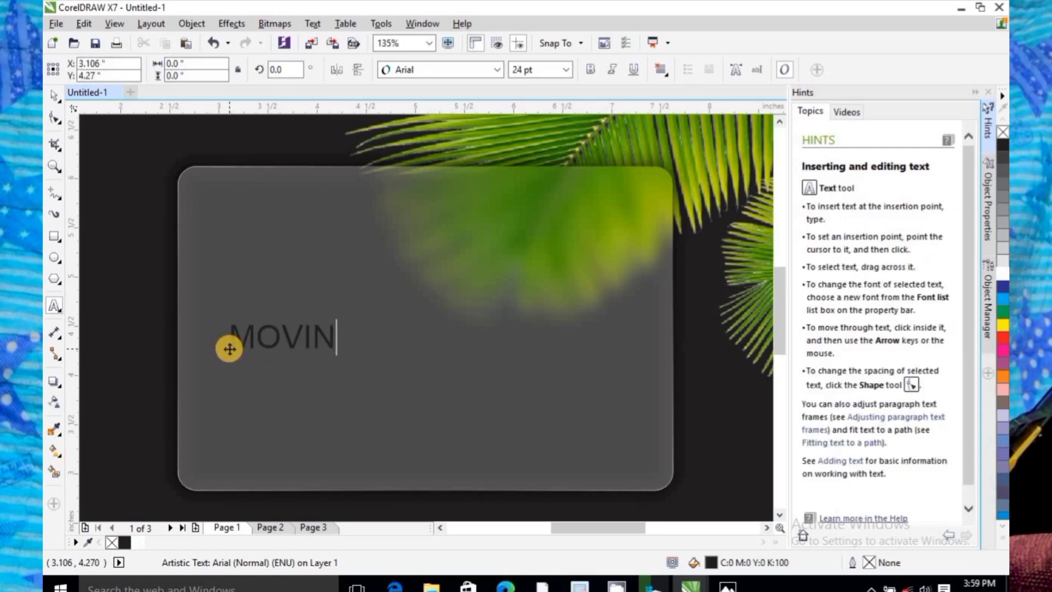
text(G IDEAS)
key(ctrl+a)
click(497, 69)
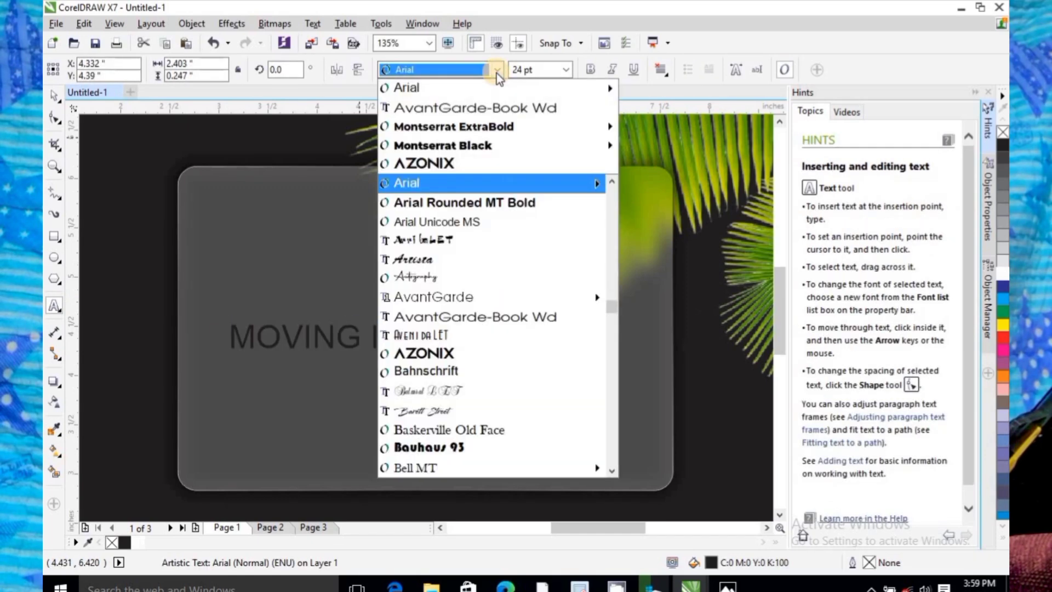
click(449, 104)
Widen the letter spacing of the MOVING IDEAS text
click(54, 118)
drag(539, 377, 610, 378)
click(55, 97)
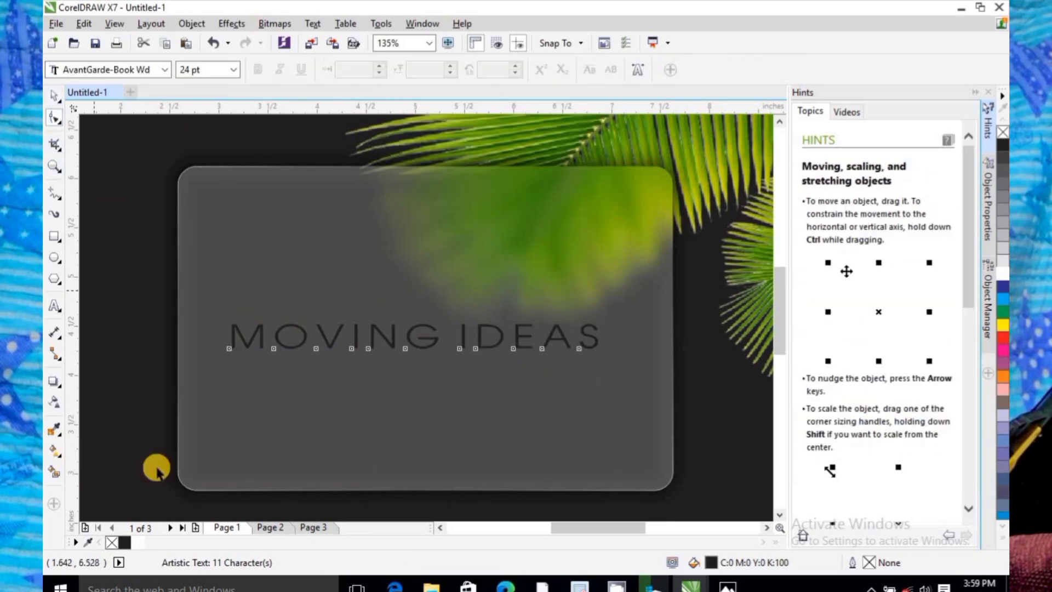
Fill the MOVING IDEAS text with white, then scale it down and centre it on the card
click(1002, 270)
drag(226, 354, 332, 347)
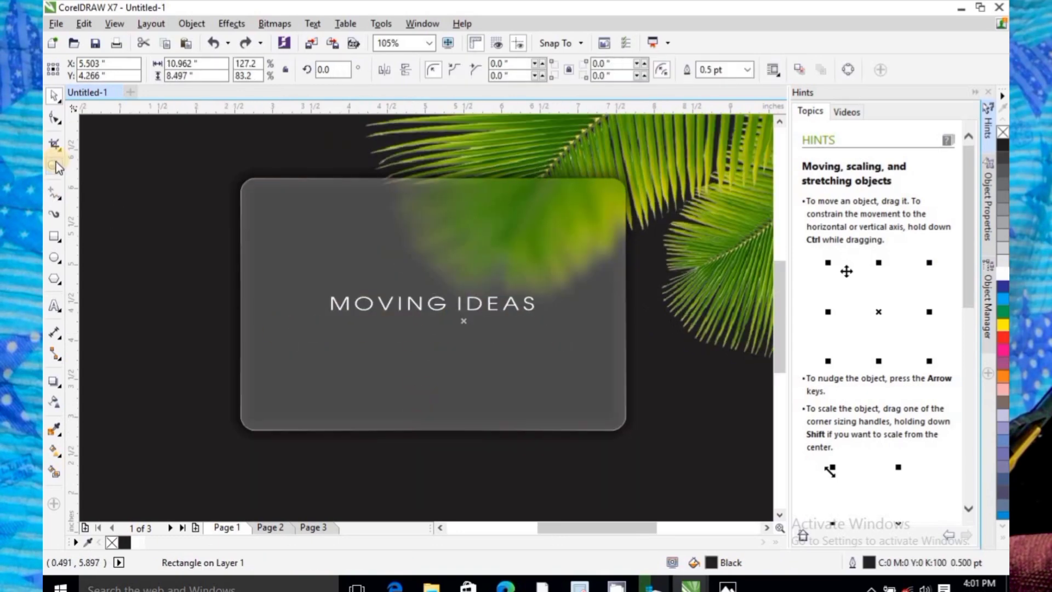
click(54, 166)
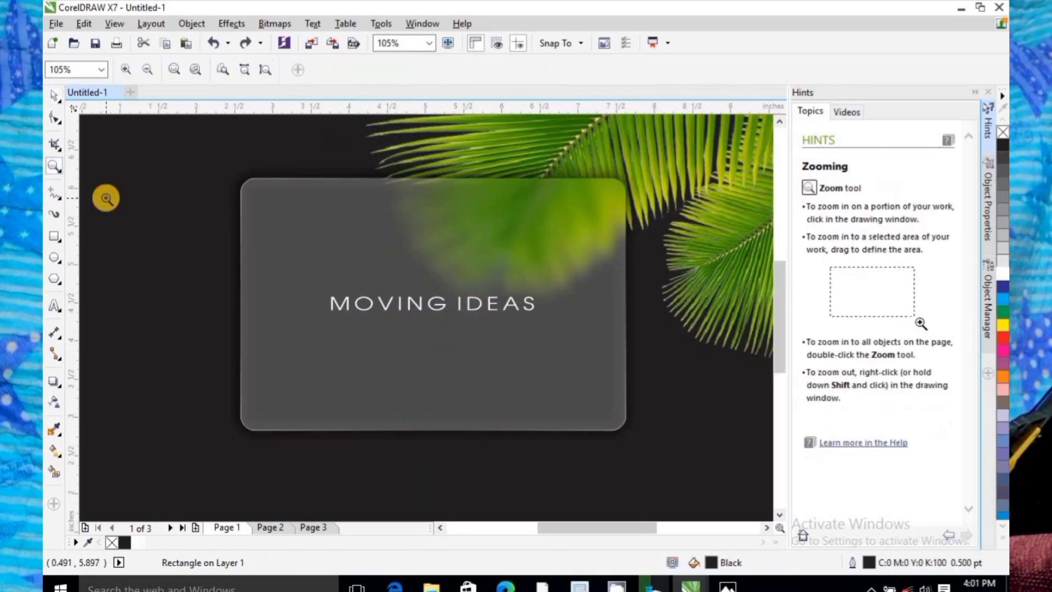
right_click(106, 196)
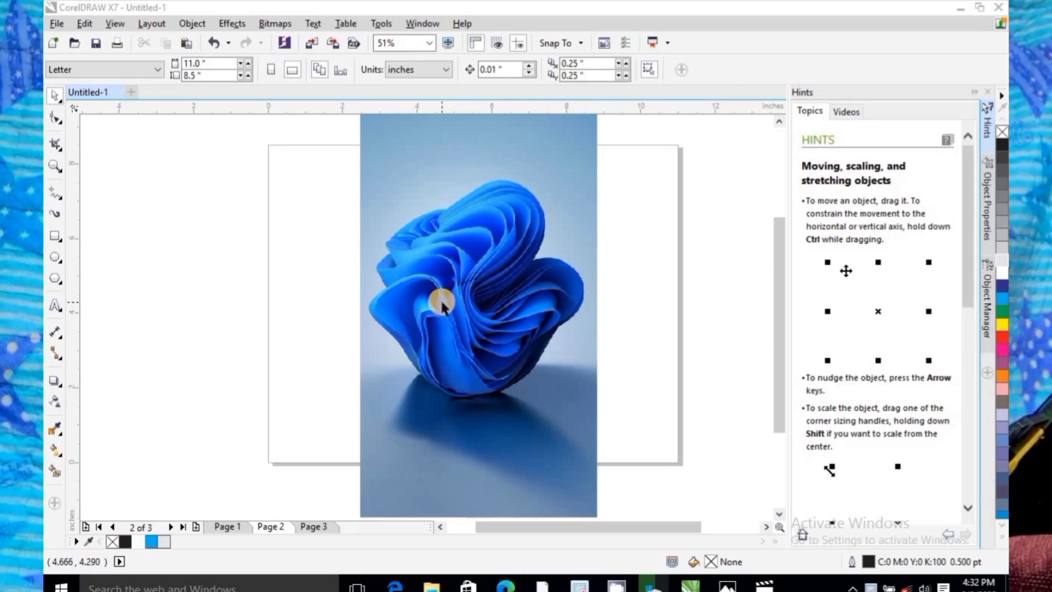
Draw a rectangle about 4.44 by 2.51 inches over the lower half of the blue flower and shift it slightly to centre it
click(55, 235)
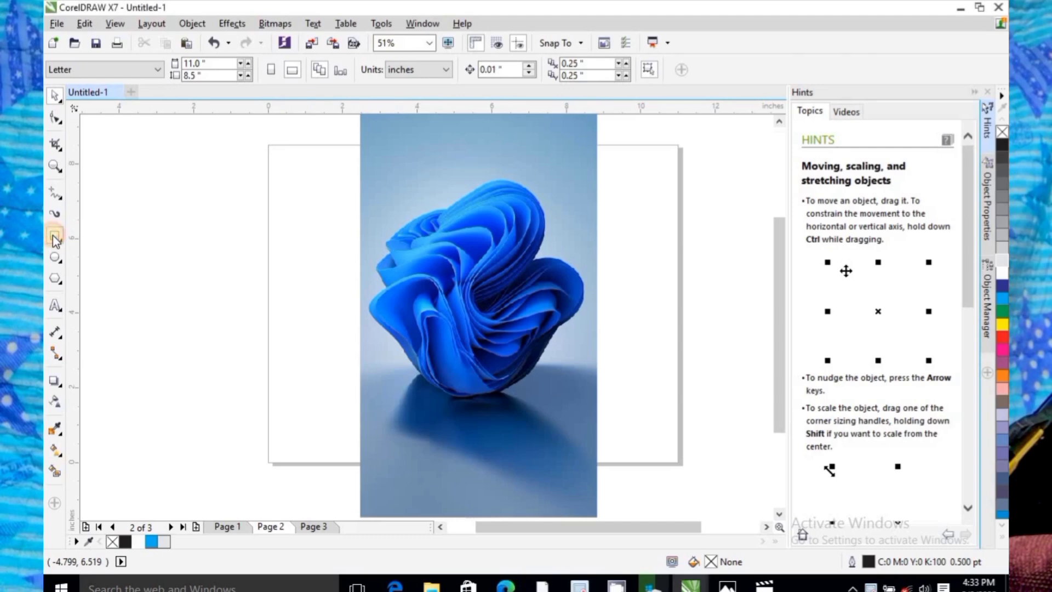
drag(386, 282, 553, 376)
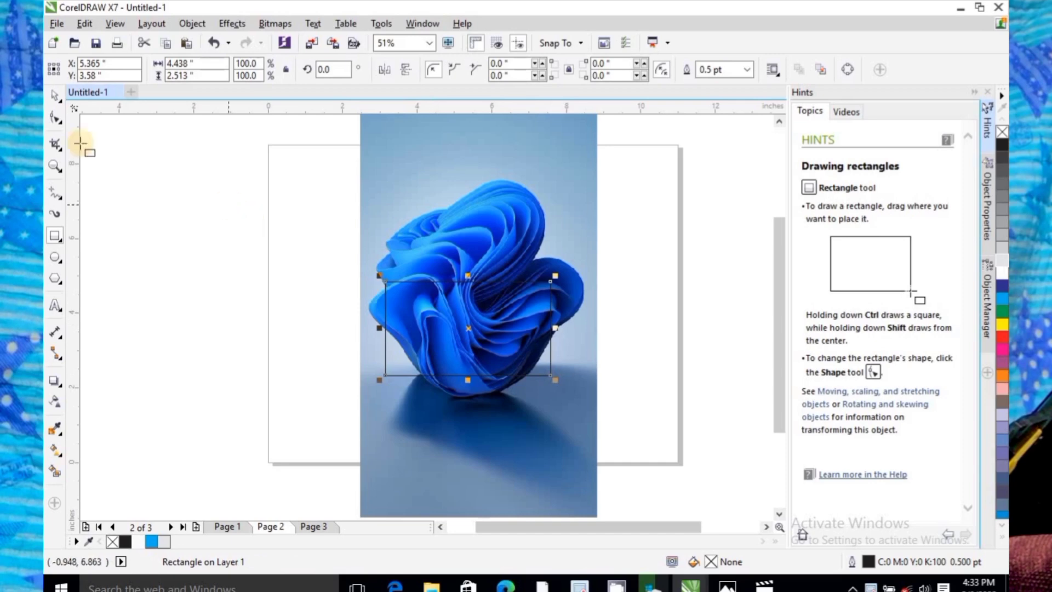
click(54, 99)
drag(504, 321, 513, 327)
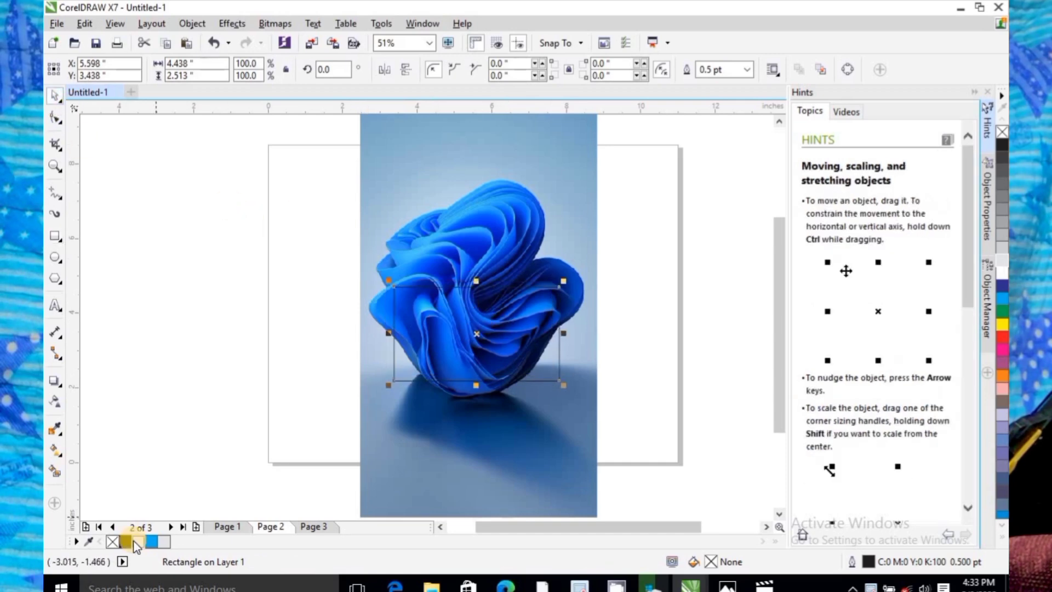
Fill the rectangle with white and no outline, and place a copy of it diagonally below, past the image's edge
click(137, 542)
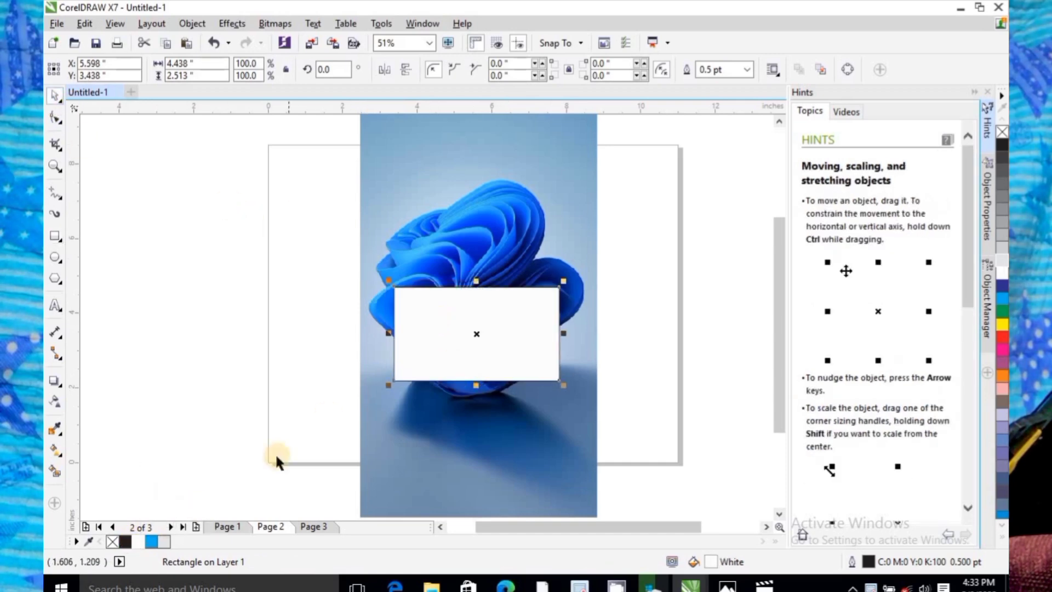
right_click(109, 541)
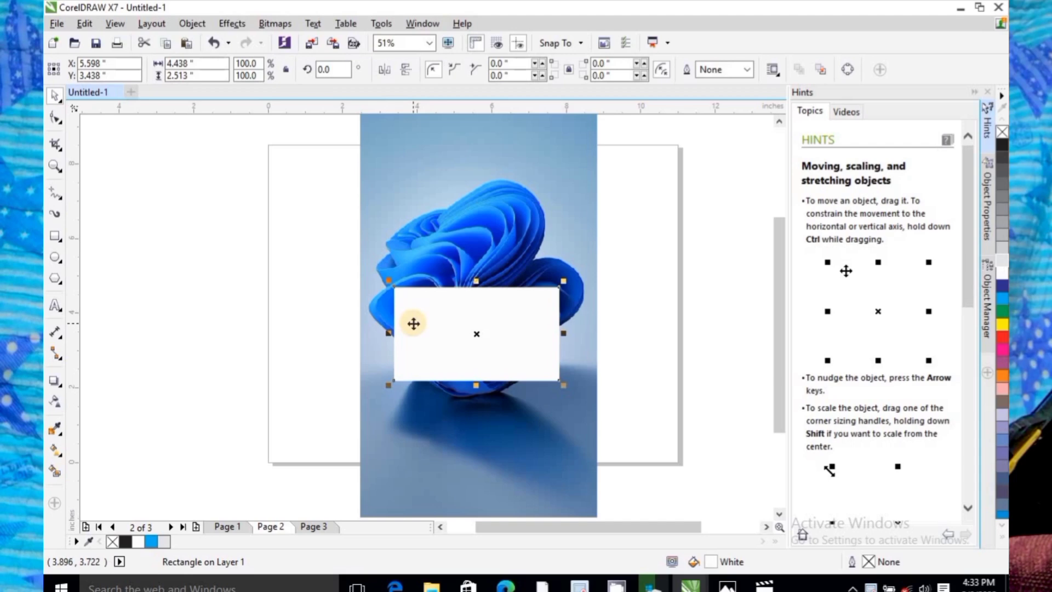
drag(414, 323, 568, 433)
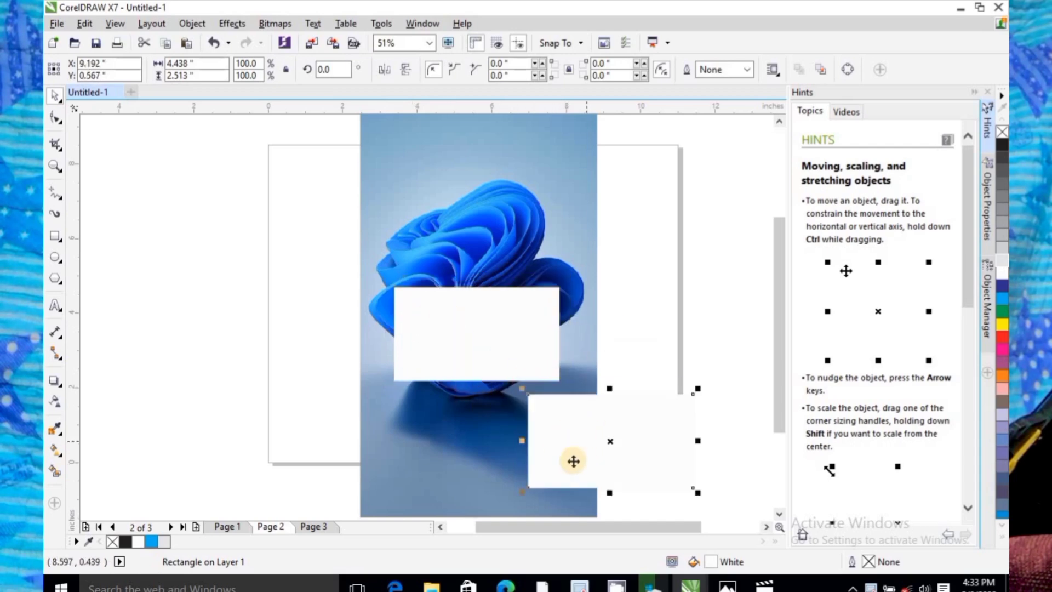
Apply a uniform transparency of 58 to the white rectangle over the flower
click(490, 337)
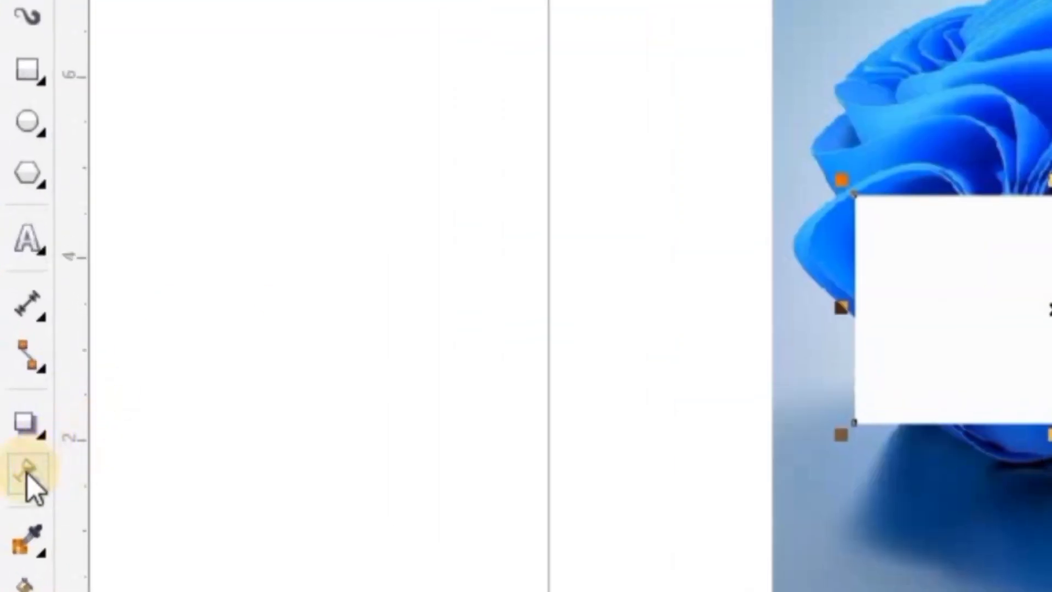
click(27, 473)
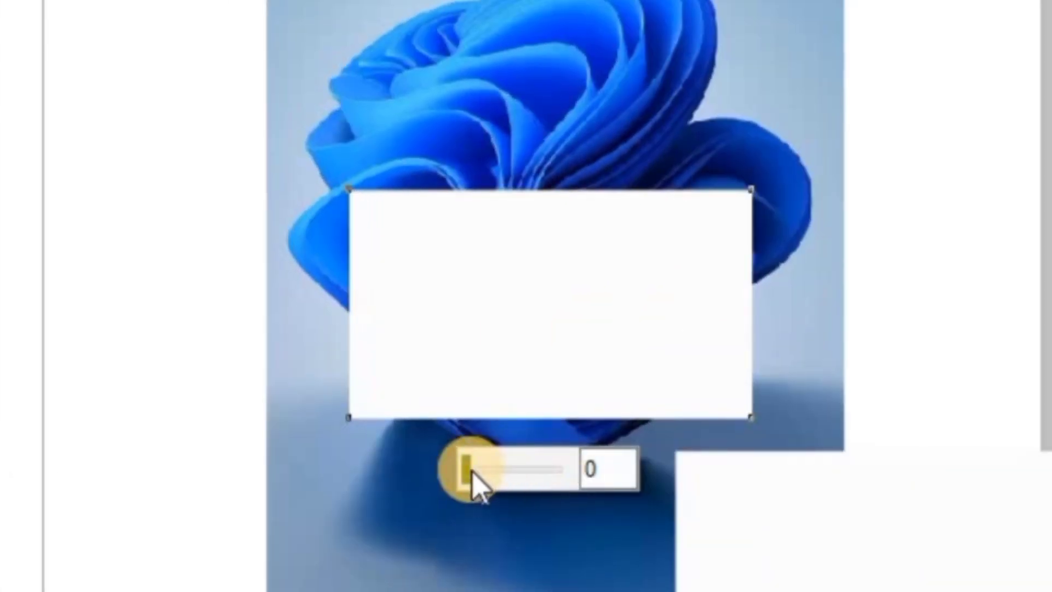
drag(468, 471, 516, 488)
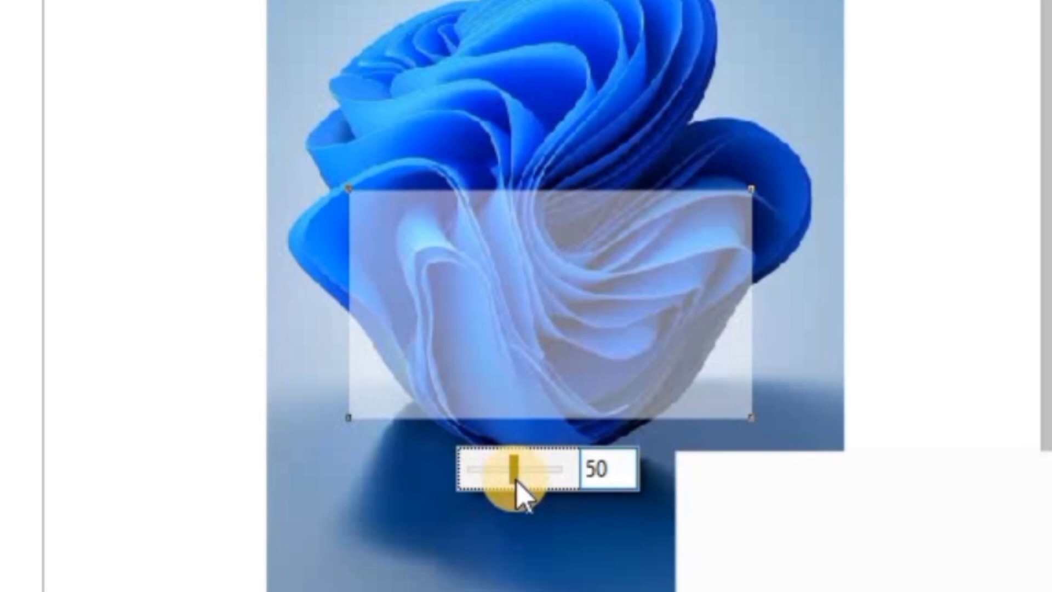
click(597, 472)
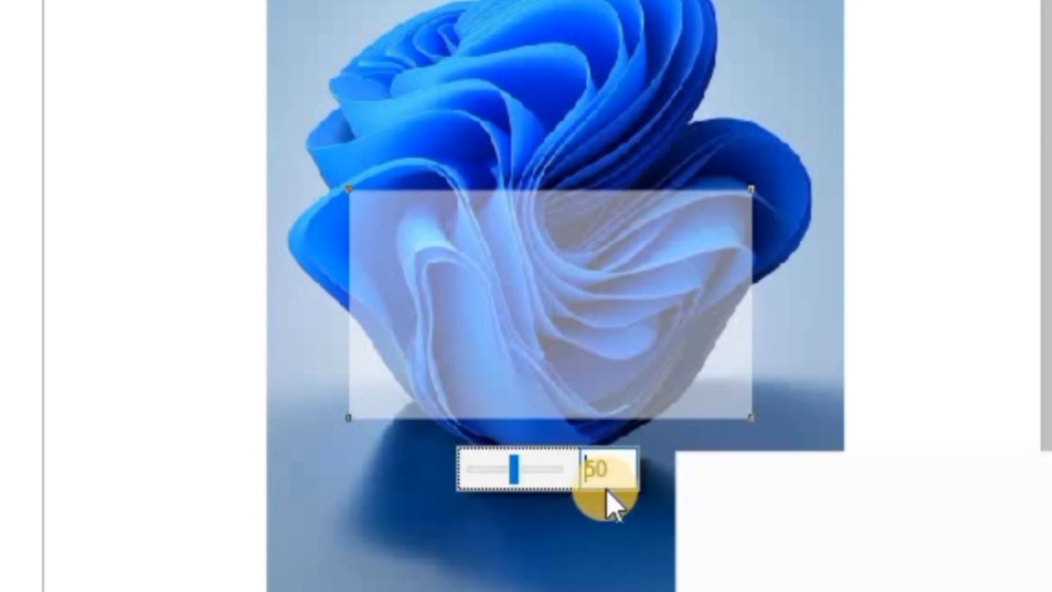
mouse_move(515, 469)
mouse_down()
mouse_move(535, 476)
mouse_move(523, 474)
mouse_up()
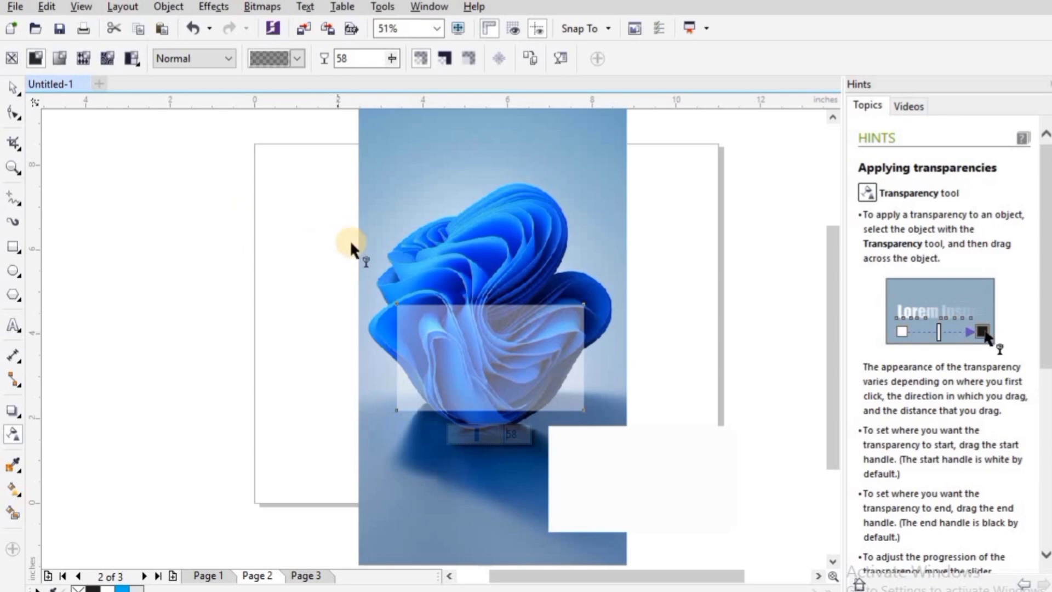
Duplicate the blue flower image and place the copy beside the original
click(12, 85)
click(469, 213)
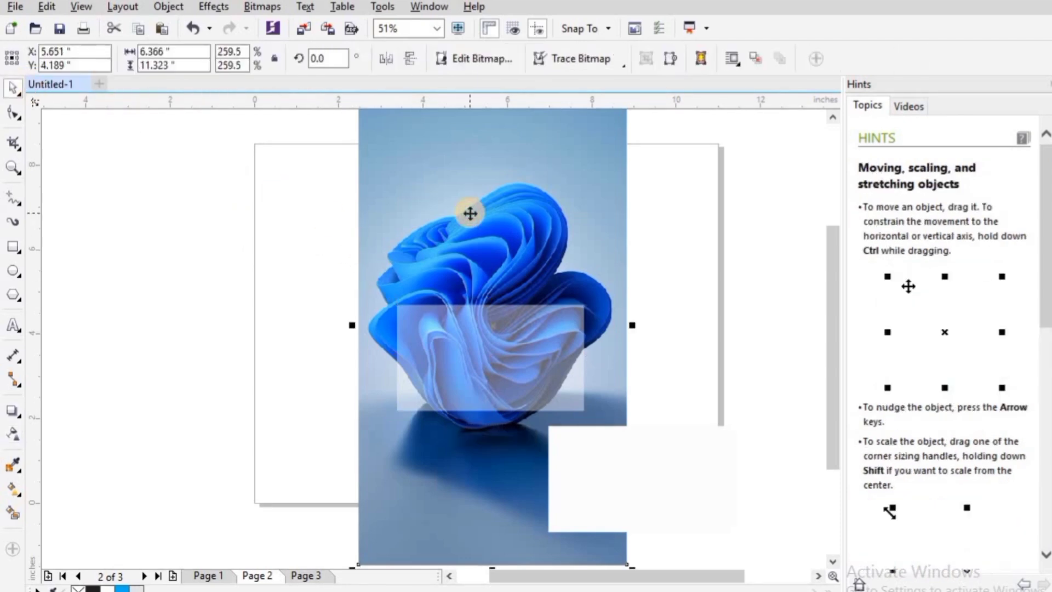
drag(470, 212, 658, 227)
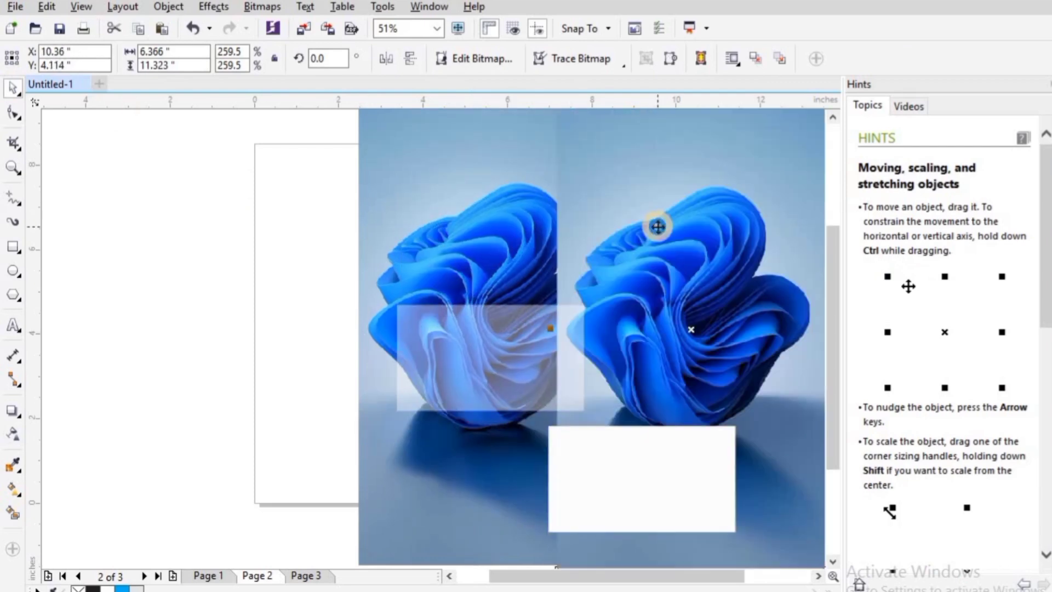
PowerClip the copied image inside the transparent rectangle and move the clipped content to line up with the background flower
right_click(658, 227)
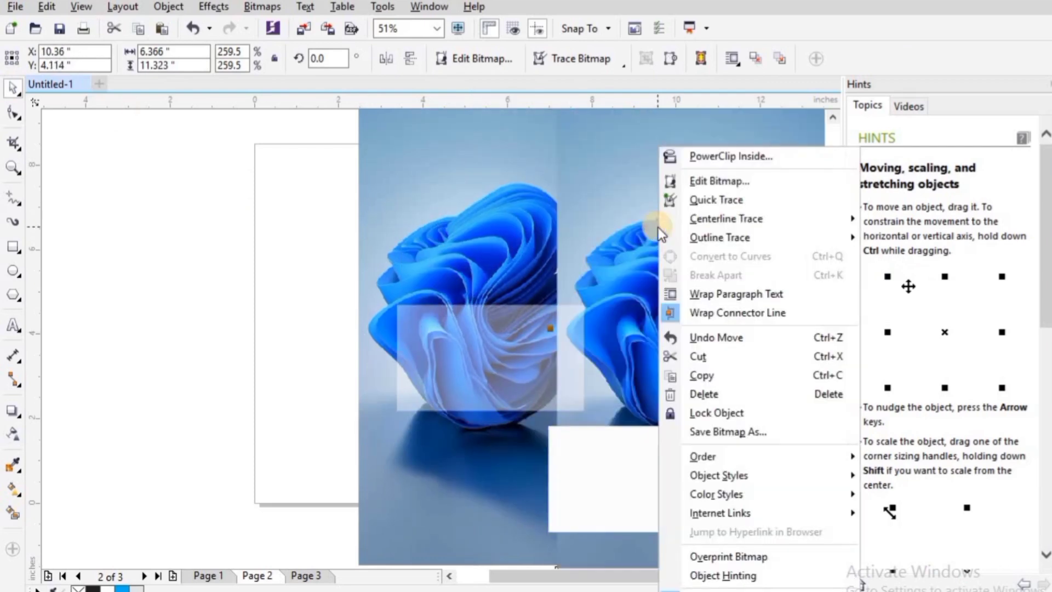
click(724, 149)
click(440, 352)
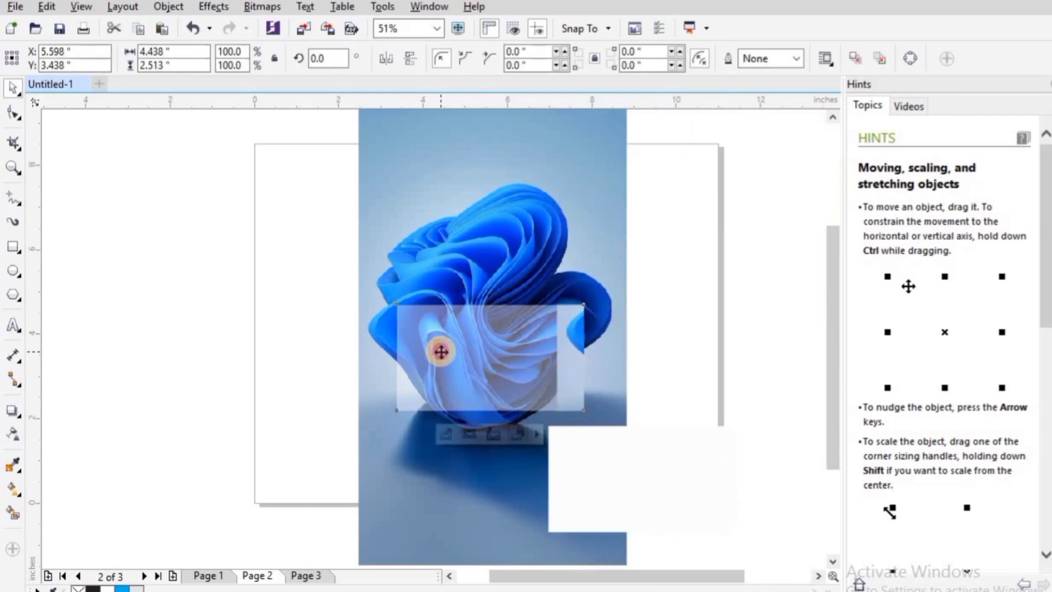
double_click(441, 352)
drag(696, 376, 497, 385)
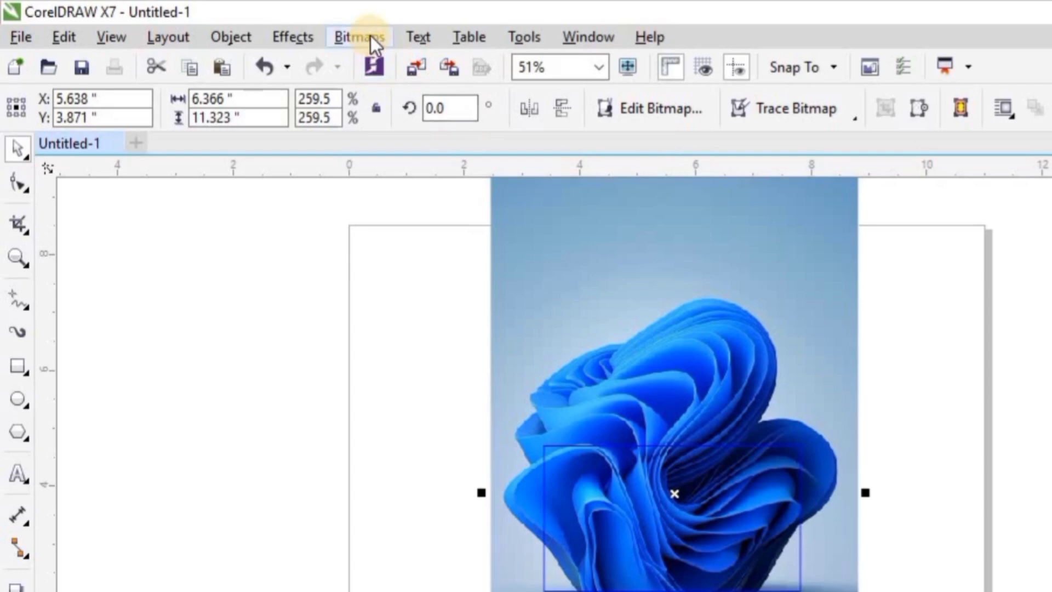
Apply a Gaussian Blur with a radius of 20 pixels to the clipped image and finish editing the PowerClip
click(371, 35)
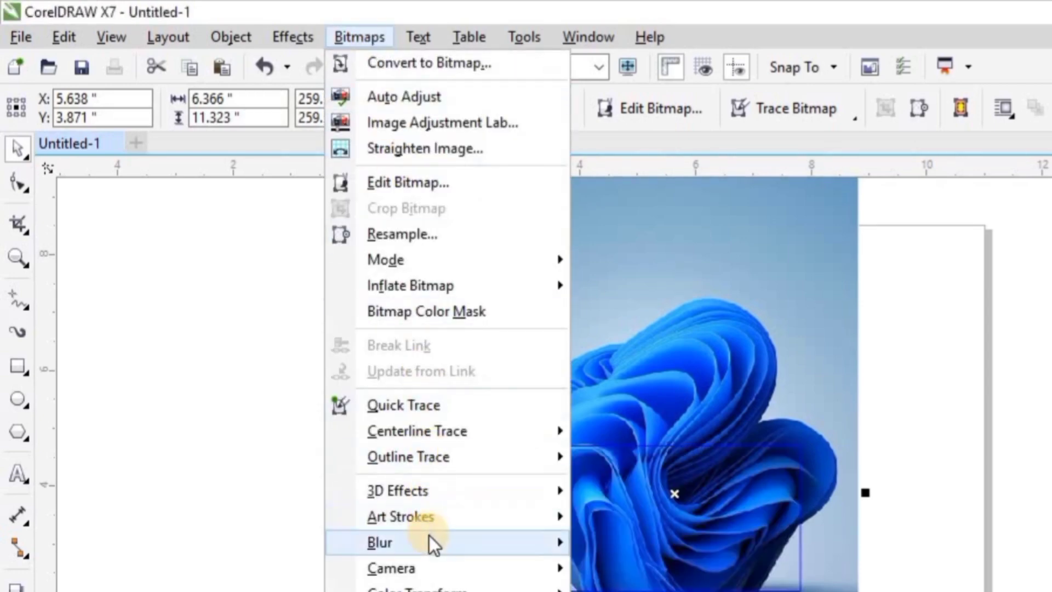
mouse_move(428, 535)
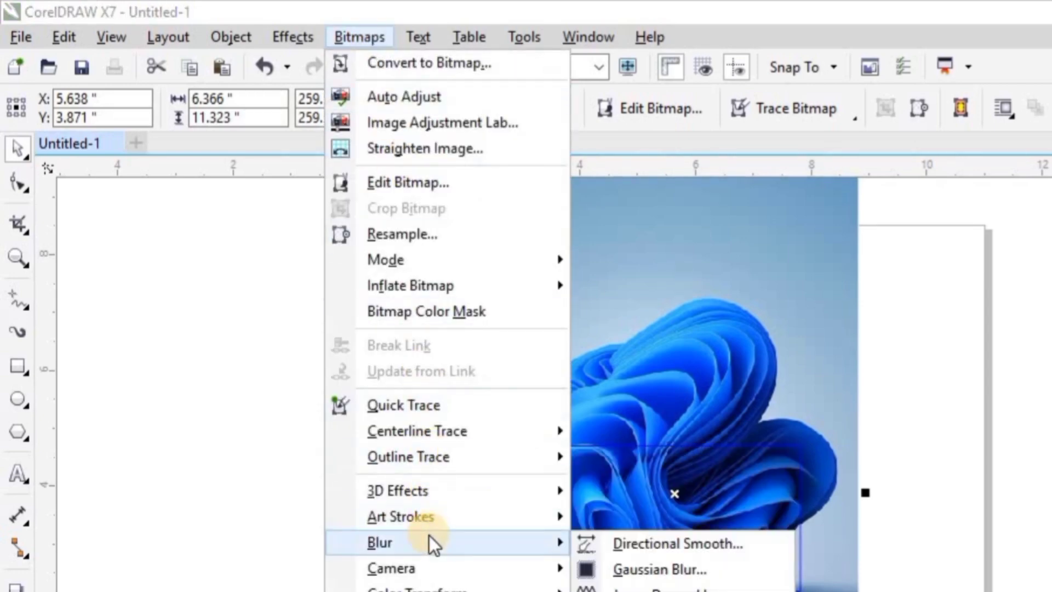
click(603, 571)
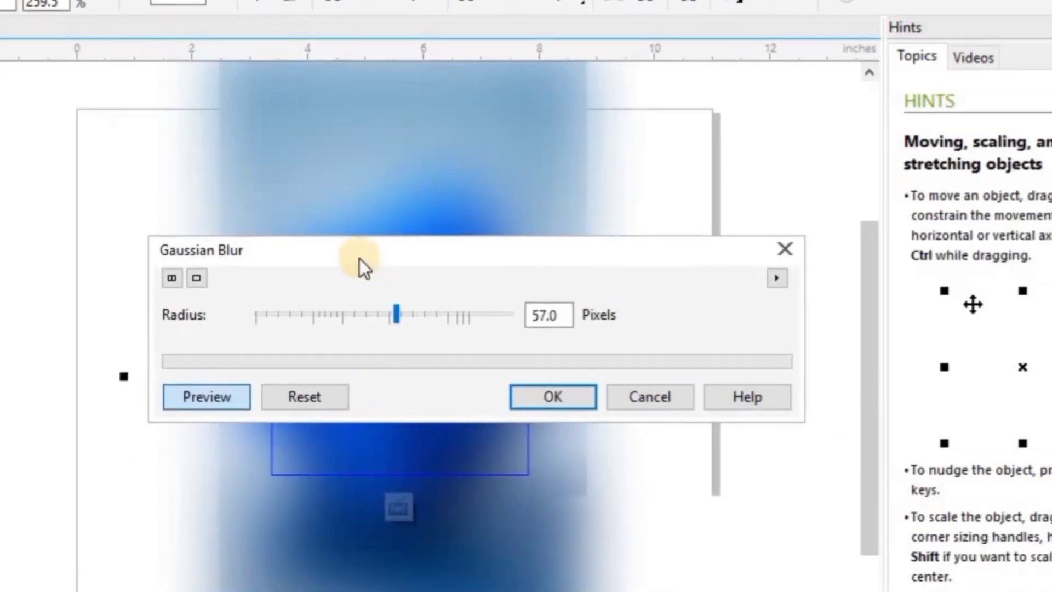
drag(348, 251, 817, 342)
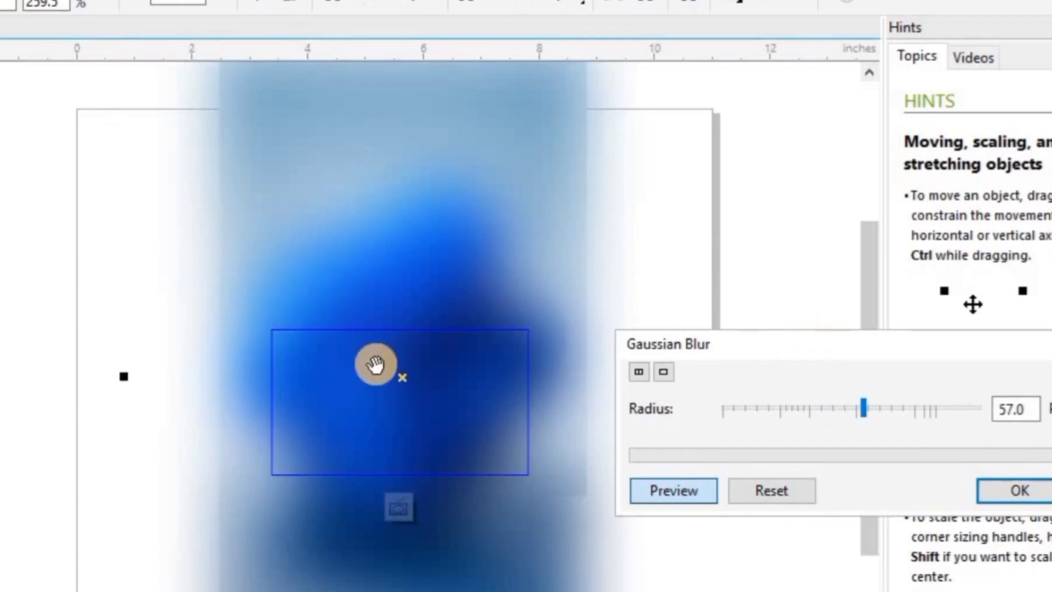
drag(860, 407, 829, 407)
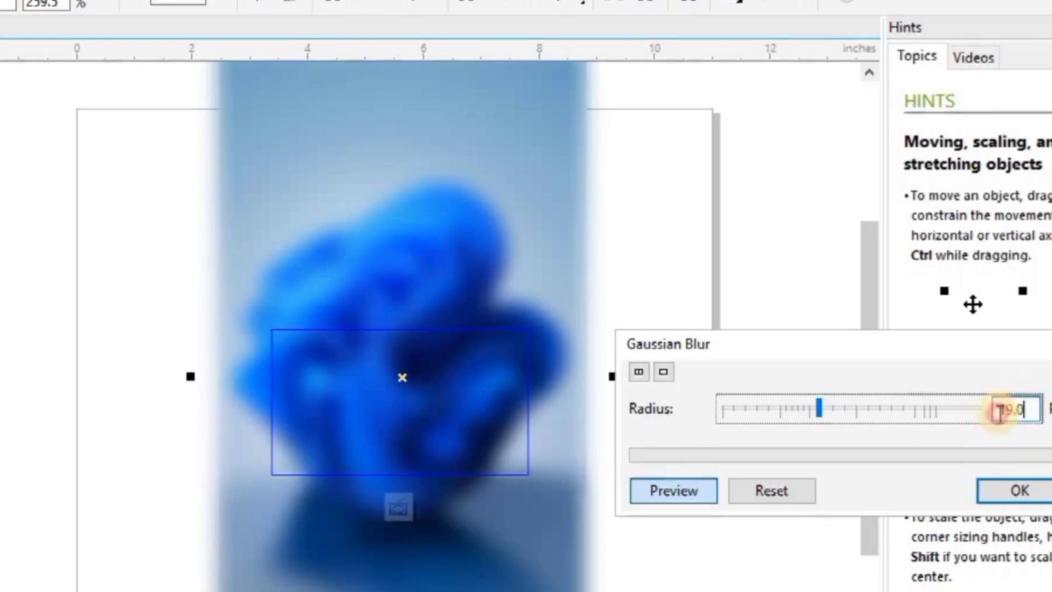
double_click(1018, 408)
text(20)
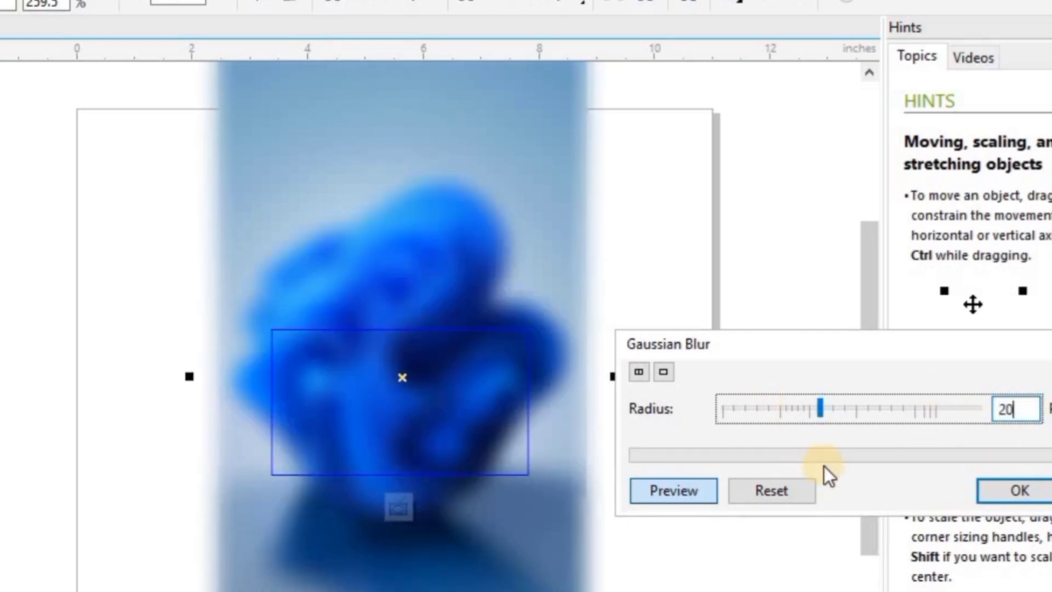
click(1021, 491)
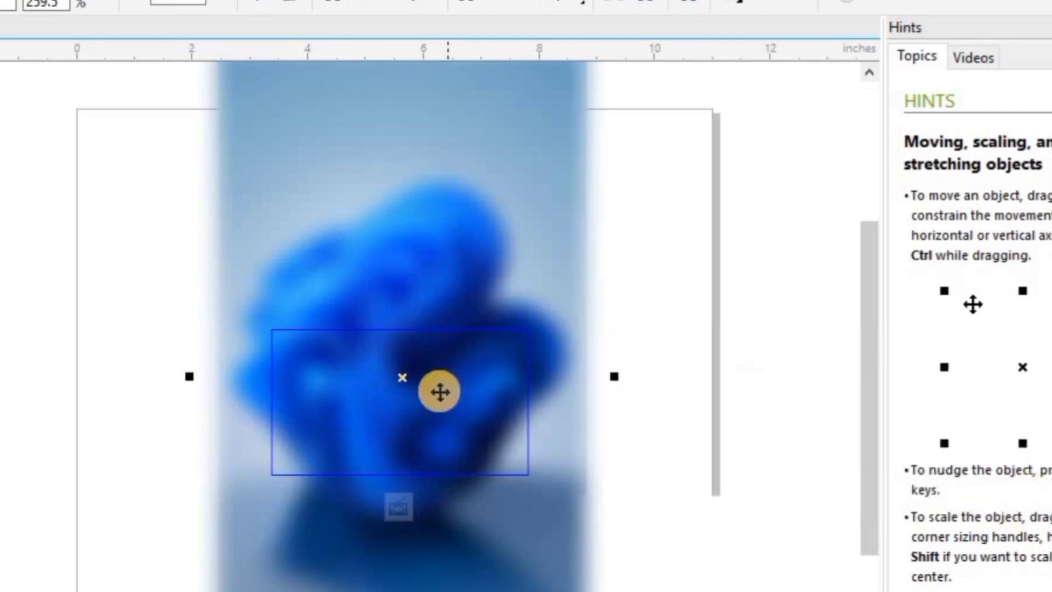
click(397, 504)
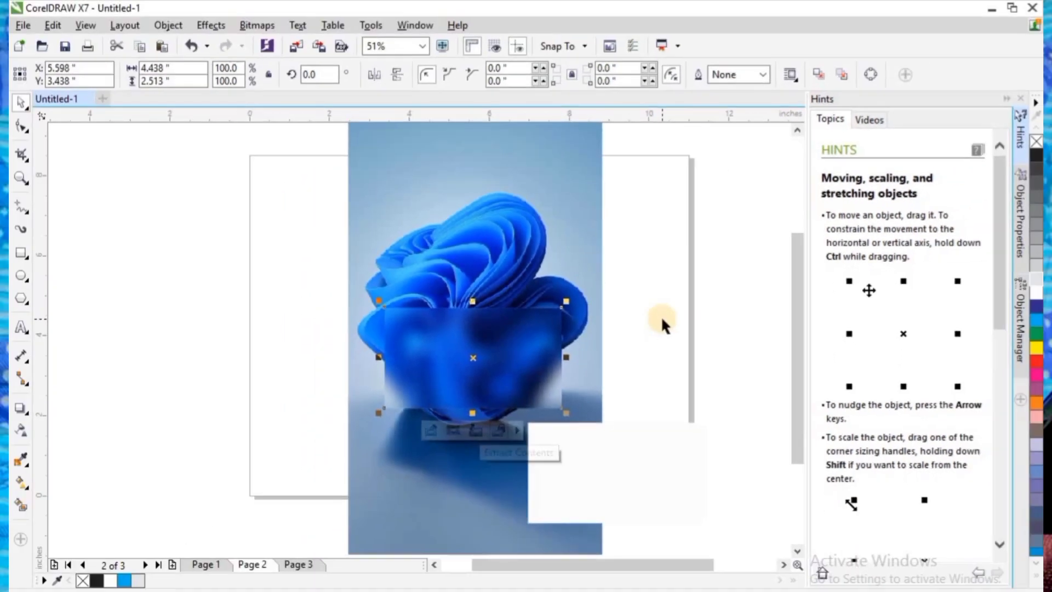
click(671, 340)
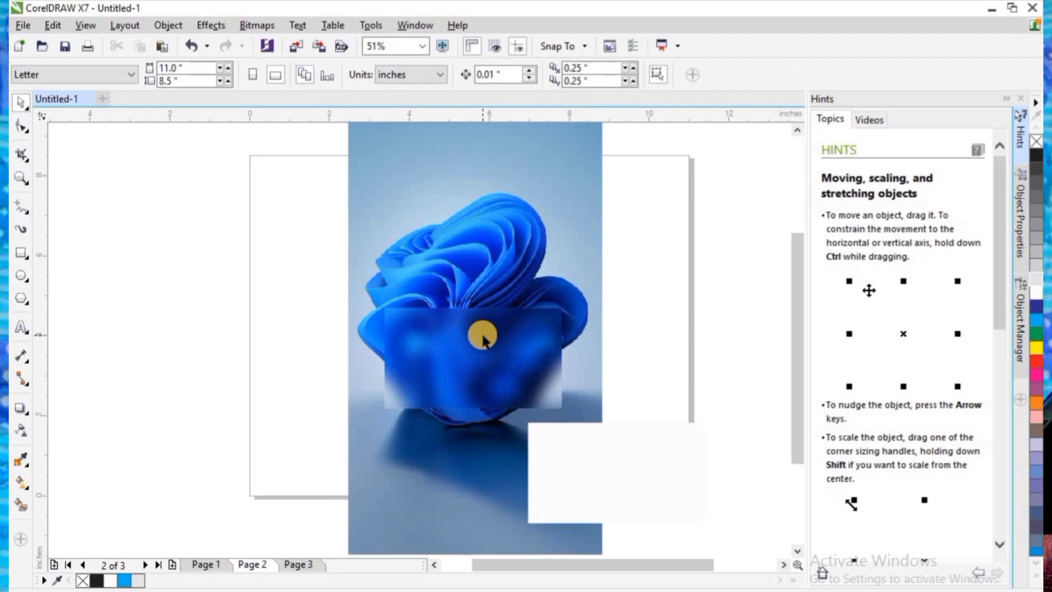
Duplicate the spare white rectangle, set the copy aside beside the image, and place the other exactly over the blurred rectangle
drag(538, 442, 406, 453)
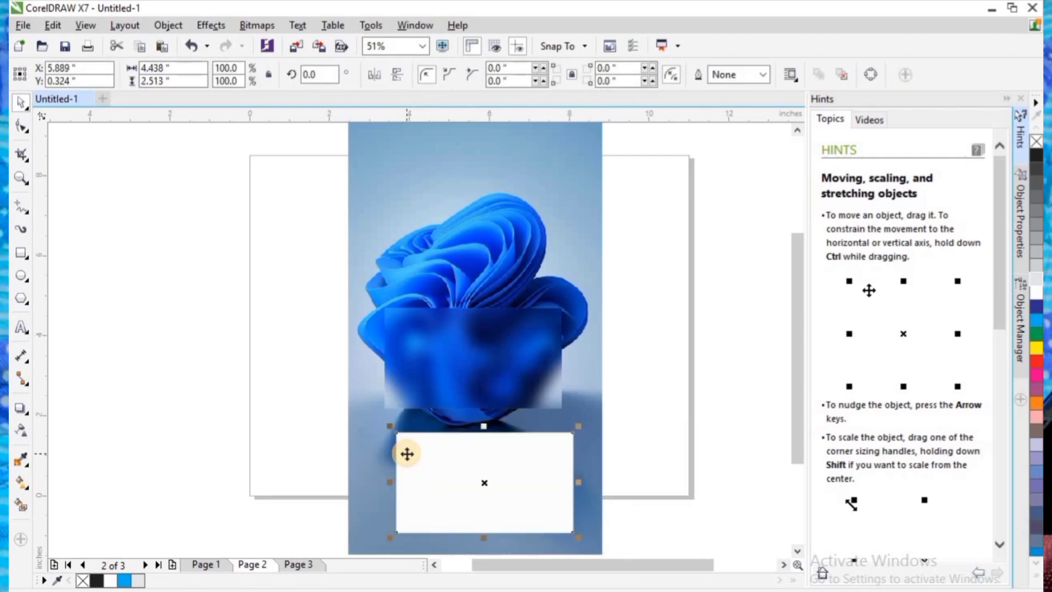
key(ctrl+d)
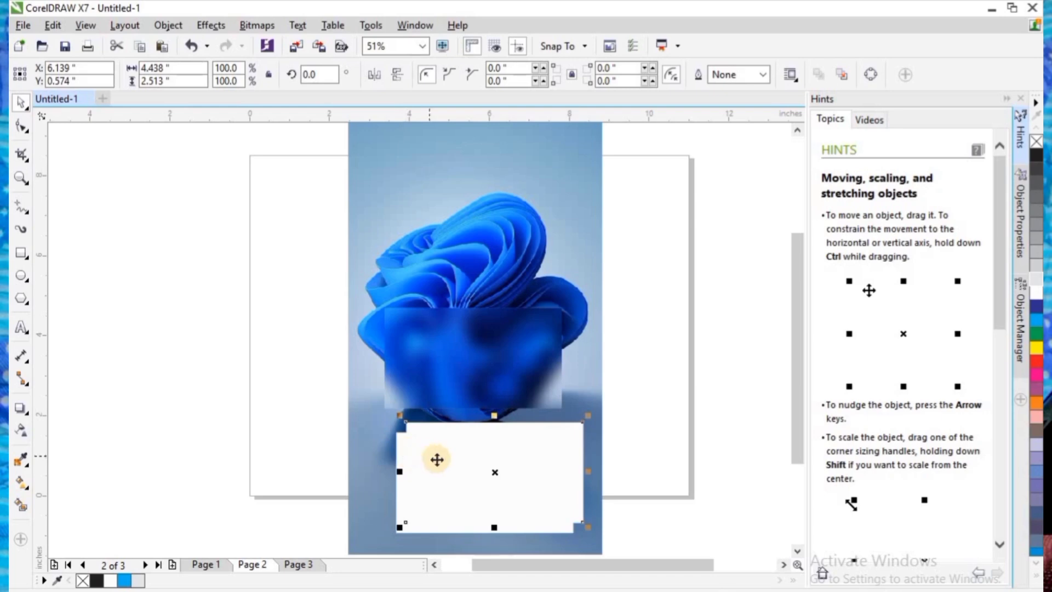
drag(437, 462, 615, 392)
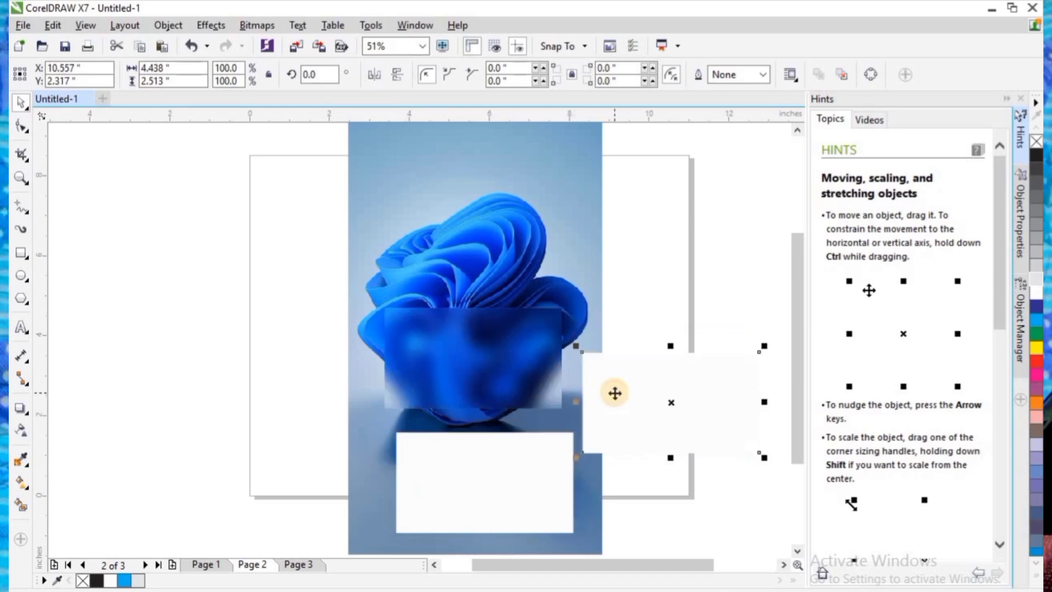
drag(493, 481, 483, 354)
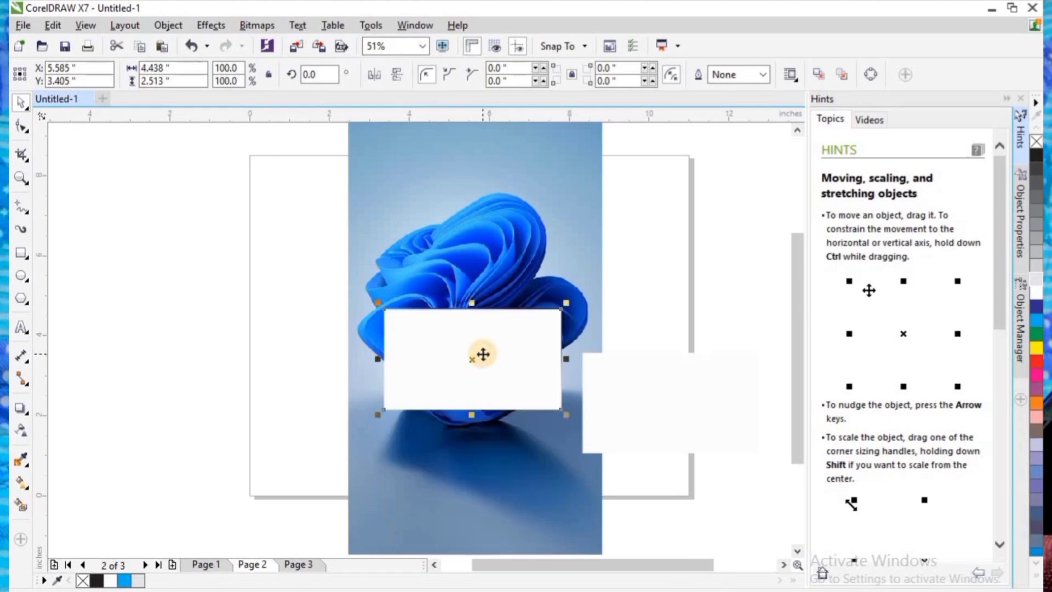
Apply a uniform transparency of 62 to the white rectangle covering the blurred area
click(20, 430)
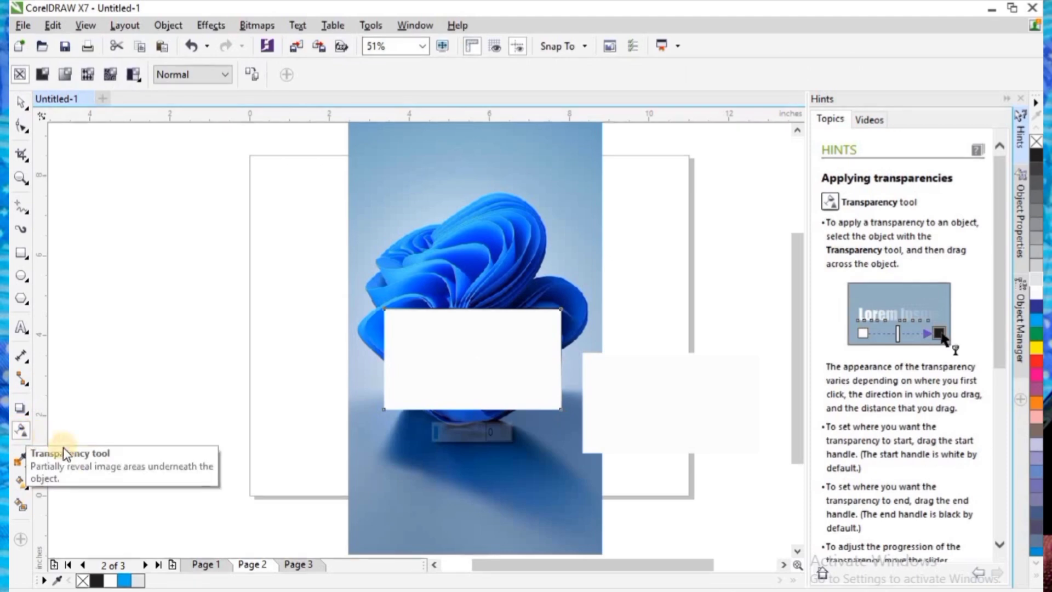
click(440, 420)
drag(440, 435, 464, 437)
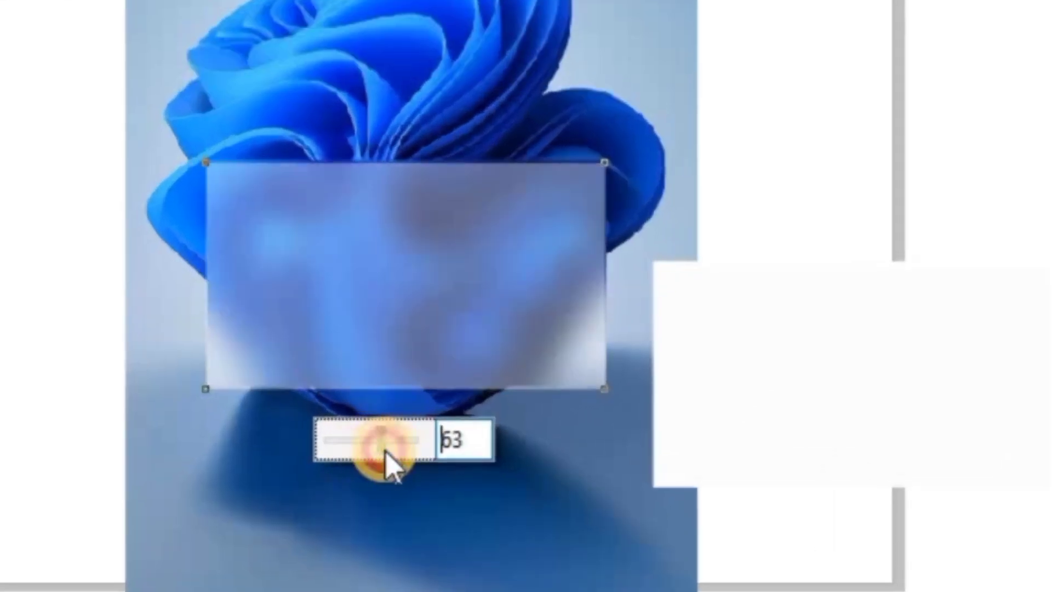
mouse_move(386, 452)
mouse_down()
mouse_move(363, 448)
mouse_move(383, 460)
mouse_up()
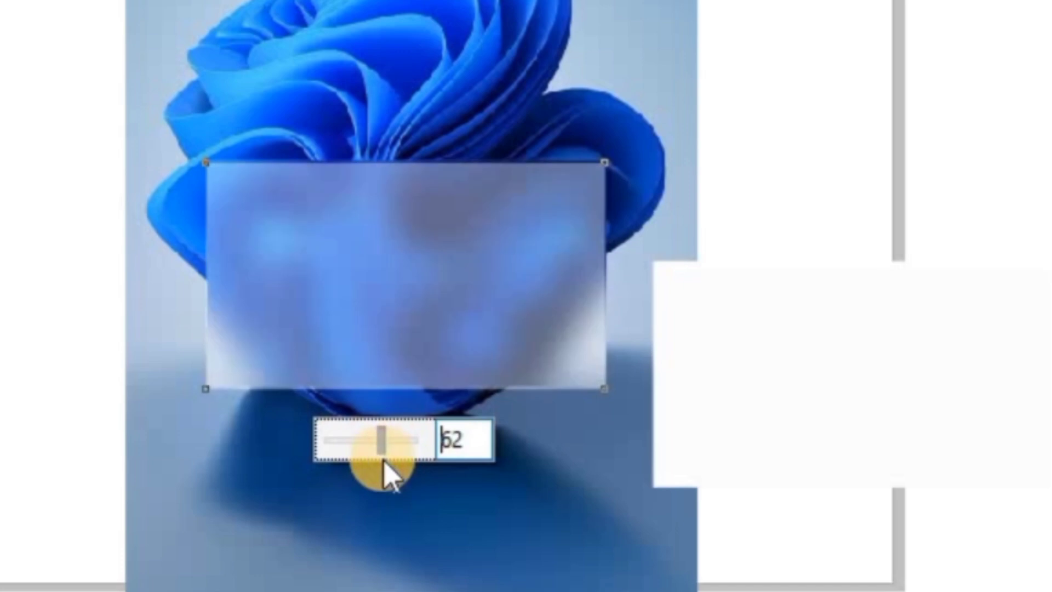
click(459, 442)
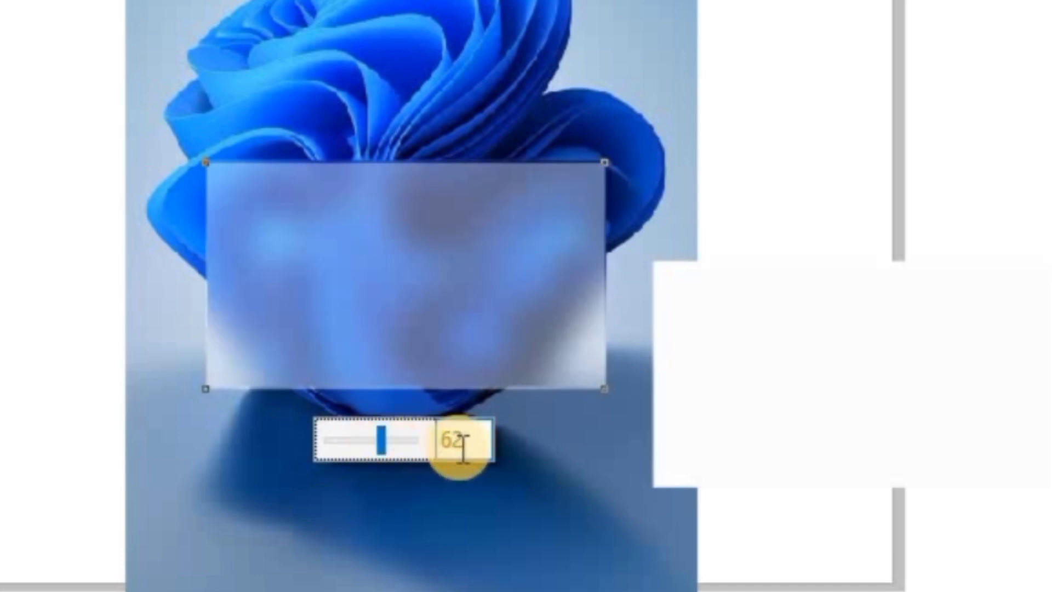
click(398, 437)
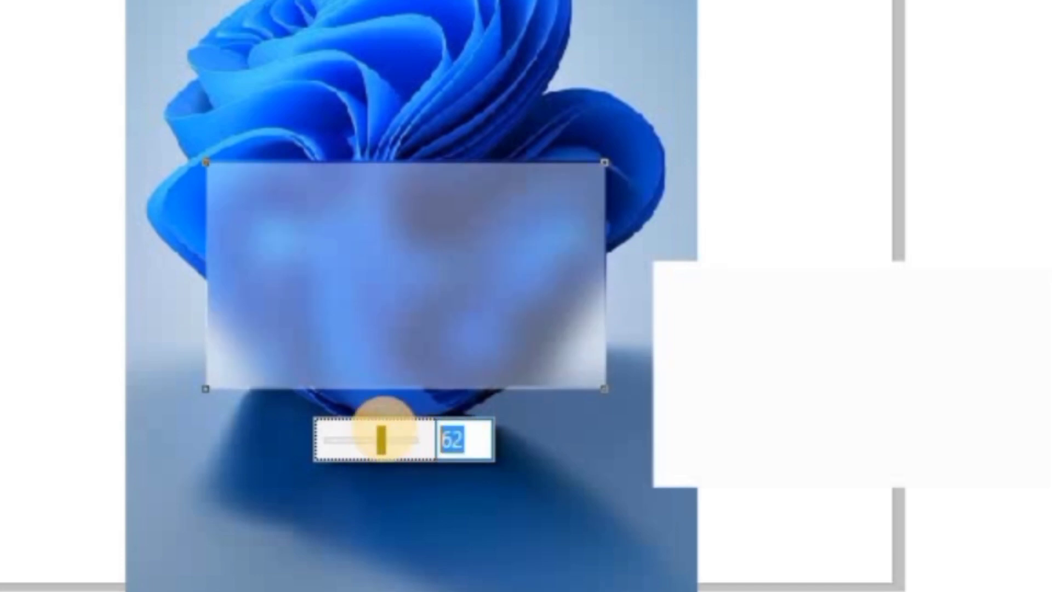
Set the uniform transparency of the white rectangle over the blurred area to 60
text(6)
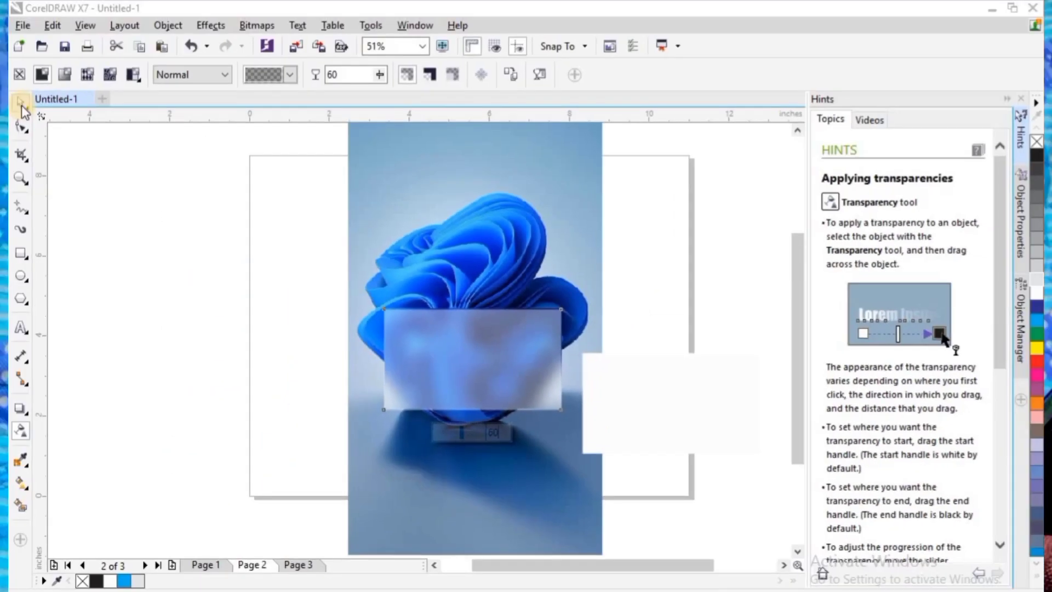
click(21, 107)
mouse_move(322, 314)
mouse_down()
mouse_move(521, 420)
mouse_move(364, 288)
mouse_move(318, 327)
mouse_up()
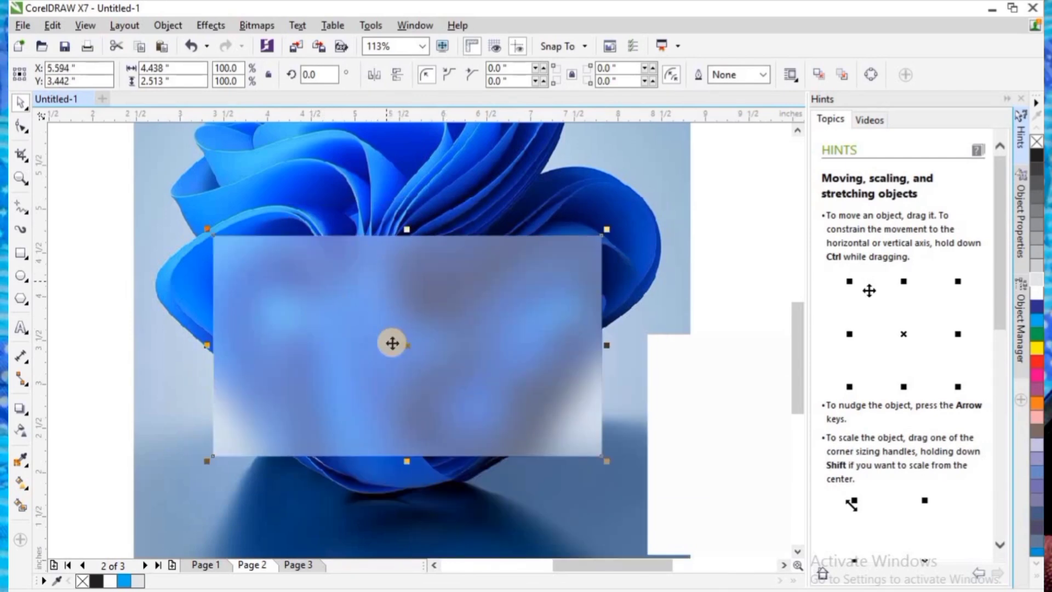
Pull in the left edge of the semi-transparent rectangle to make it about 4.41 inches wide
click(21, 432)
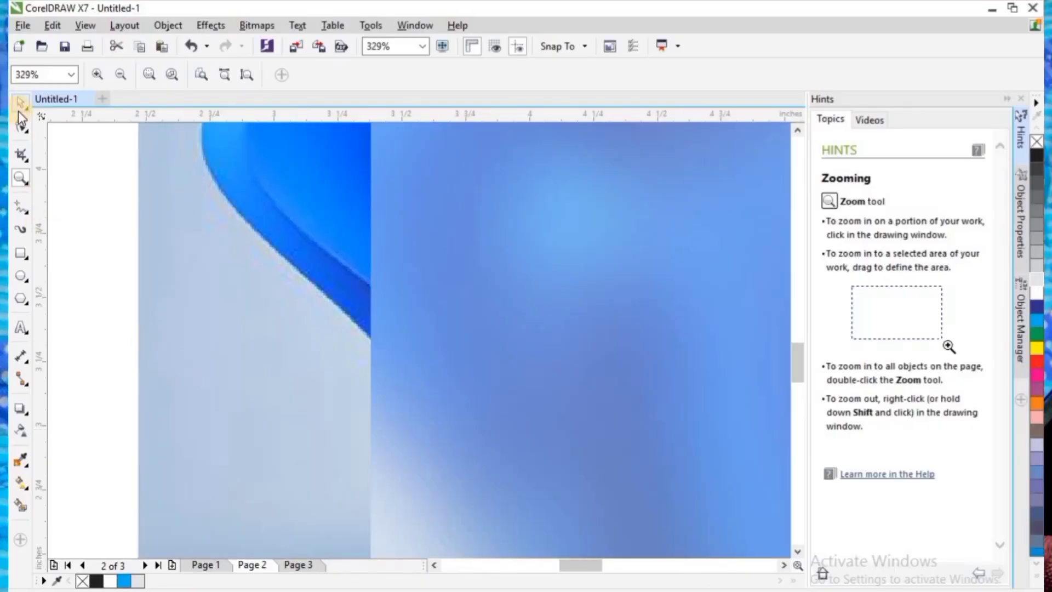
click(20, 107)
click(364, 303)
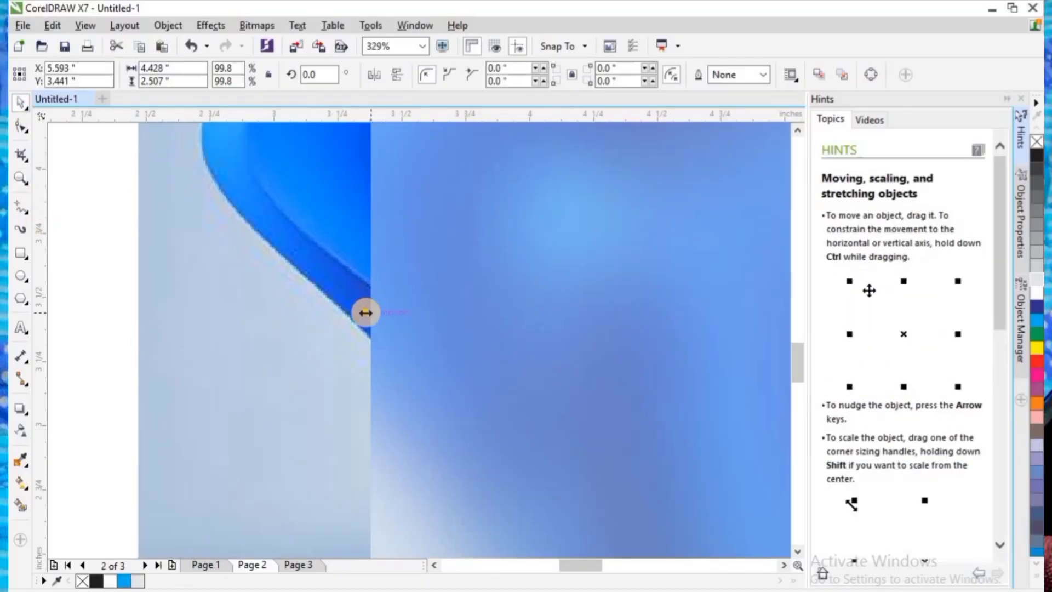
drag(375, 322, 375, 323)
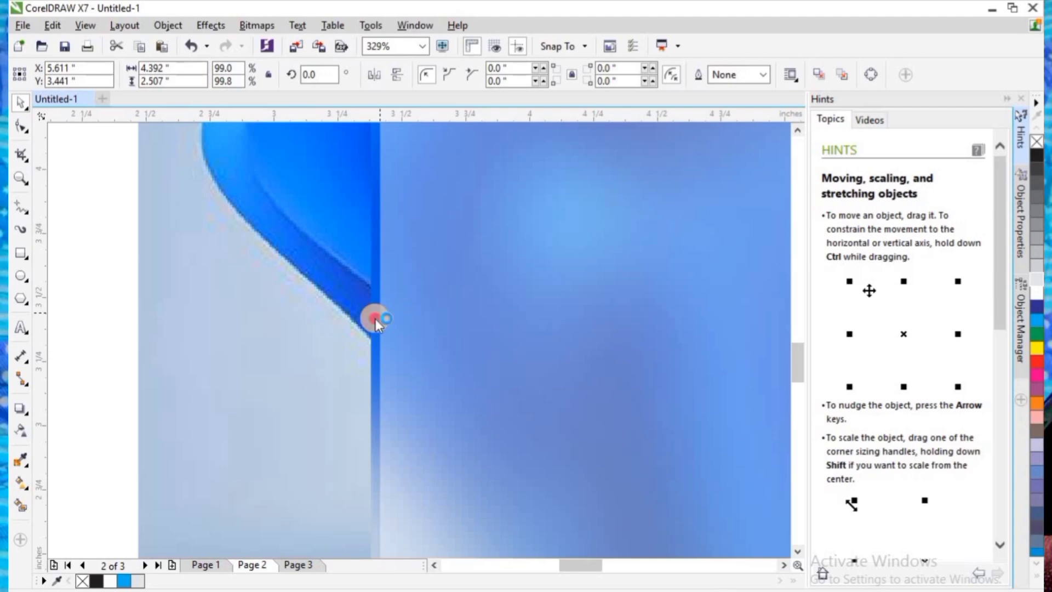
click(382, 315)
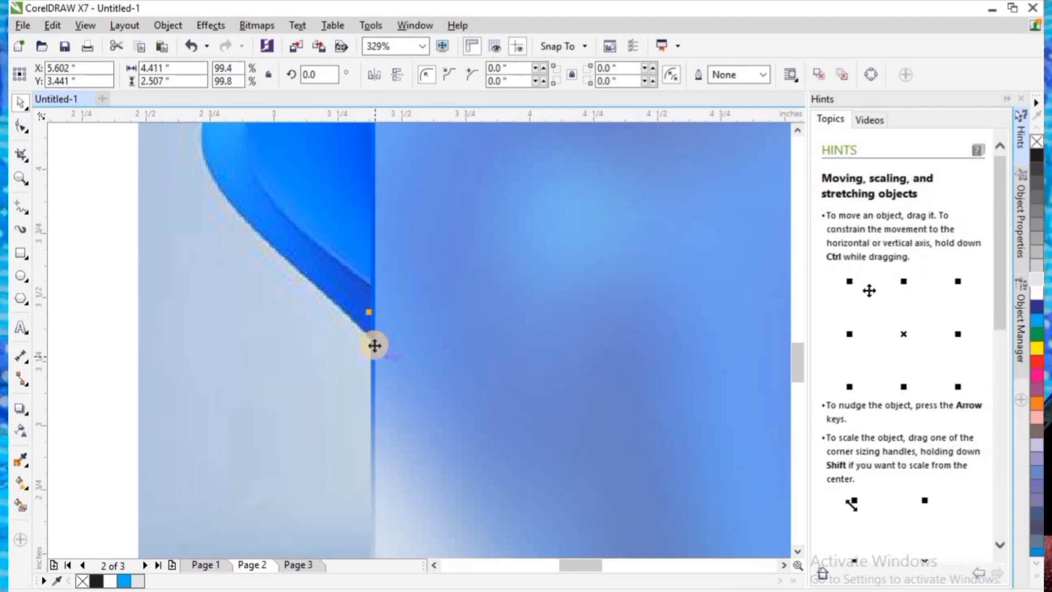
Lower the top edge of the semi-transparent rectangle to make it about 2.49 inches high
drag(378, 264, 529, 269)
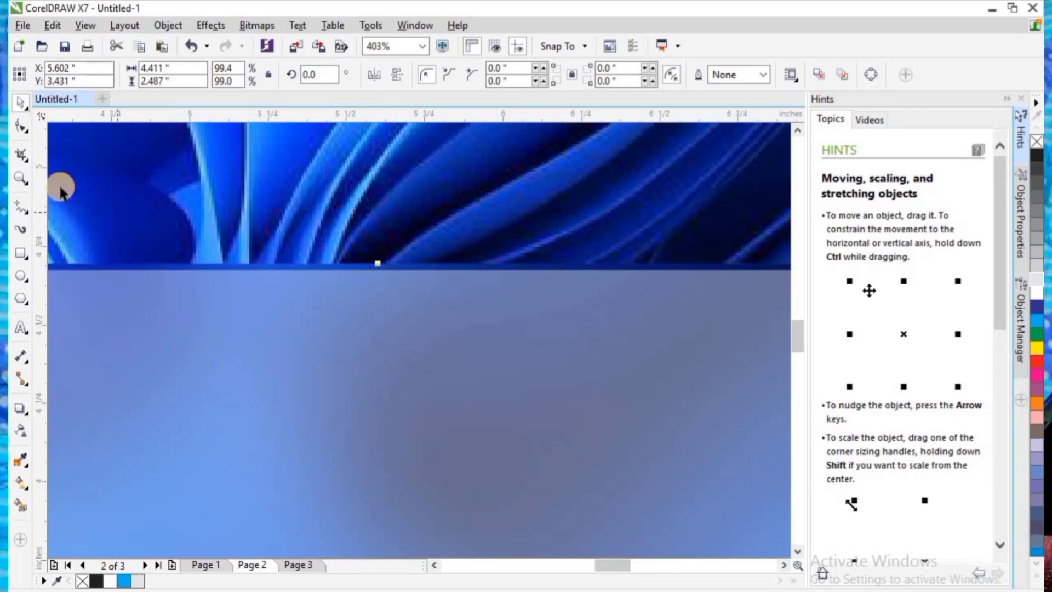
click(21, 177)
right_click(193, 275)
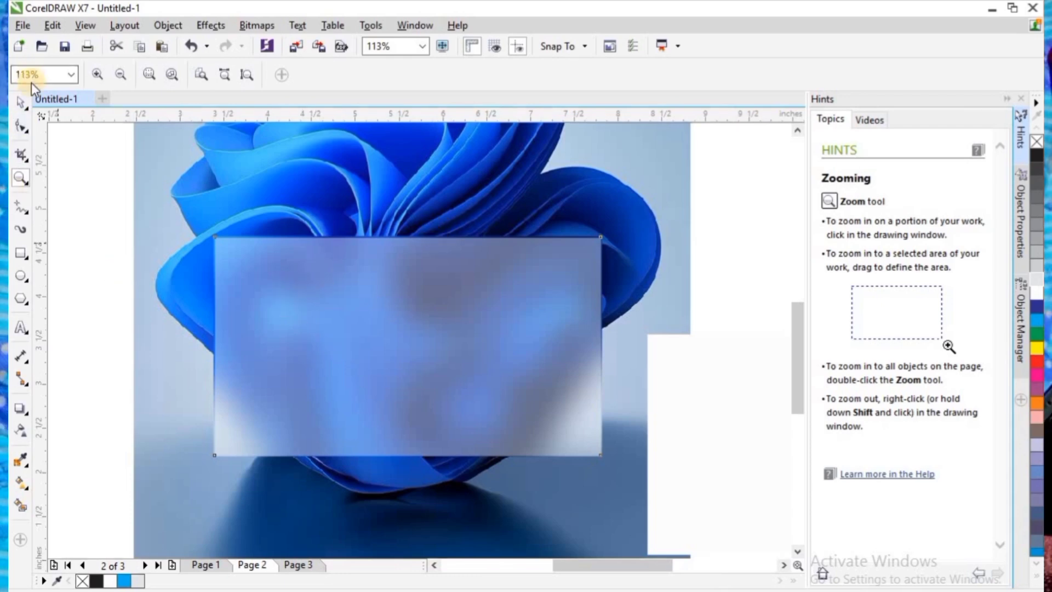
click(22, 104)
click(363, 347)
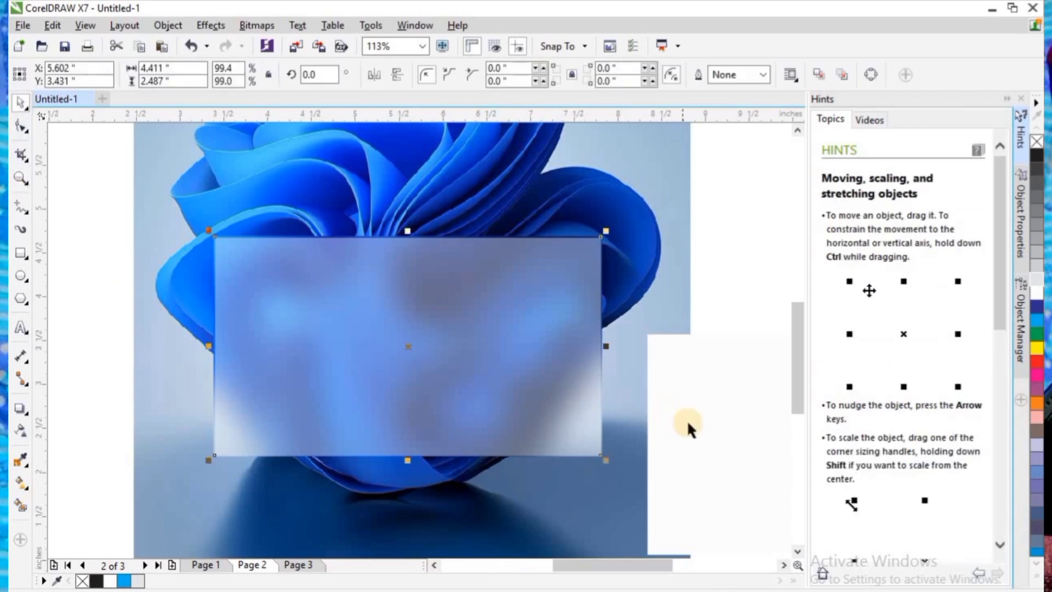
Give the spare white rectangle a white hairline outline and no fill, and place it exactly over the frosted panel
drag(689, 430, 325, 401)
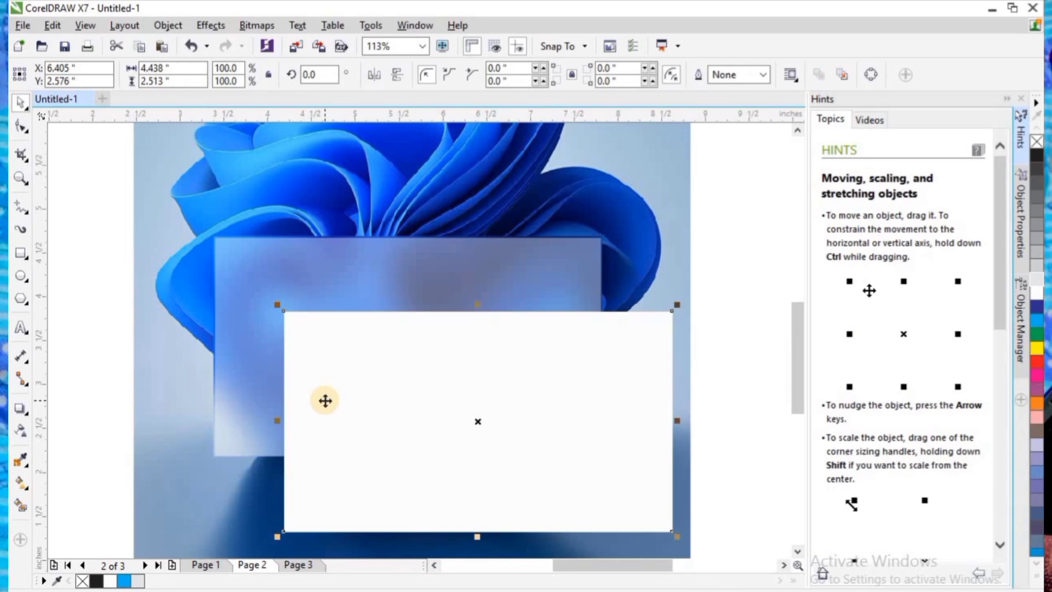
right_click(95, 581)
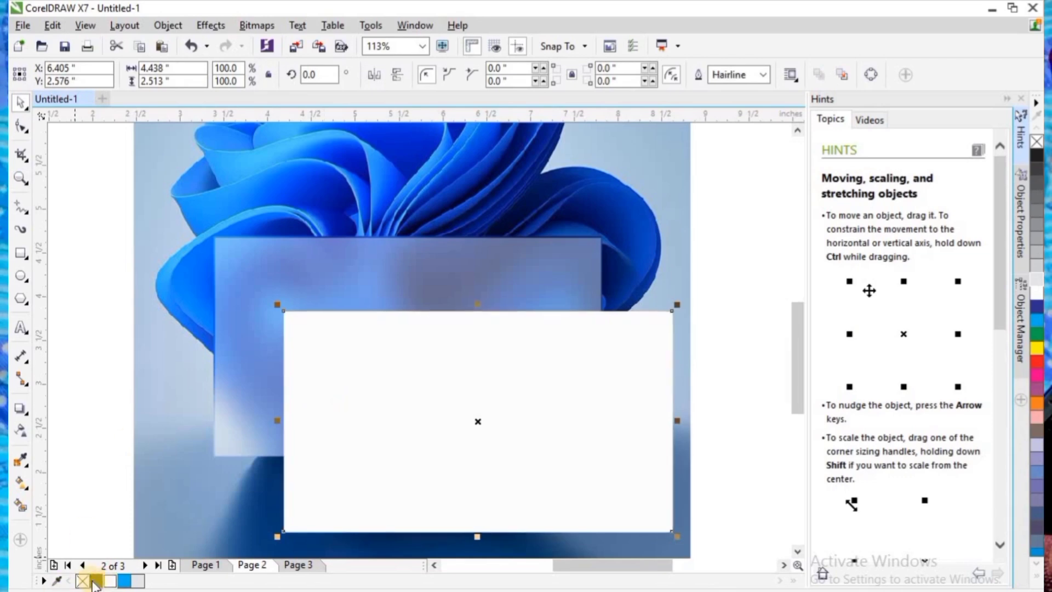
click(85, 582)
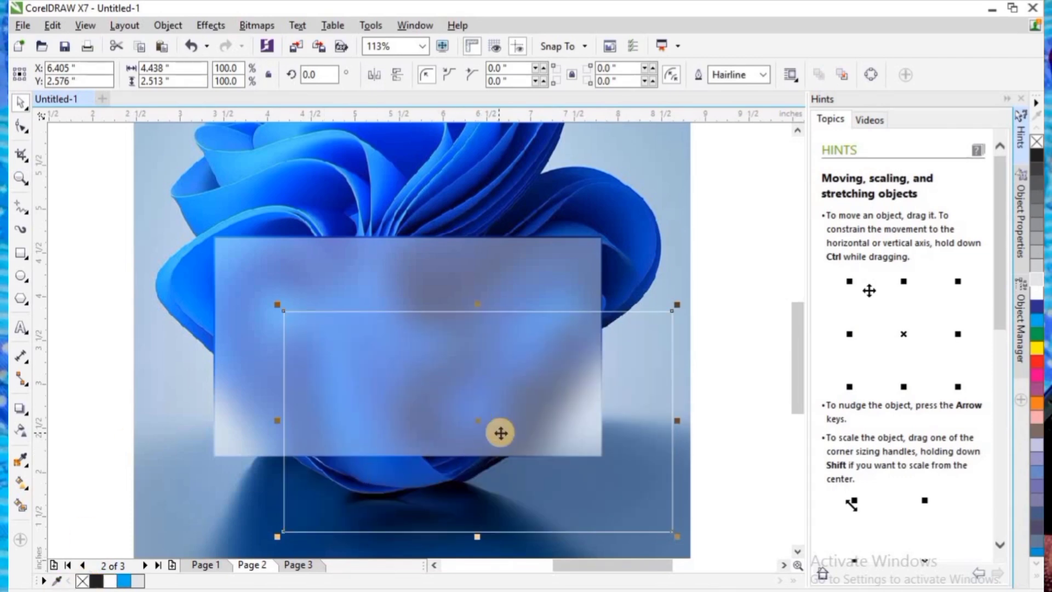
drag(480, 423, 467, 325)
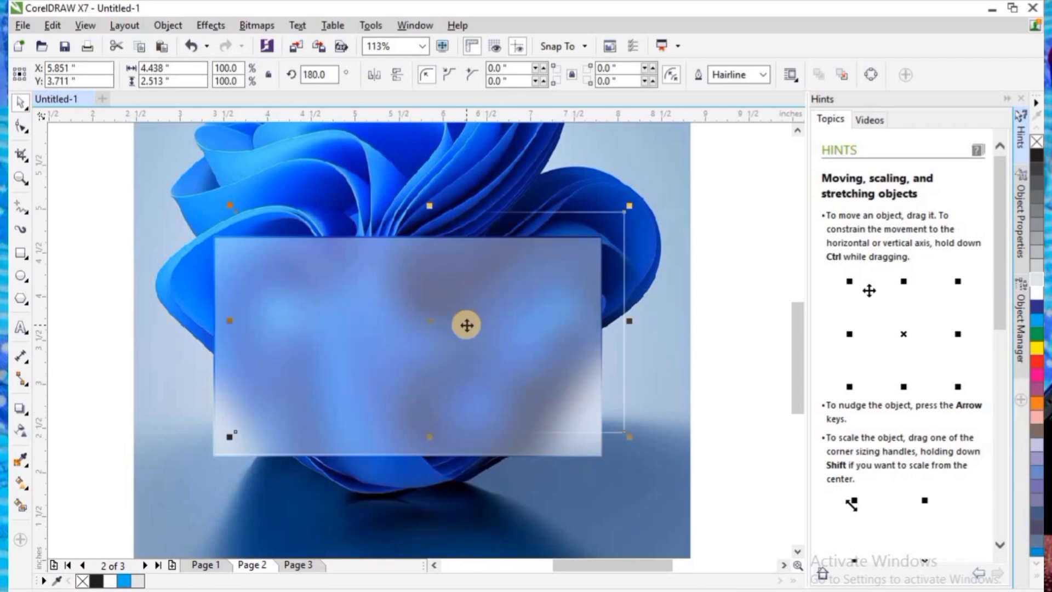
drag(421, 341, 404, 353)
Add the text "WINDOWS 11" on the frosted panel at 24 pt in the AvantGarde-Book font
click(228, 362)
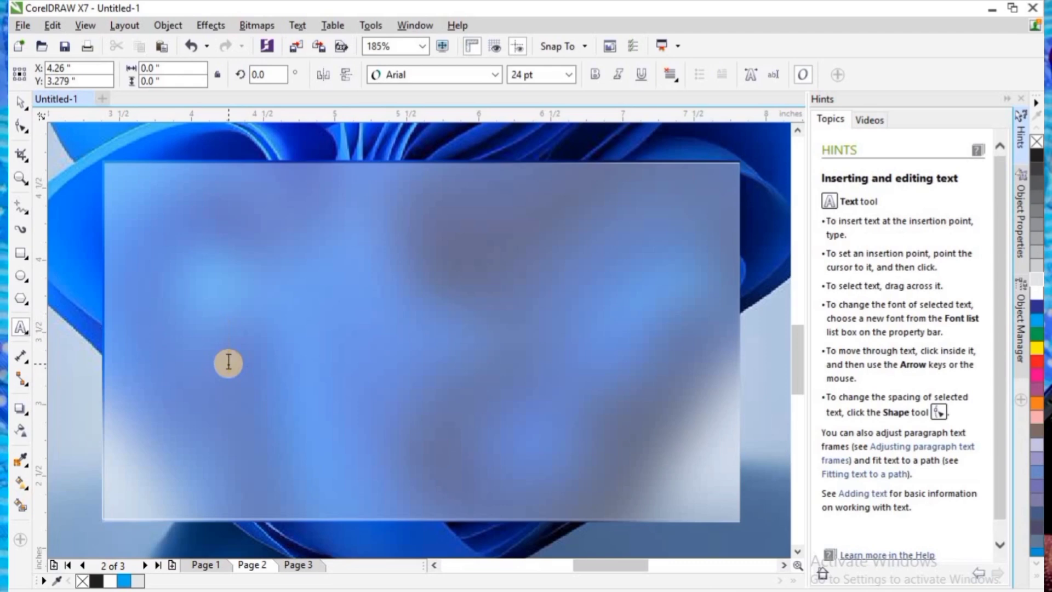
text(WINDOWS)
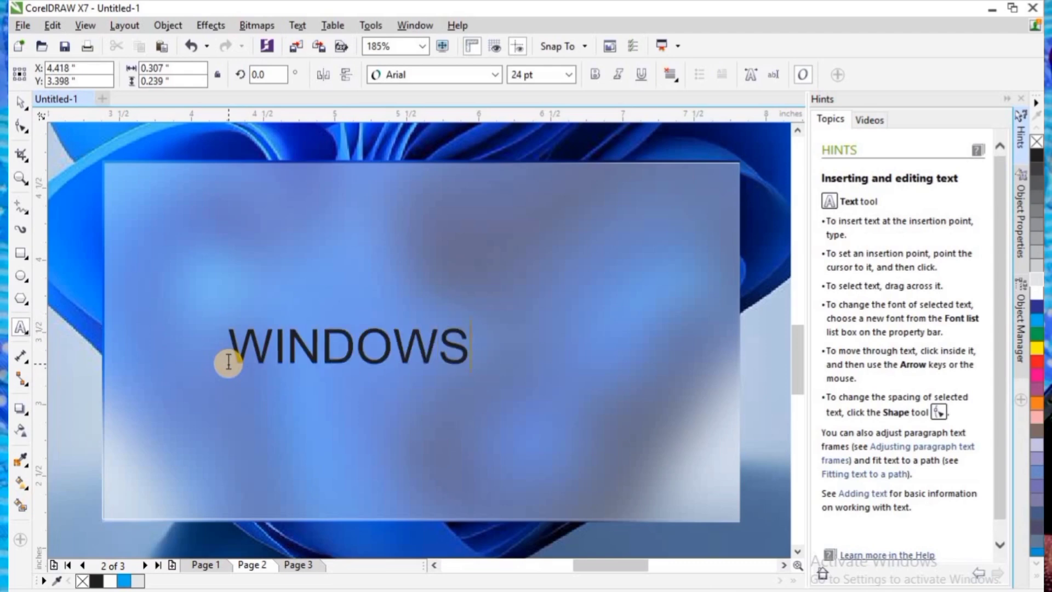
text( 11)
key(ctrl+a)
click(494, 74)
click(467, 114)
Colour the WINDOWS 11 text white, shrink it slightly and centre it on the panel
click(110, 581)
click(20, 103)
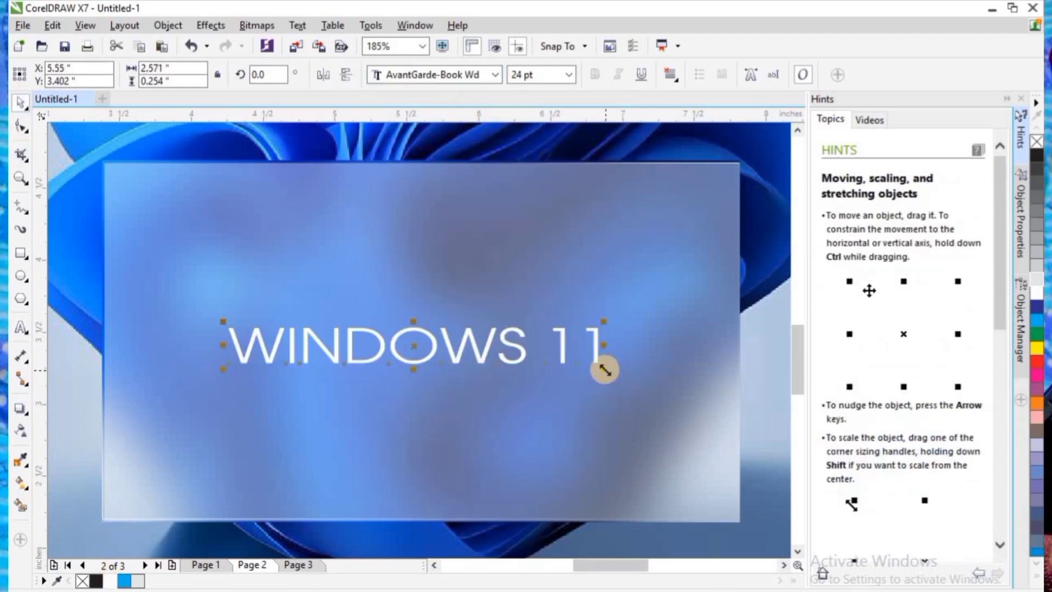
drag(391, 345, 423, 336)
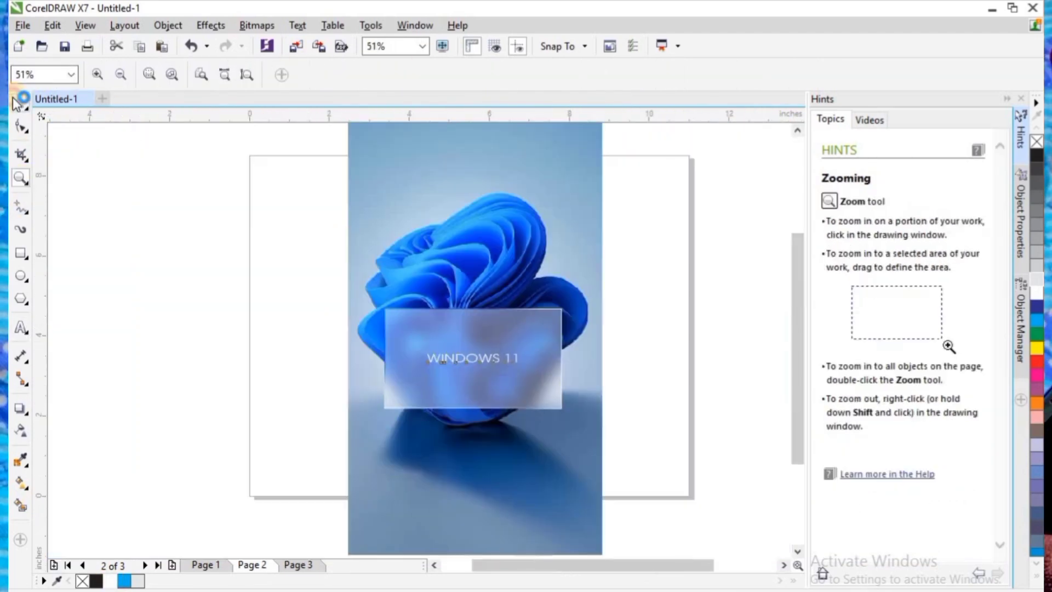
click(16, 102)
click(104, 214)
key(z)
drag(335, 224, 639, 472)
key(space)
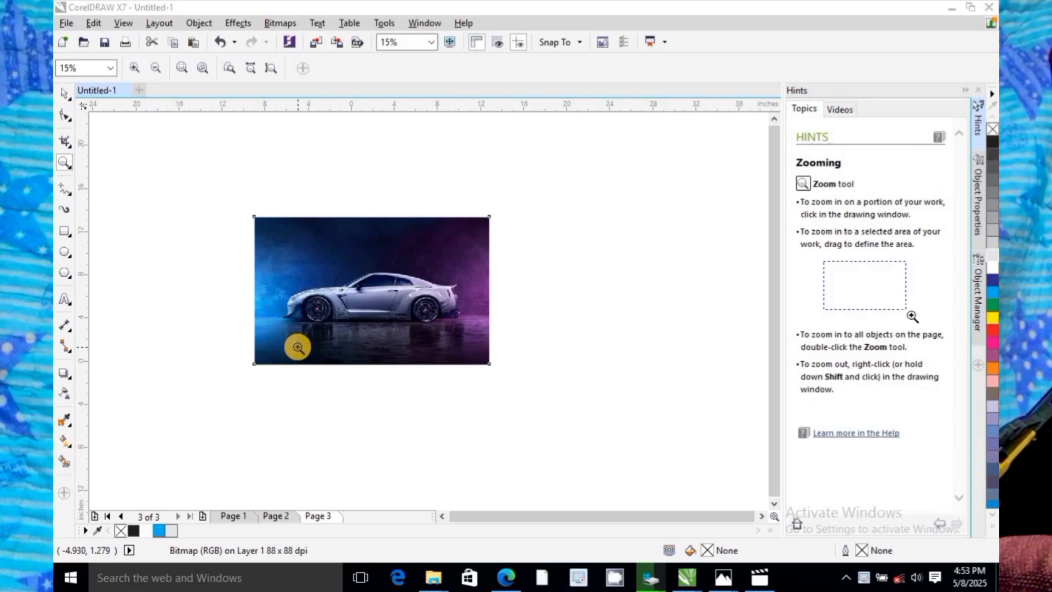
Draw a white rectangle about 3.48 by 8.06 inches over the car's rear and place a copy over the car's middle
drag(251, 211, 493, 364)
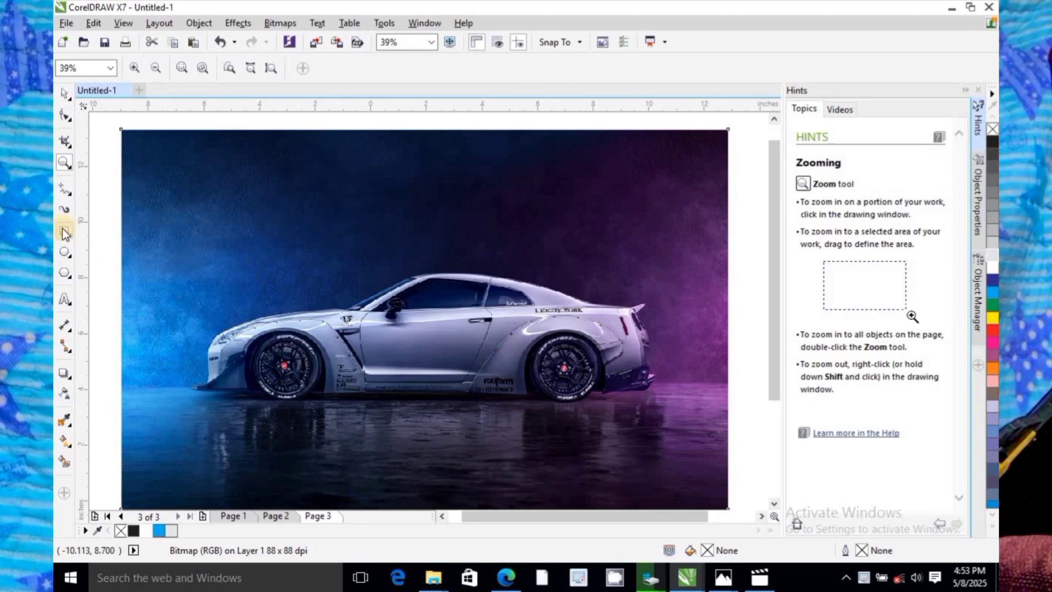
click(65, 233)
drag(592, 223, 694, 455)
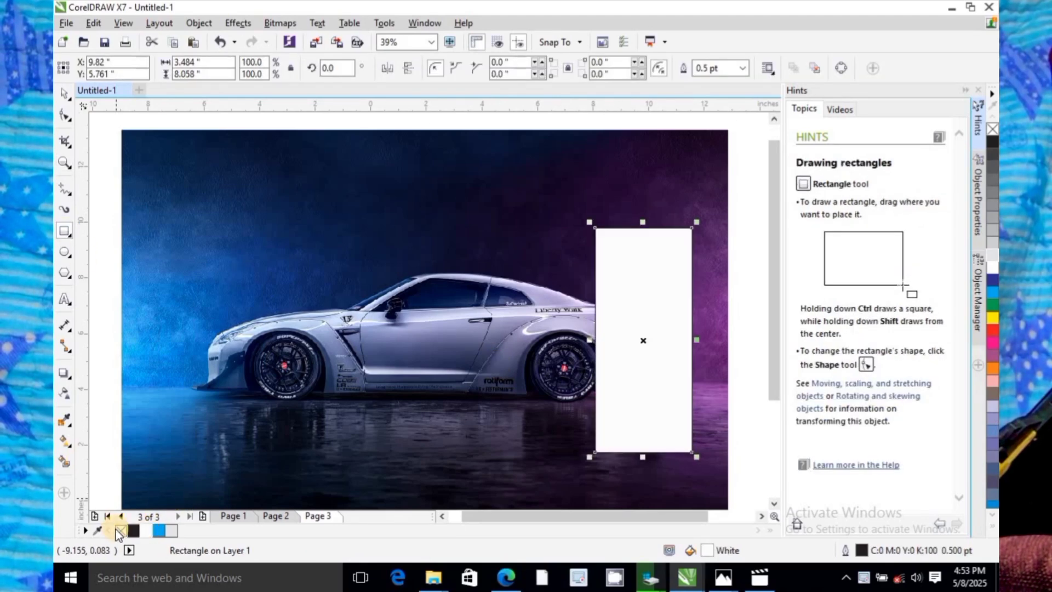
key(space)
drag(644, 339, 436, 334)
right_click(435, 334)
Apply a uniform transparency of 60 to the white rectangle at the car's rear
click(65, 392)
click(629, 474)
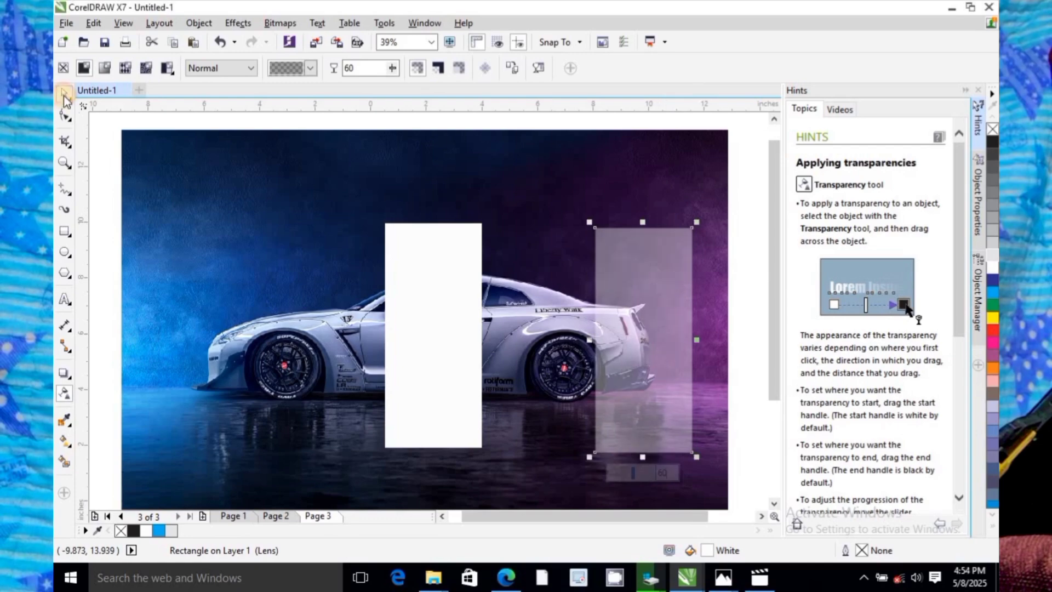
click(65, 98)
Duplicate the car image, offsetting the copy slightly up and to the left
click(554, 178)
right_click(443, 179)
mouse_move(554, 179)
mouse_down()
mouse_move(443, 179)
mouse_move(552, 175)
mouse_up()
Crop the copied car image to a full-height vertical strip around the car's rear
click(64, 141)
drag(526, 231, 615, 446)
drag(526, 339, 504, 336)
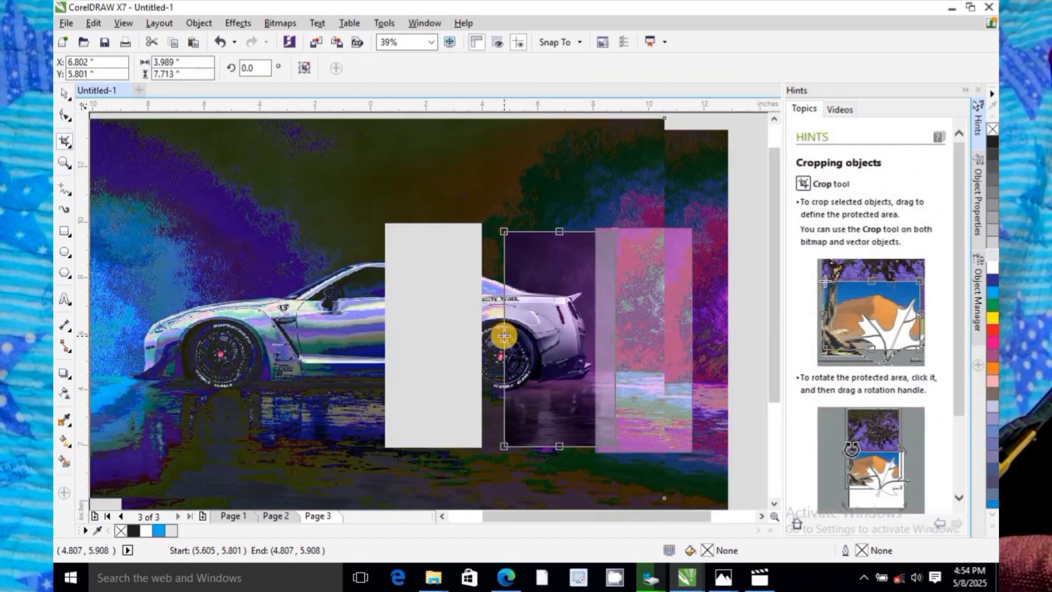
drag(559, 231, 552, 103)
drag(559, 446, 561, 569)
double_click(584, 422)
scroll(438, 329, up, 2)
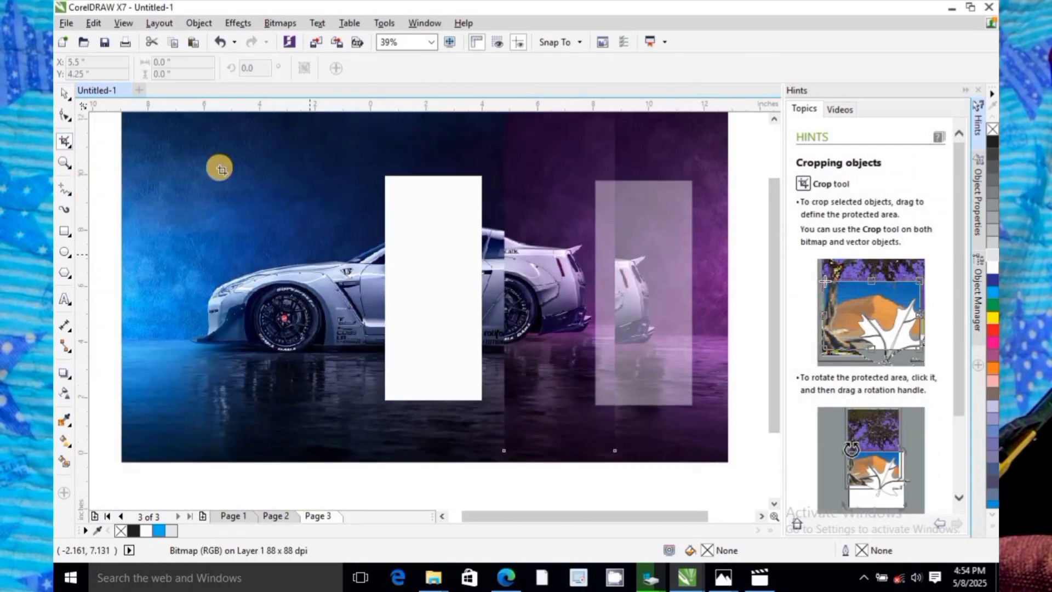
PowerClip the cropped strip inside the transparent rectangle at the car's rear
click(65, 94)
drag(541, 265, 662, 298)
right_click(578, 249)
click(616, 164)
click(634, 232)
double_click(634, 232)
click(642, 425)
Move the background car image so that it lines up with the strip clipped in the rear rectangle
click(547, 281)
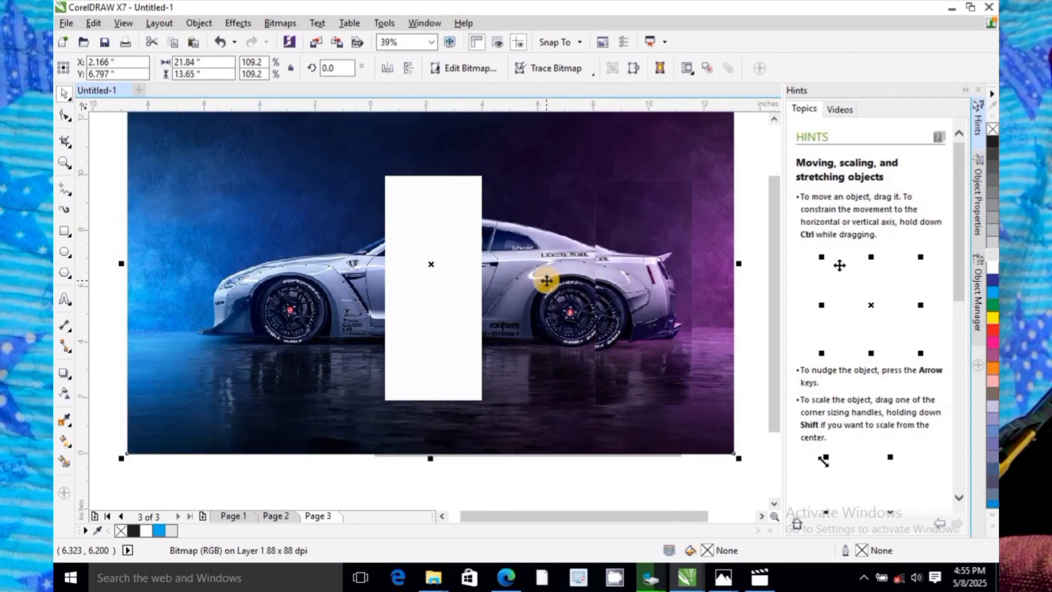
drag(547, 281, 559, 283)
key(F2)
drag(551, 219, 638, 293)
drag(362, 327, 400, 336)
key(F2)
key(F3)
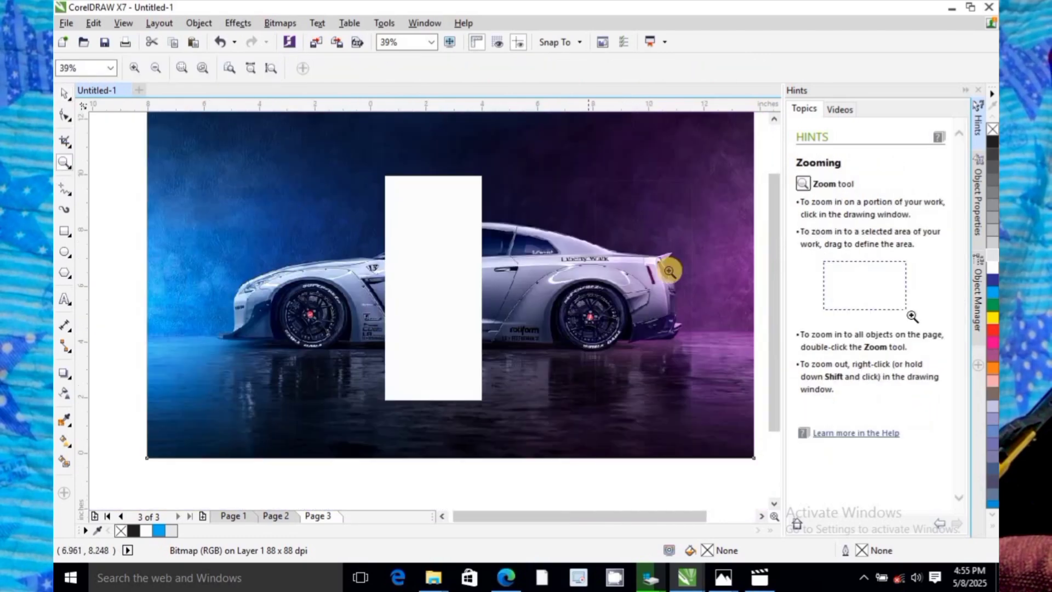
Apply a Gaussian Blur with a radius of 14 pixels to the clipped strip and finish editing the PowerClip
click(64, 94)
click(656, 315)
click(64, 393)
click(636, 360)
click(64, 94)
click(630, 382)
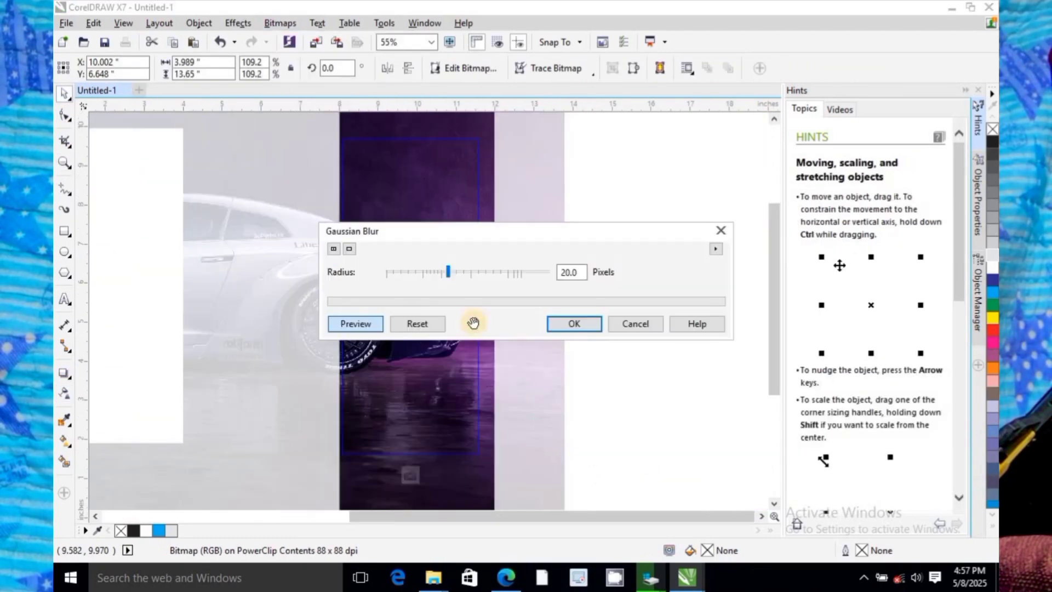
drag(471, 238, 662, 273)
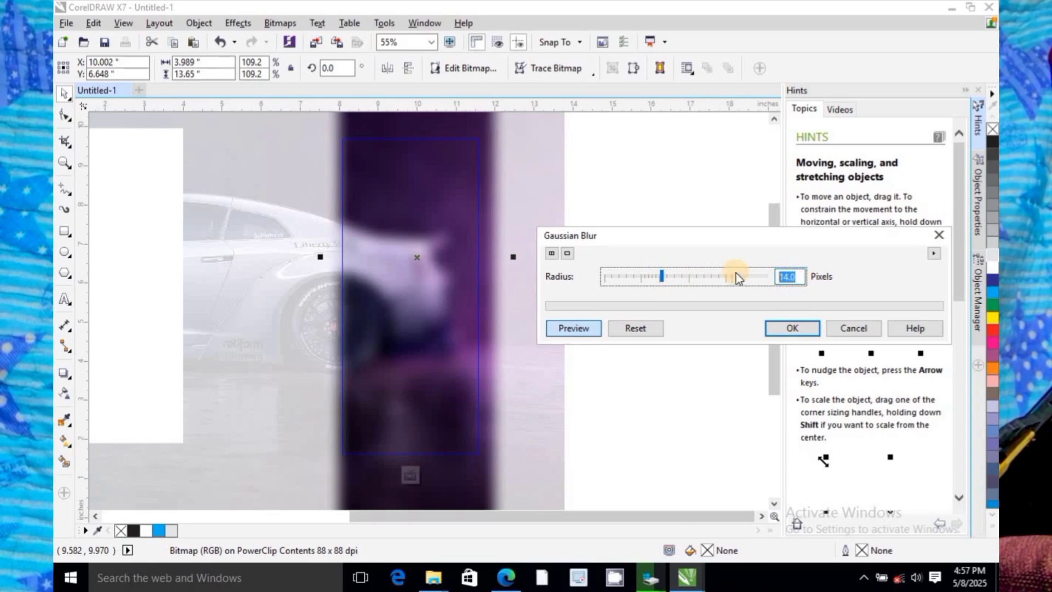
key(Return)
click(406, 481)
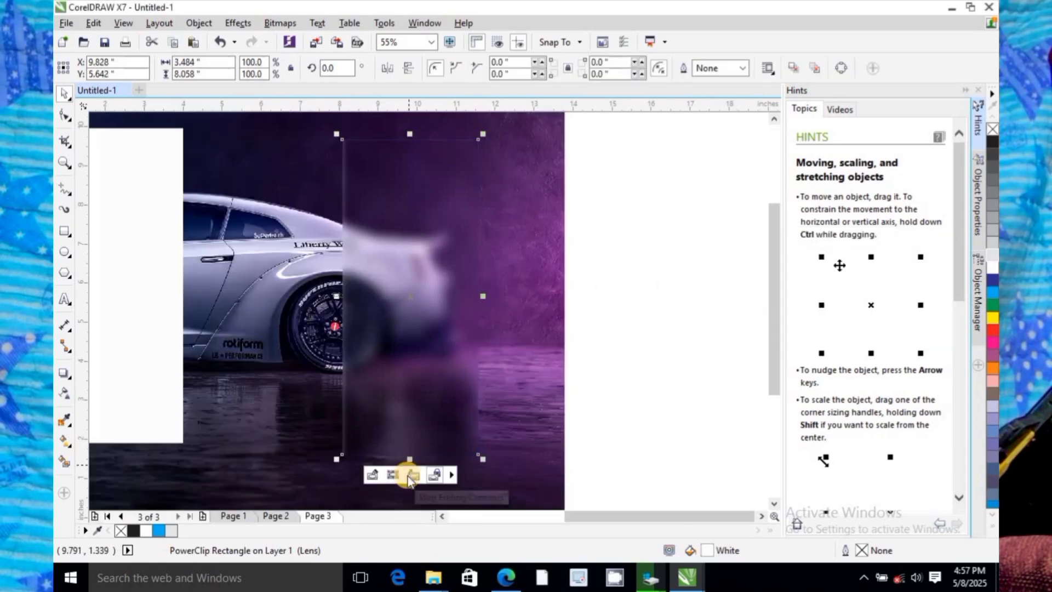
click(641, 340)
Duplicate the spare white rectangle, leaving one over the car and the other beside the blurred rectangle
click(65, 163)
right_click(147, 187)
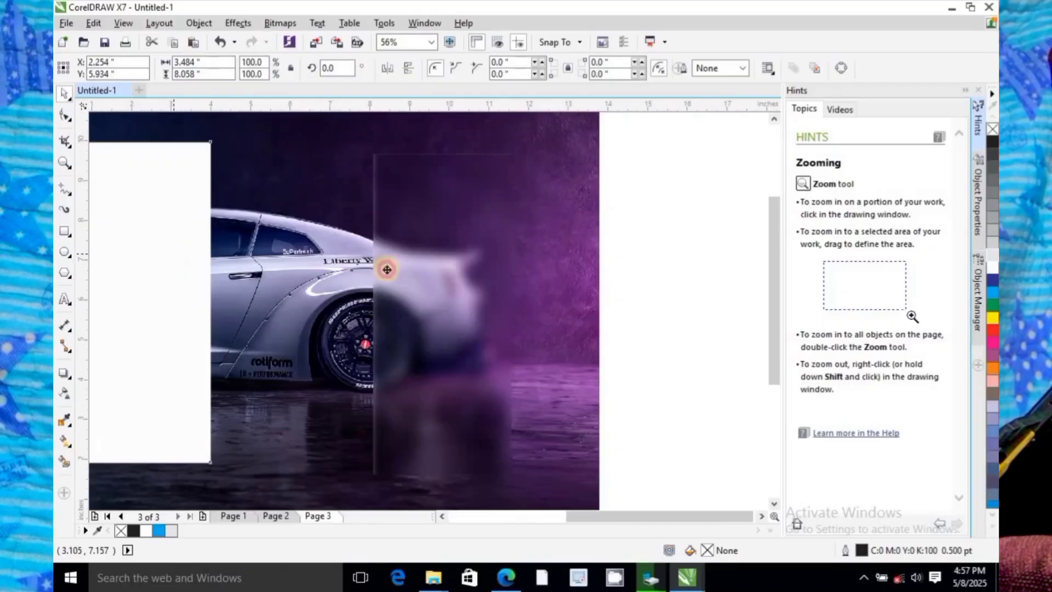
drag(387, 268, 585, 287)
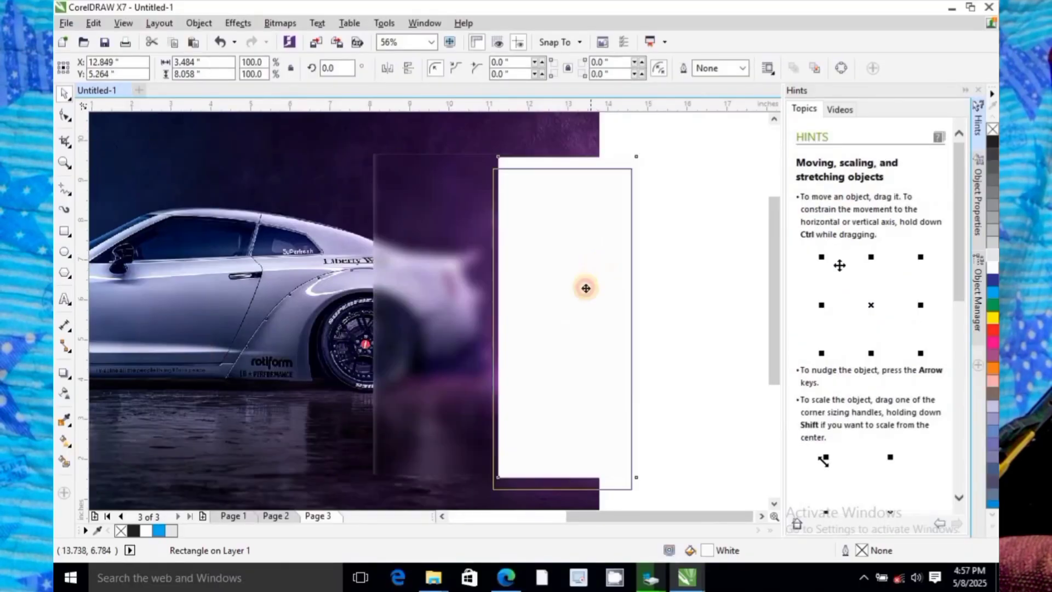
key(ctrl+z)
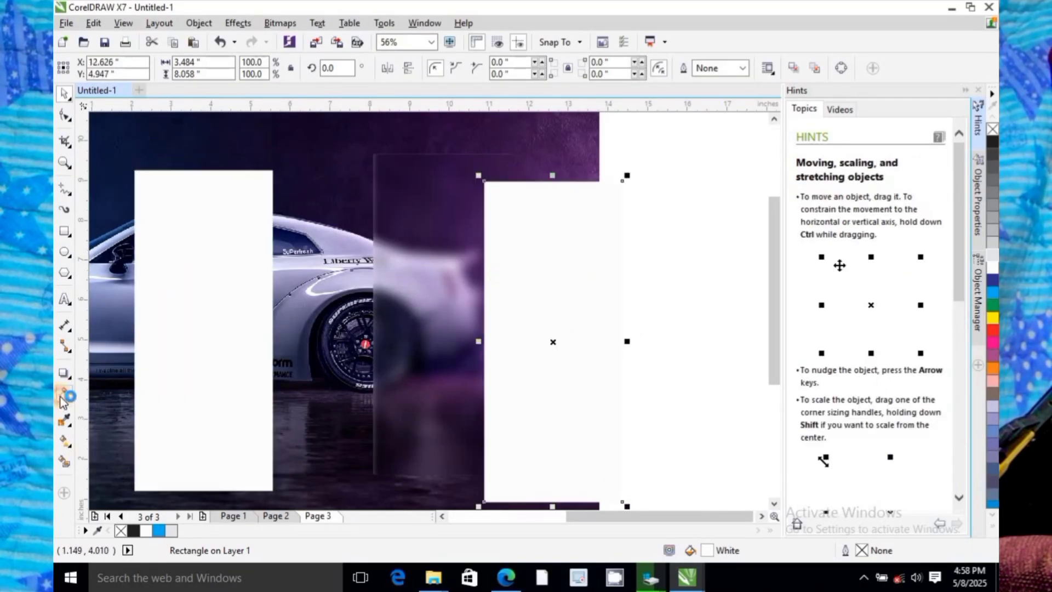
Place the white rectangle beside the blurred one exactly over it and make it semi-transparent with a uniform transparency
click(64, 397)
drag(521, 161, 544, 162)
click(64, 93)
drag(567, 273, 460, 250)
click(64, 394)
drag(435, 496, 445, 503)
Lower the top edge of the semi-transparent rectangle to make it about 8.01 inches high
click(63, 165)
drag(337, 144, 606, 317)
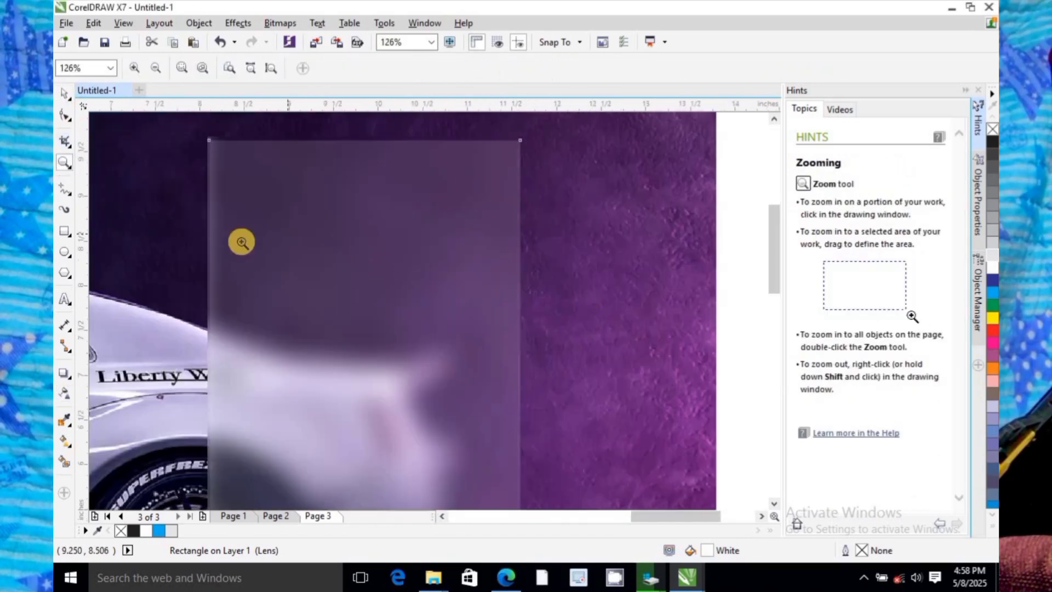
click(64, 93)
drag(378, 139, 372, 145)
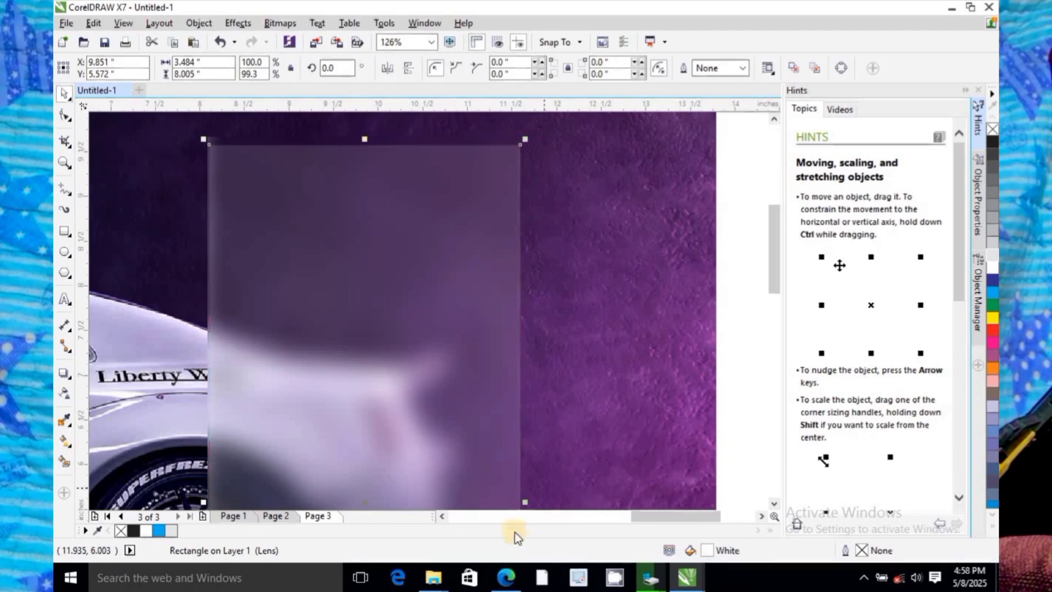
Pull in the right edge of the semi-transparent rectangle to make it about 3.42 inches wide
scroll(518, 496, down, 3)
drag(523, 382, 517, 381)
drag(521, 417, 520, 420)
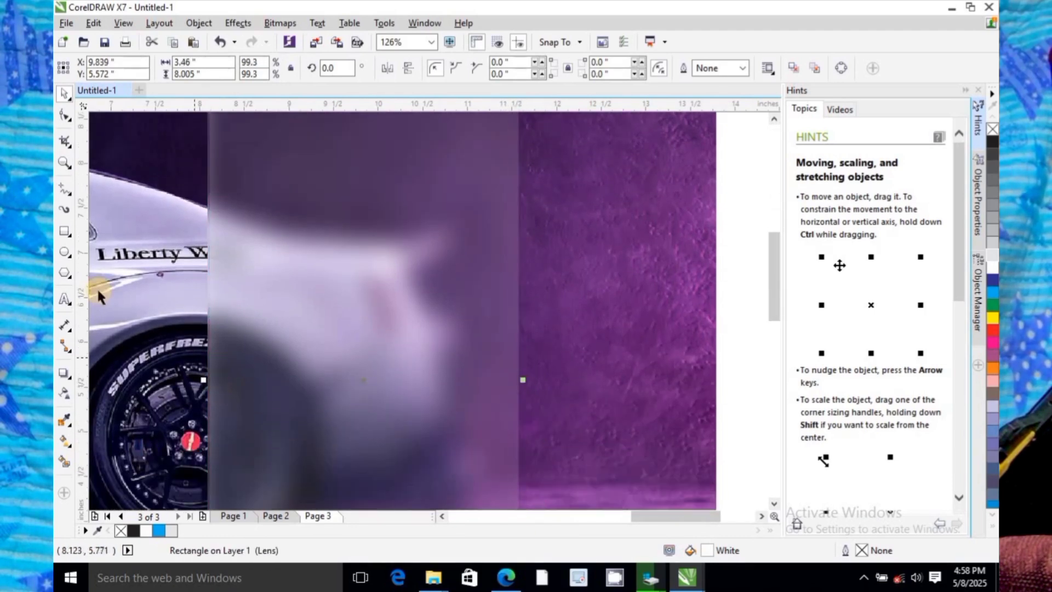
click(64, 161)
drag(430, 282, 633, 533)
click(64, 95)
drag(414, 265, 410, 266)
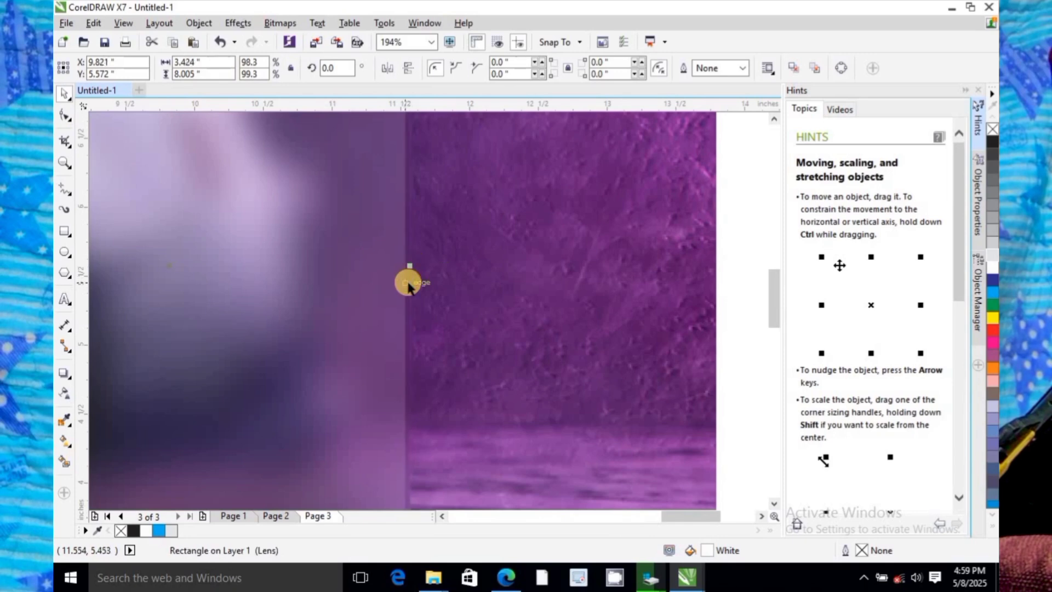
Give the spare white rectangle over the car a white hairline outline and remove its fill
click(64, 163)
right_click(378, 318)
right_click(387, 324)
click(64, 94)
click(147, 417)
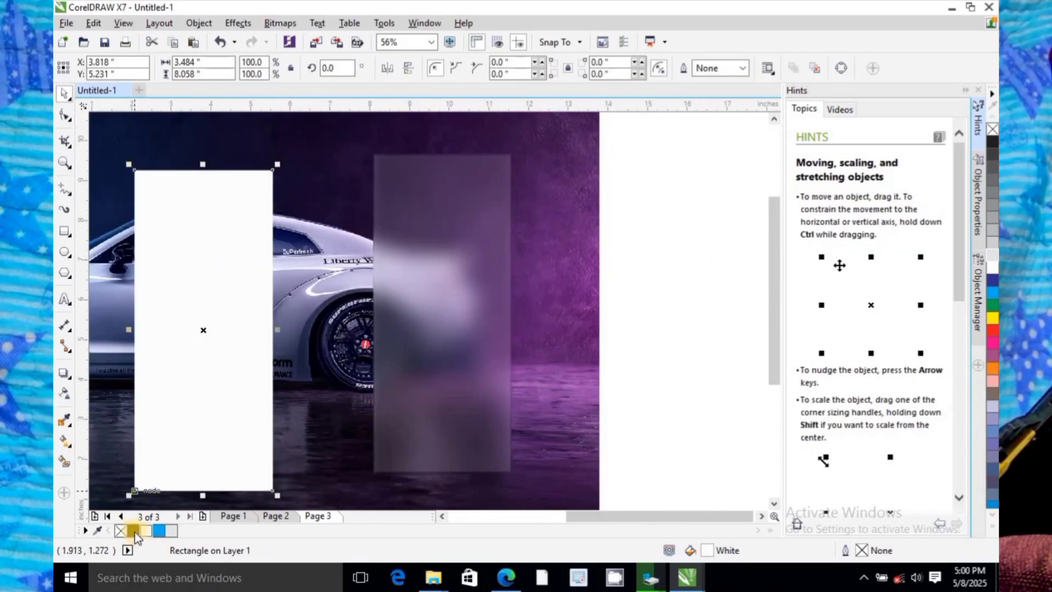
double_click(144, 530)
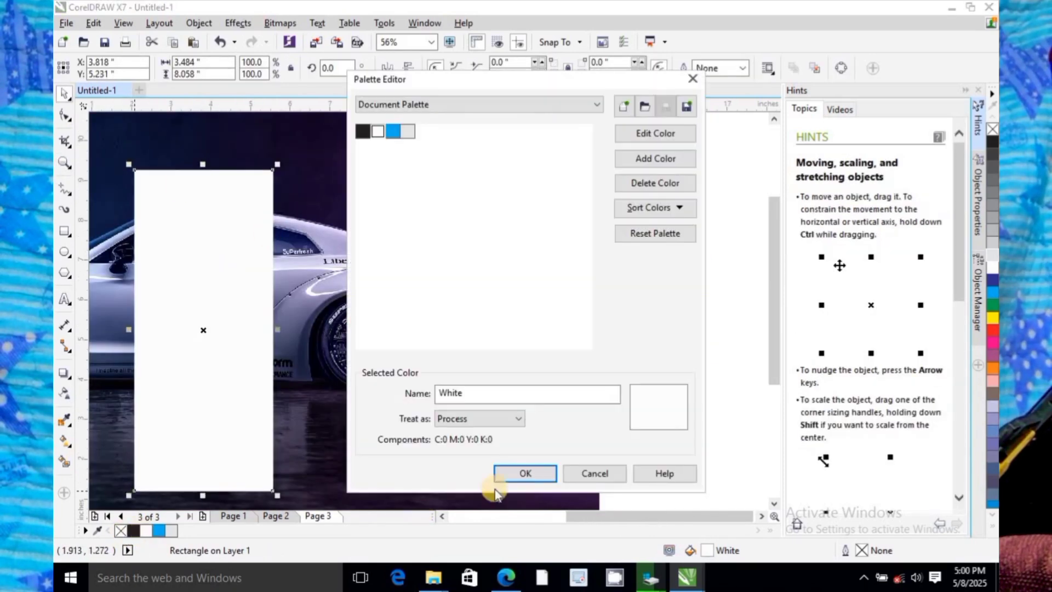
click(525, 473)
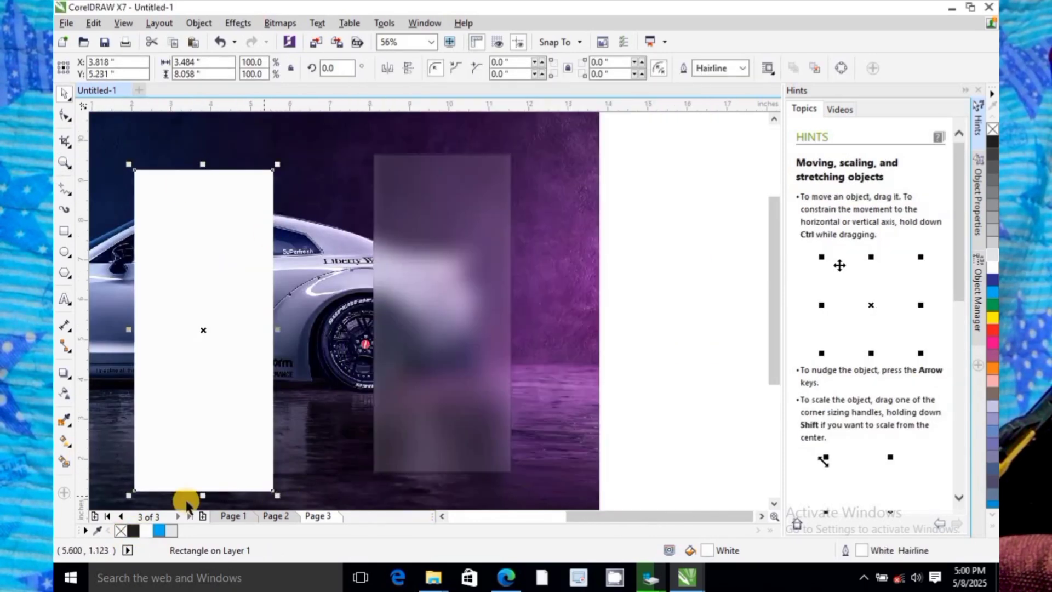
click(121, 531)
Apply a linear gradient transparency to the outlined rectangle so that its white outline fades across the width
click(64, 393)
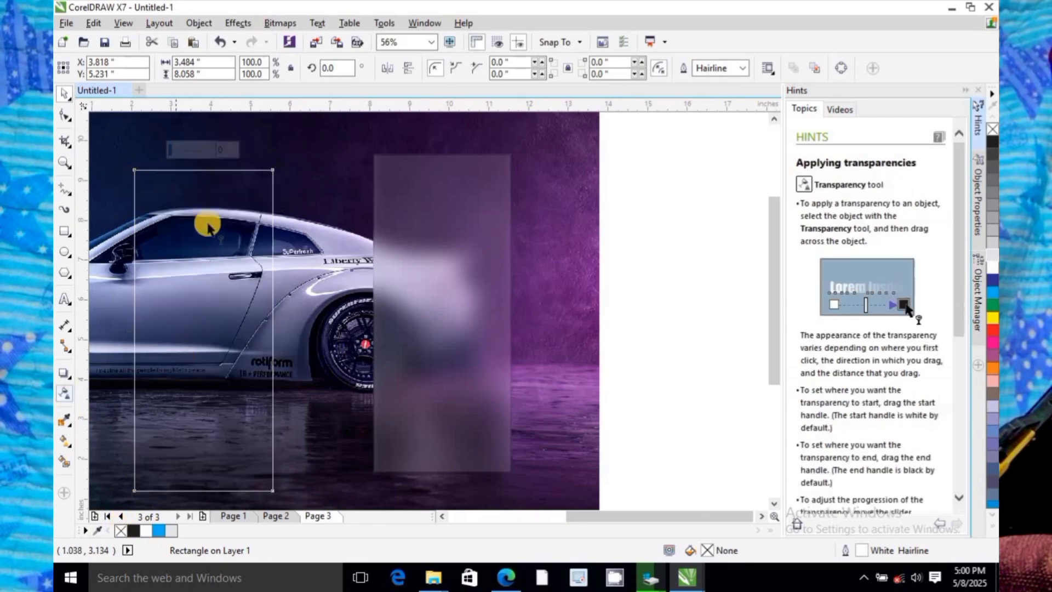
drag(157, 136, 249, 260)
drag(290, 289, 289, 296)
drag(142, 317, 215, 325)
click(64, 94)
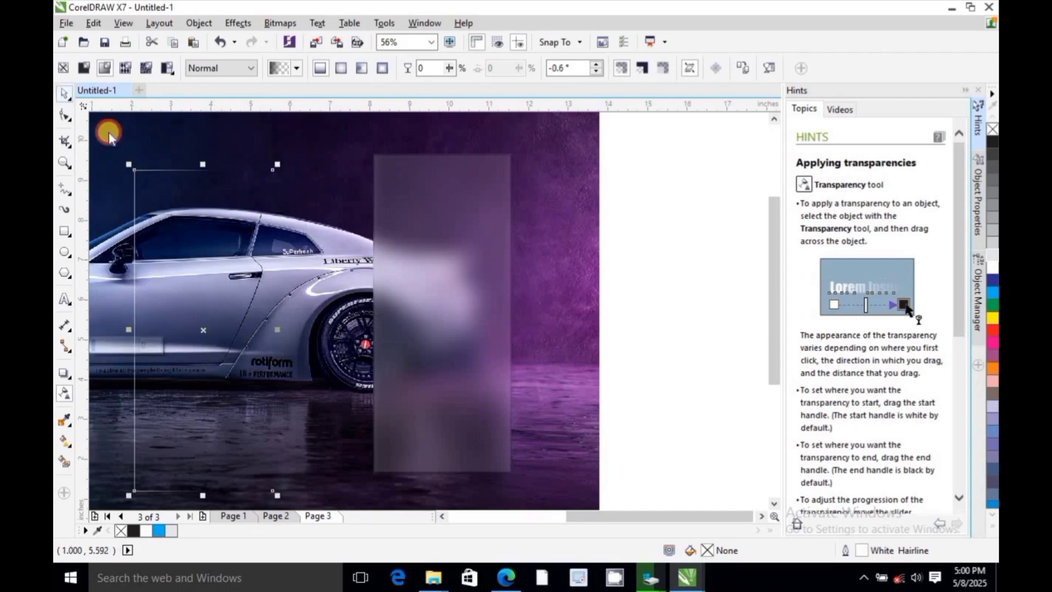
Place the white outline rectangle exactly over the edges of the blurred glass panel
click(444, 307)
drag(402, 252, 445, 306)
key(z)
key(F3)
drag(481, 174, 707, 412)
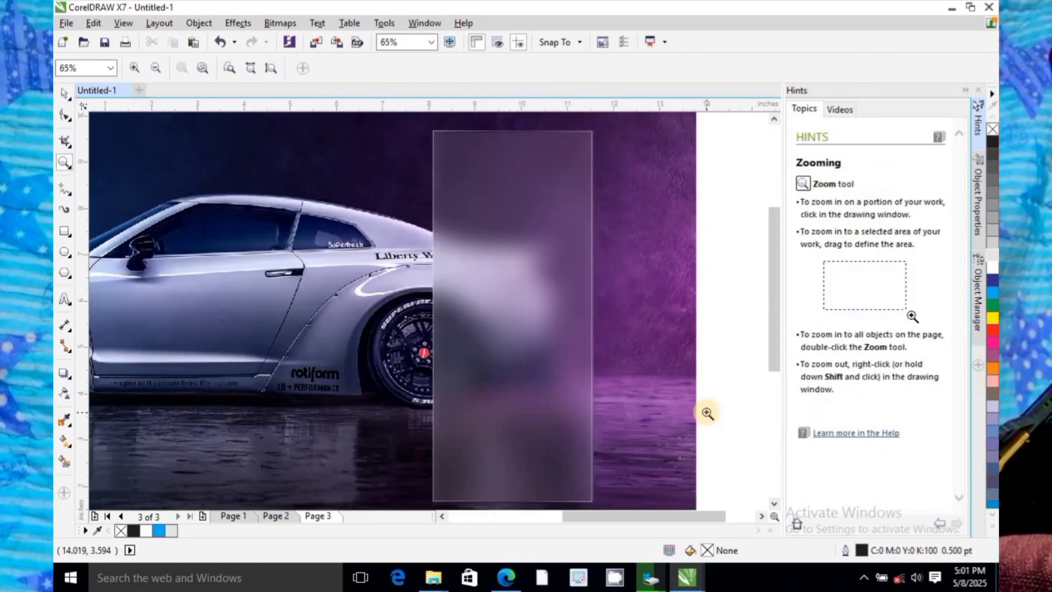
Add the artistic text MOVING IDEAS above the car and move it onto the glass panel
key(F3)
key(F3)
drag(475, 198, 545, 350)
key(F8)
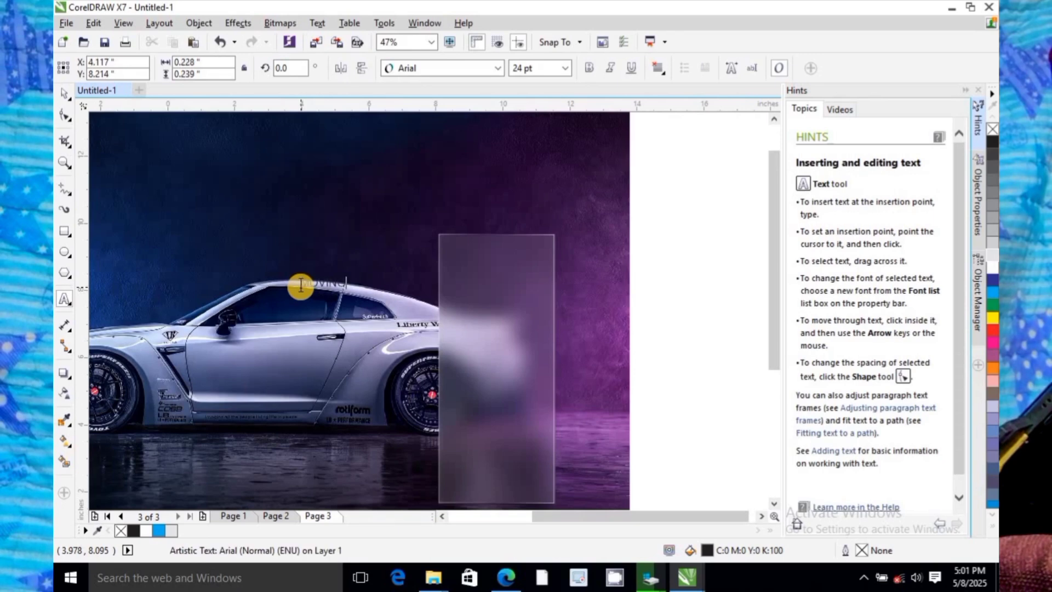
click(65, 94)
drag(362, 283, 529, 348)
Change the font of the MOVING IDEAS text to a wide, futuristic typeface
click(497, 68)
click(428, 159)
click(504, 348)
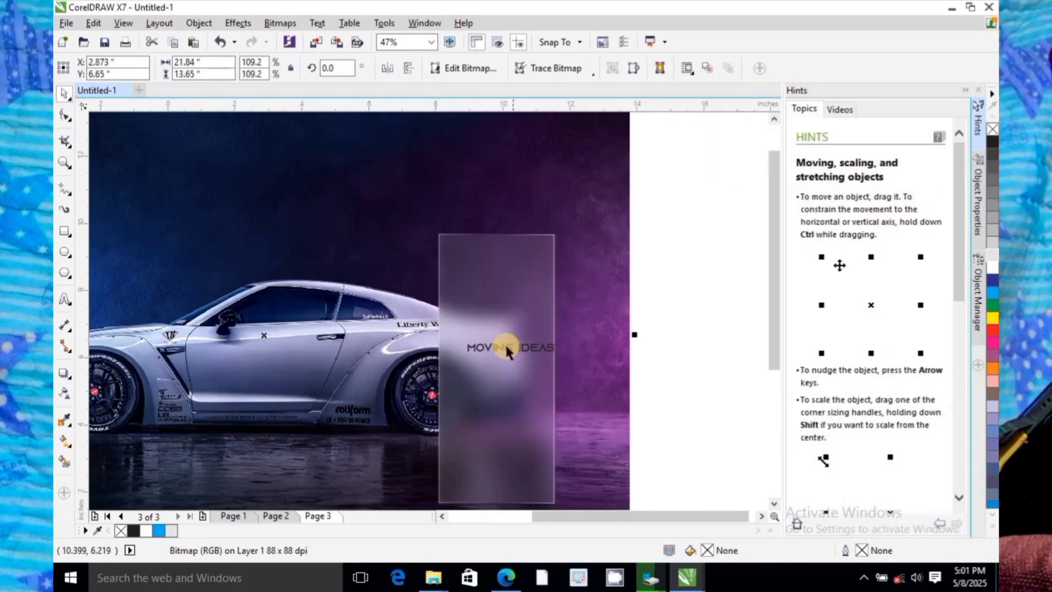
Rotate the MOVING IDEAS text by 90 degrees and fill it with white
click(504, 347)
drag(302, 69, 221, 84)
text(90)
key(Return)
drag(501, 415, 453, 510)
click(992, 267)
Centre the vertical MOVING IDEAS text horizontally and vertically on the glass panel
drag(497, 235, 504, 258)
shift+click(531, 219)
key(c)
key(e)
click(505, 205)
drag(497, 312, 497, 312)
key(Escape)
Examine the finished glass card over the car in a full-screen preview
click(64, 163)
right_click(220, 230)
drag(149, 173, 540, 427)
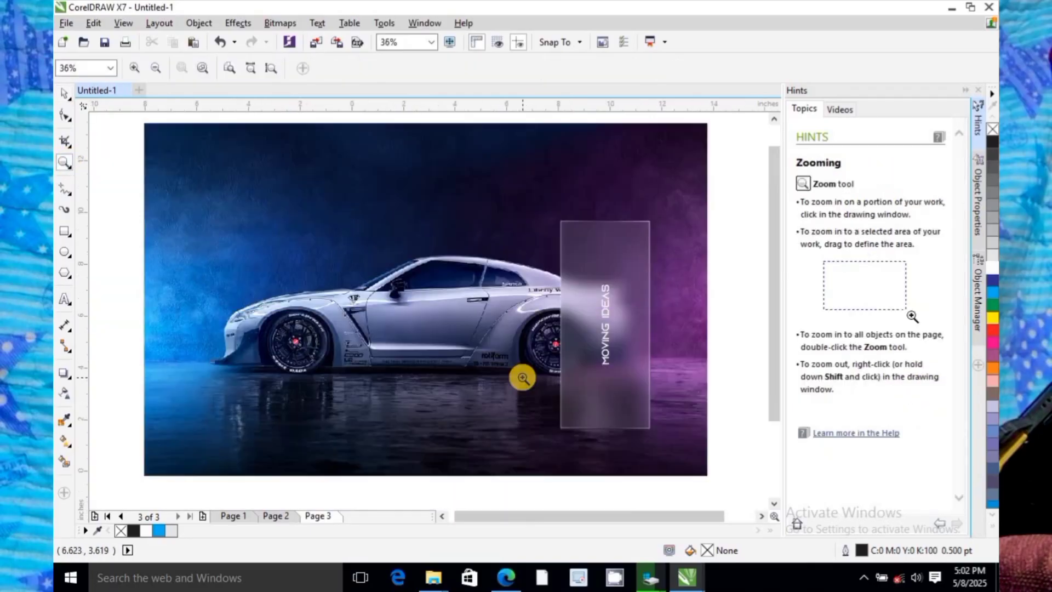
drag(552, 215, 687, 400)
key(F9)
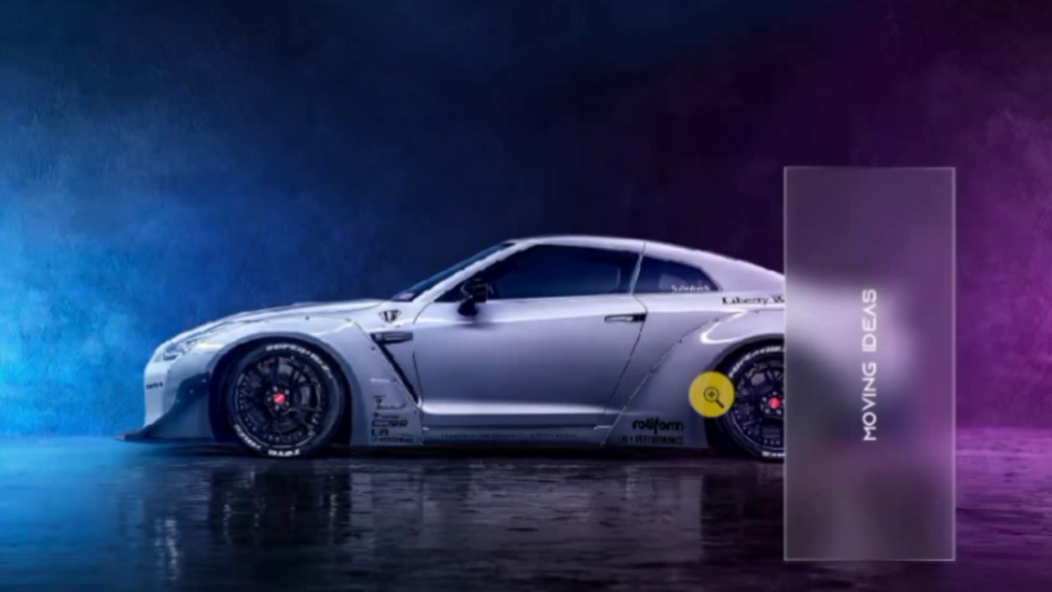